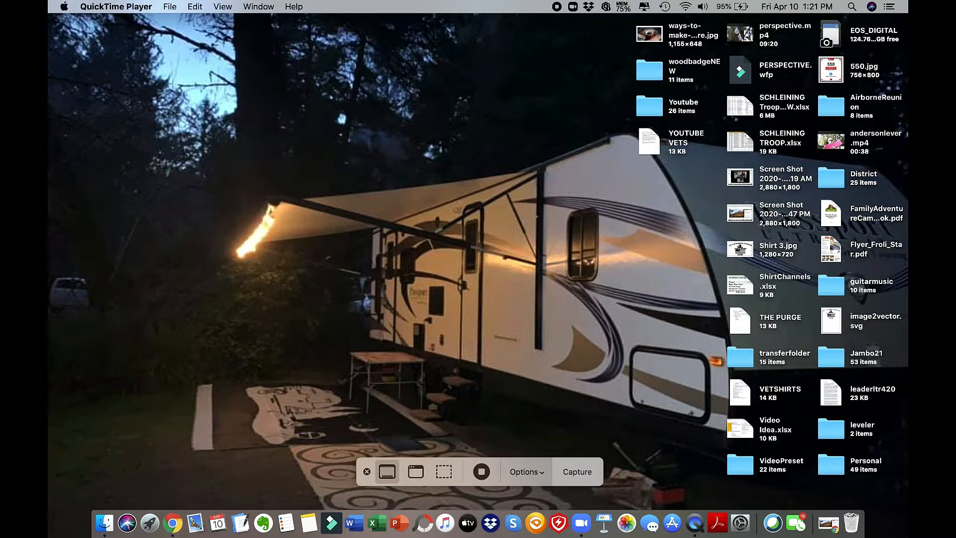
# Step: Open the 100CANON folder inside DCIM on the EOS_DIGITAL card and move its window clear of the desktop files
pyautogui.click(834, 36)
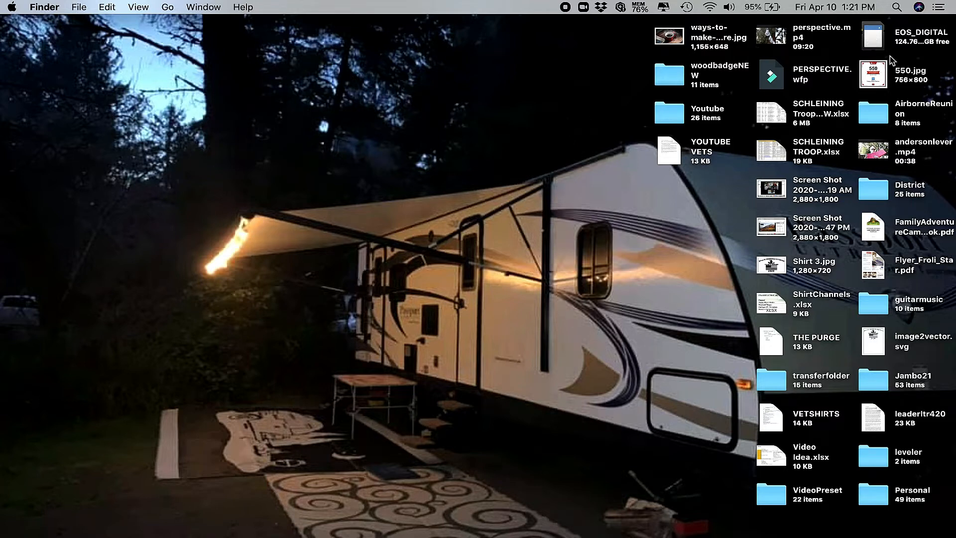
pyautogui.click(875, 40)
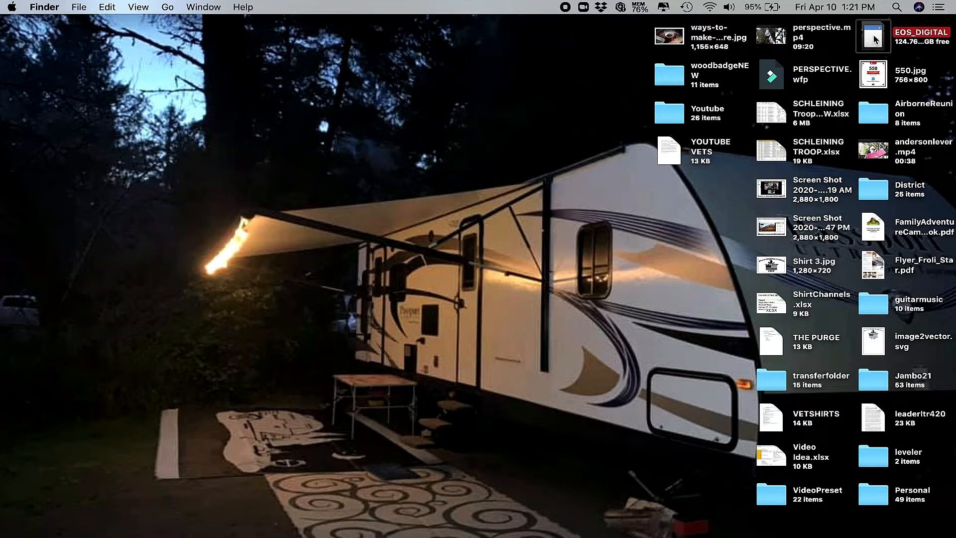
pyautogui.doubleClick(875, 40)
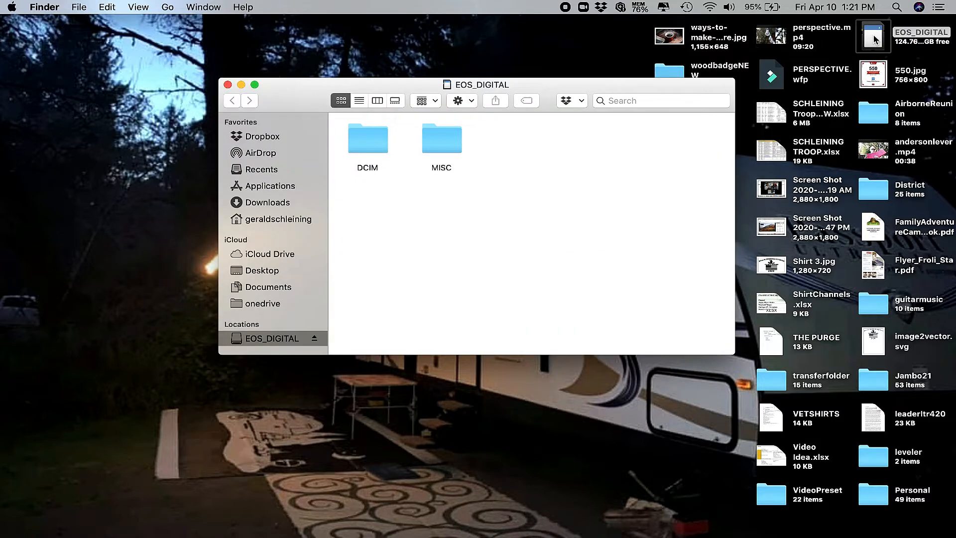
pyautogui.click(359, 140)
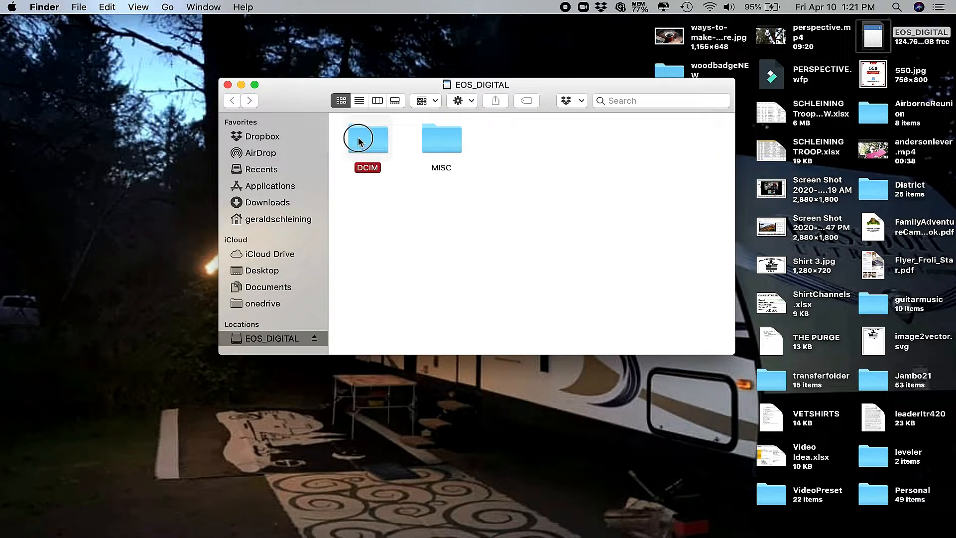
pyautogui.doubleClick(359, 140)
pyautogui.click(363, 142)
pyautogui.doubleClick(366, 141)
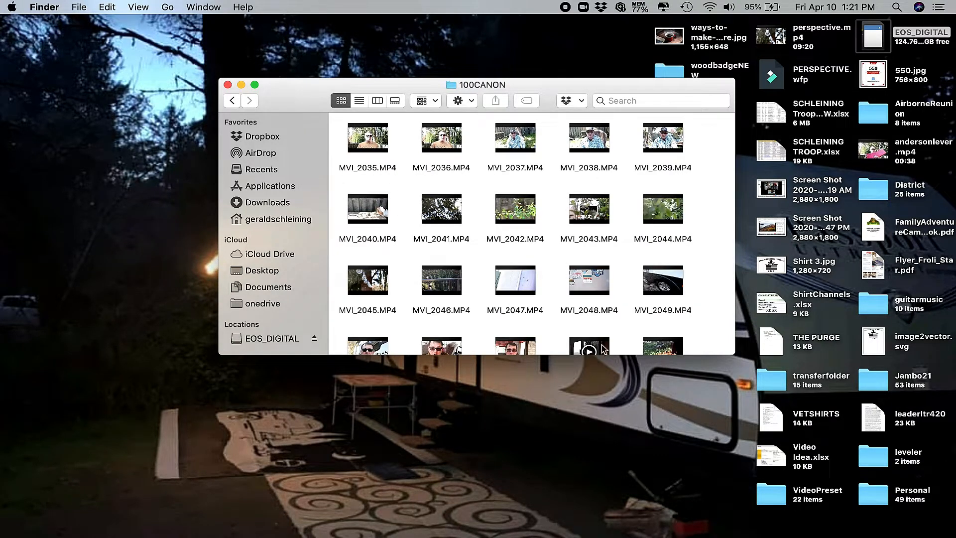
pyautogui.moveTo(530, 84); pyautogui.dragTo(306, 28)
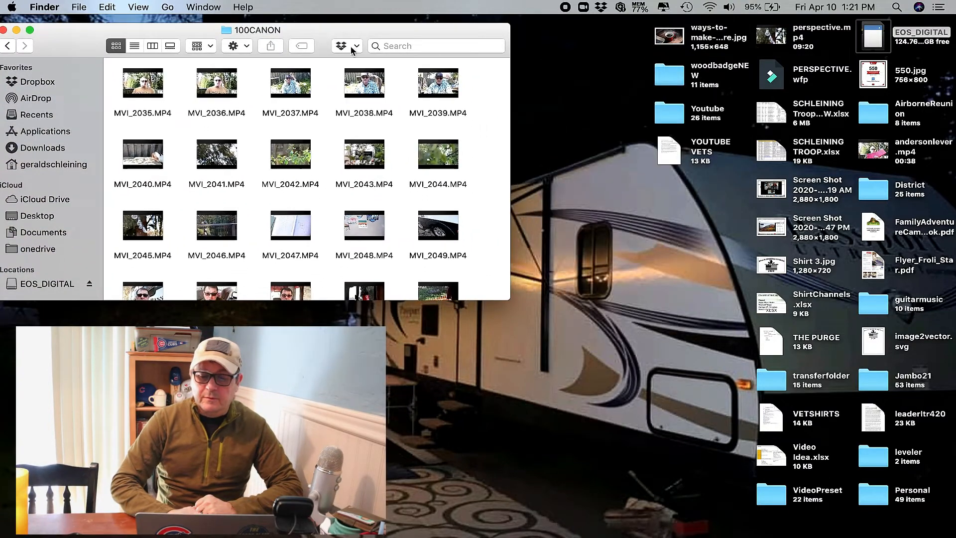
# Step: Create a new folder on the desktop named makevideo
pyautogui.rightClick(593, 221)
pyautogui.click(616, 226)
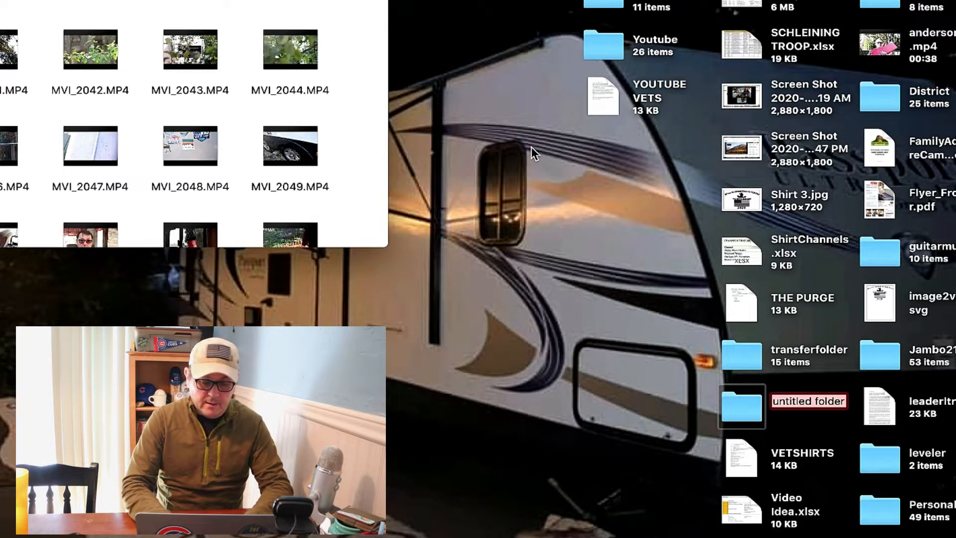
pyautogui.write('make')
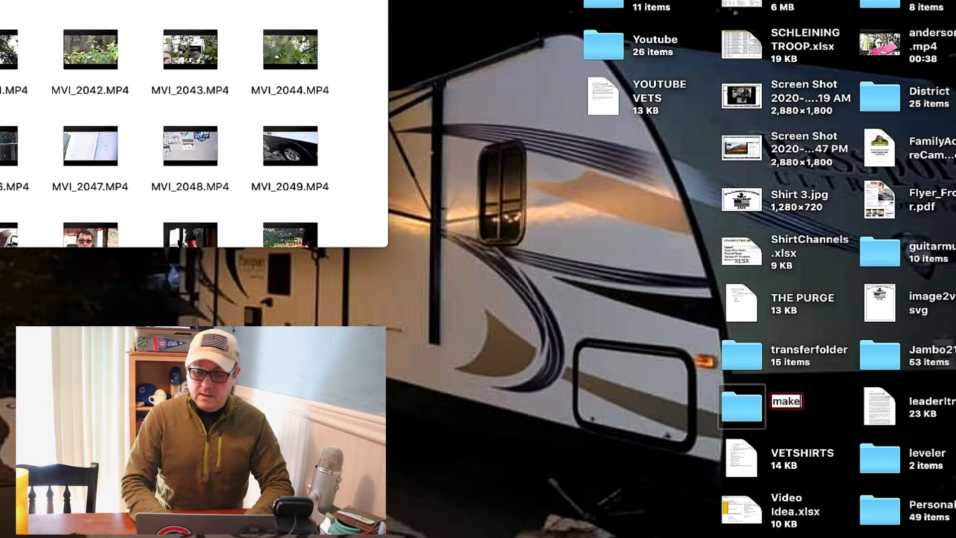
pyautogui.write('video')
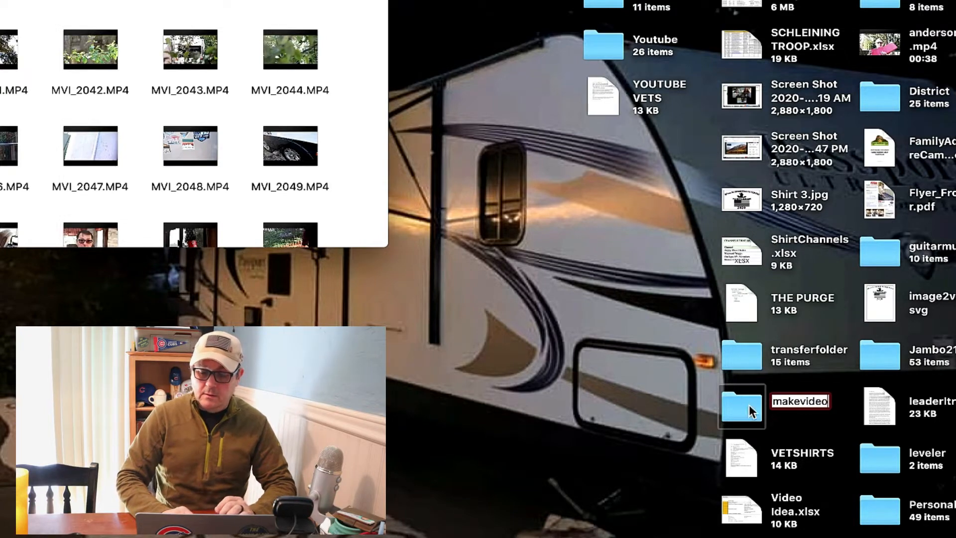
pyautogui.press('Return')
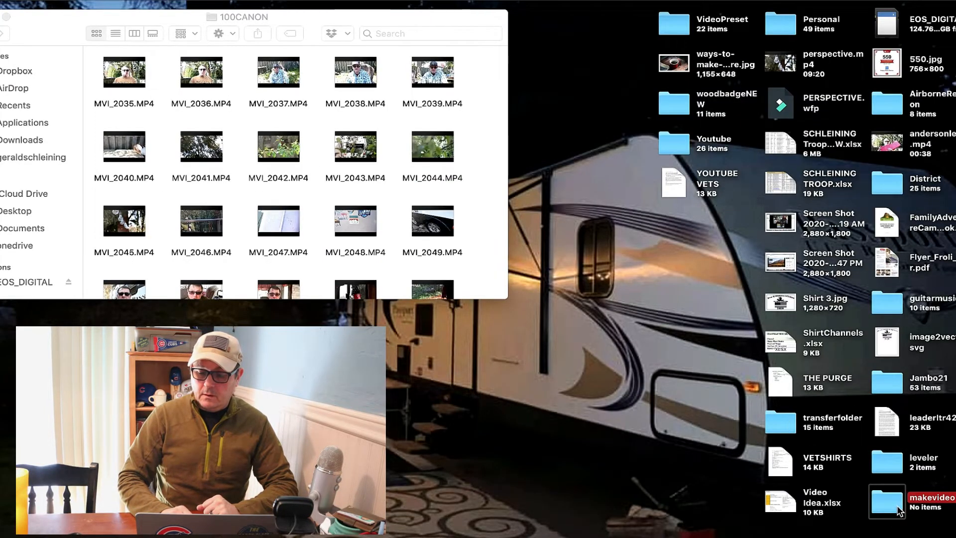
# Step: Open the makevideo folder beside the card's window and copy clips MVI_2045.MP4 to MVI_2056.MP4 from 100CANON into it
pyautogui.doubleClick(895, 507)
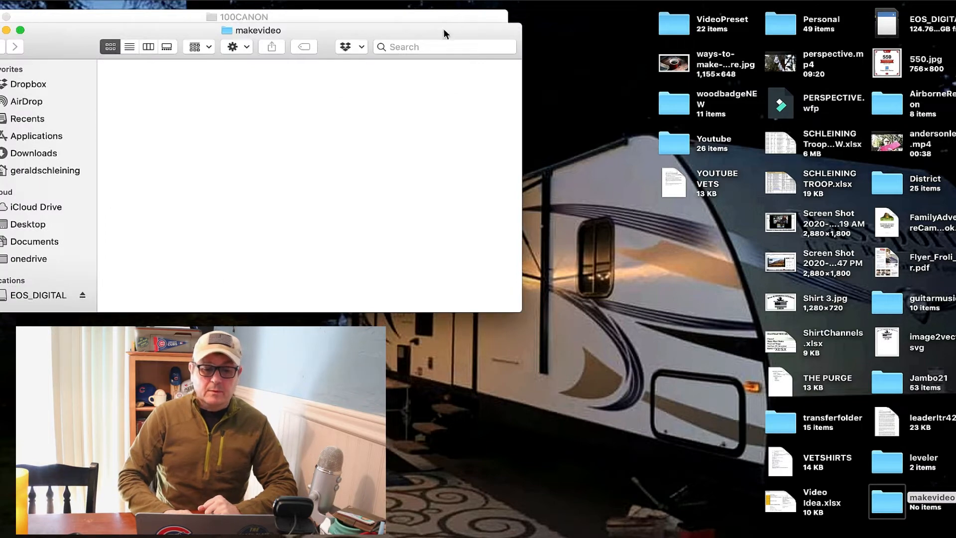
pyautogui.moveTo(443, 29); pyautogui.dragTo(932, 25)
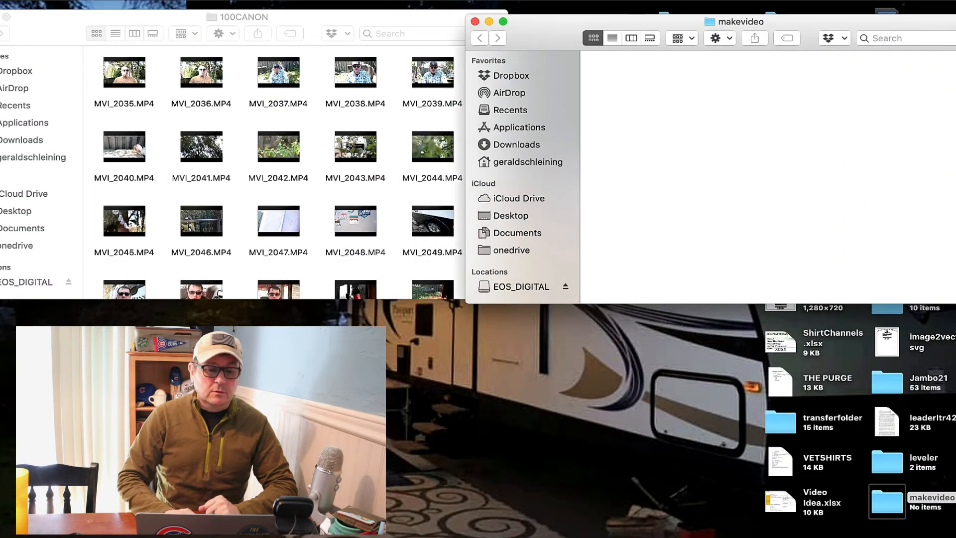
pyautogui.moveTo(95, 54); pyautogui.dragTo(481, 294)
pyautogui.moveTo(428, 144); pyautogui.dragTo(689, 128)
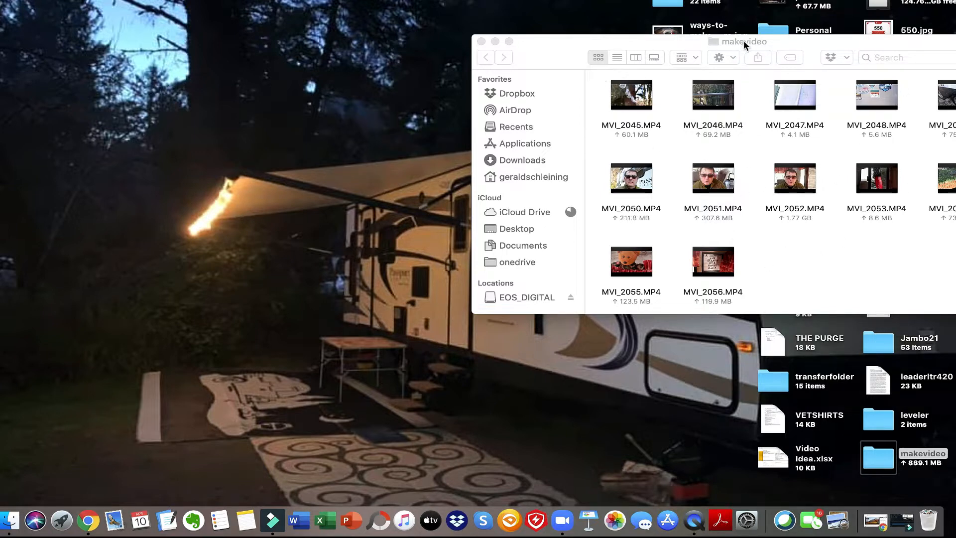
# Step: Move the makevideo window aside, look through the project folders in the desktop's transferfolder, and close that folder
pyautogui.click(744, 44)
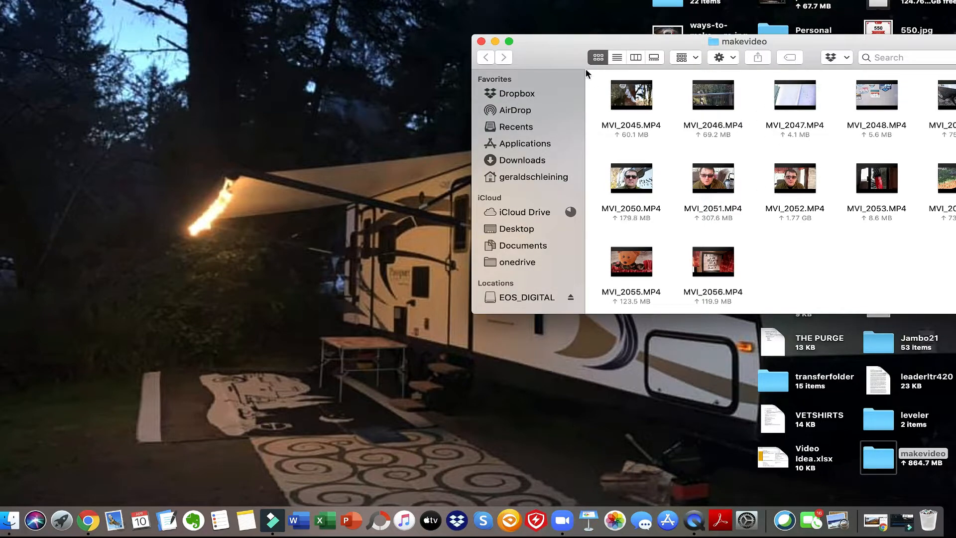
pyautogui.moveTo(569, 40); pyautogui.dragTo(547, 1)
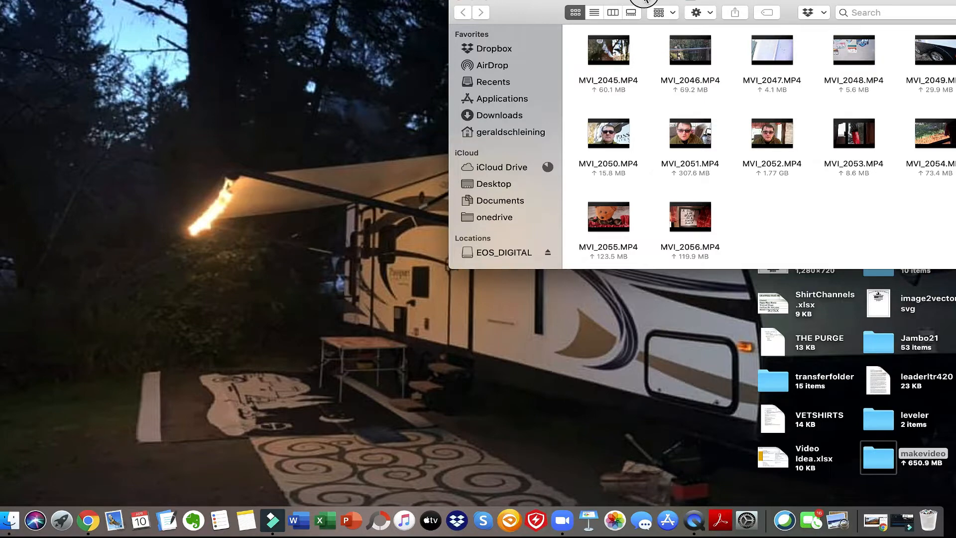
pyautogui.moveTo(645, 1); pyautogui.dragTo(244, 29)
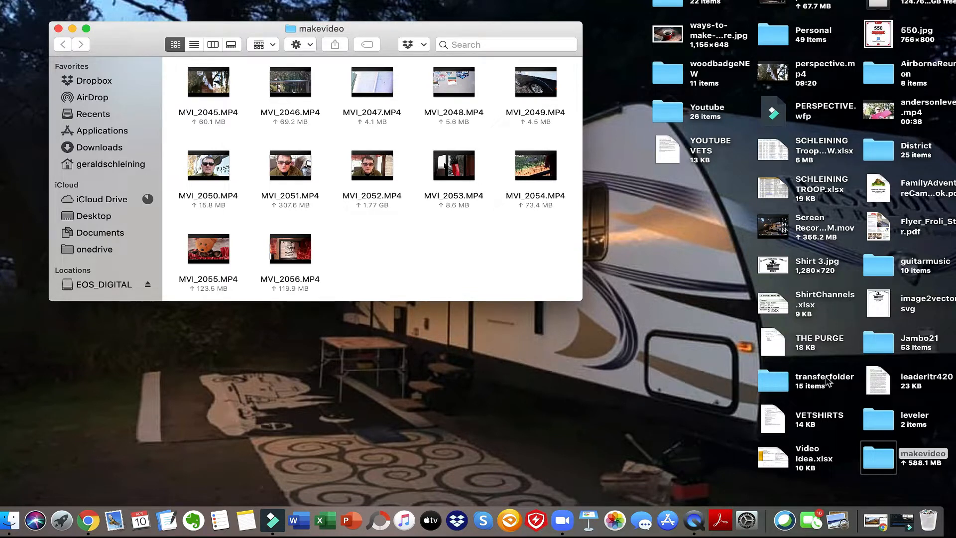
pyautogui.doubleClick(777, 382)
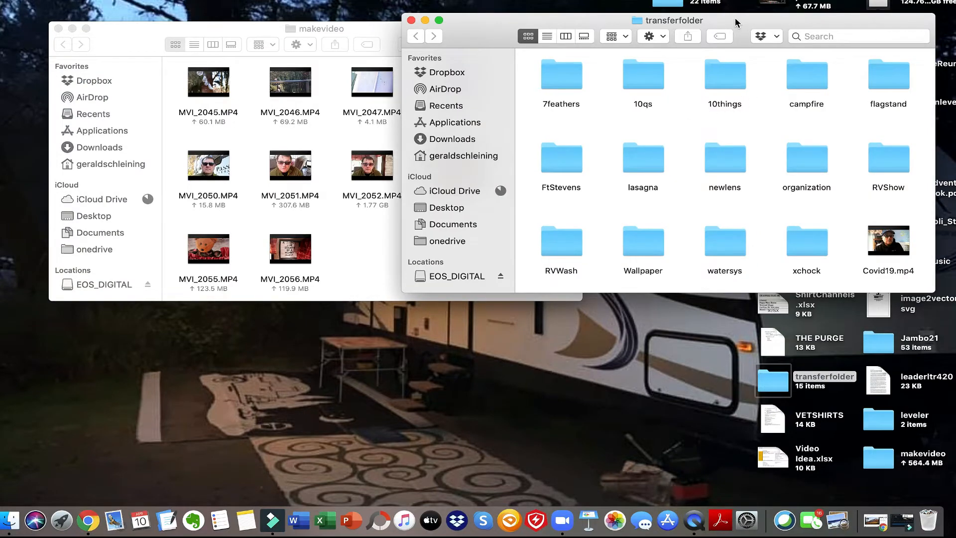
pyautogui.moveTo(733, 20); pyautogui.dragTo(536, 30)
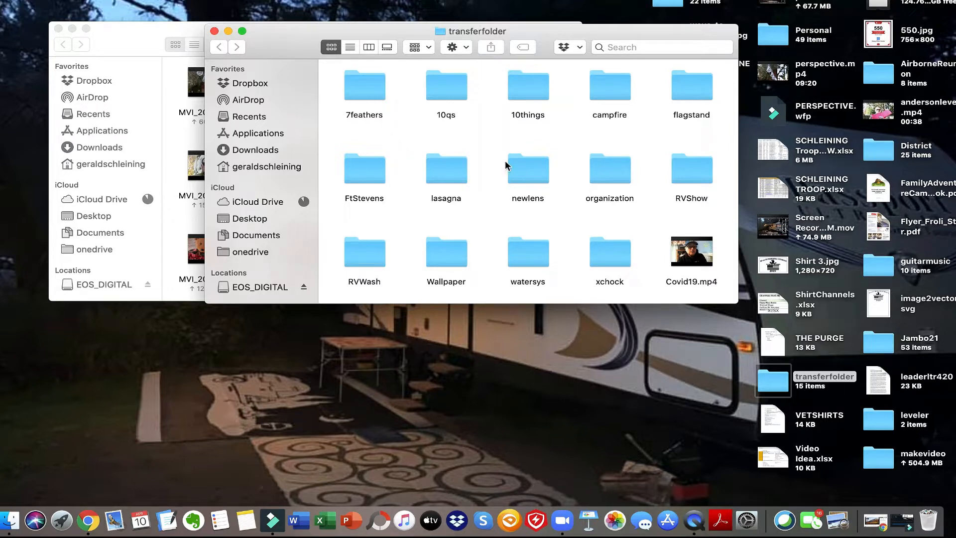
pyautogui.click(215, 31)
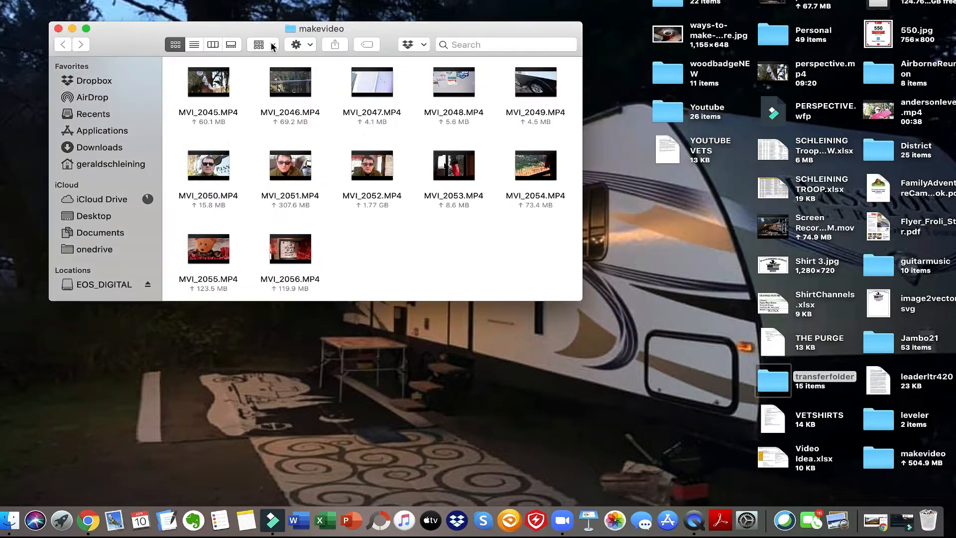
# Step: Move the makevideo window beside the free desktop area and make it taller
pyautogui.moveTo(229, 26); pyautogui.dragTo(638, 70)
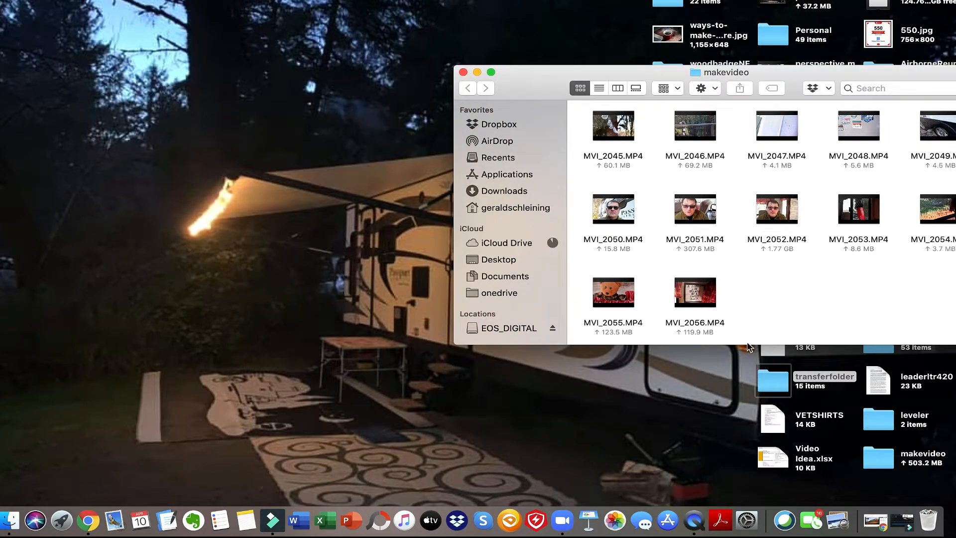
pyautogui.moveTo(742, 344); pyautogui.dragTo(742, 491)
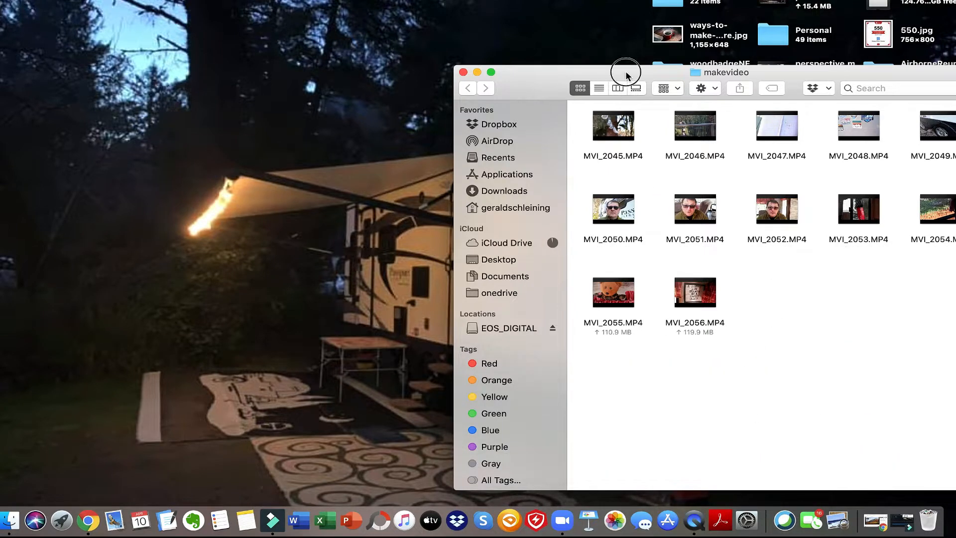
pyautogui.moveTo(625, 70); pyautogui.dragTo(683, 61)
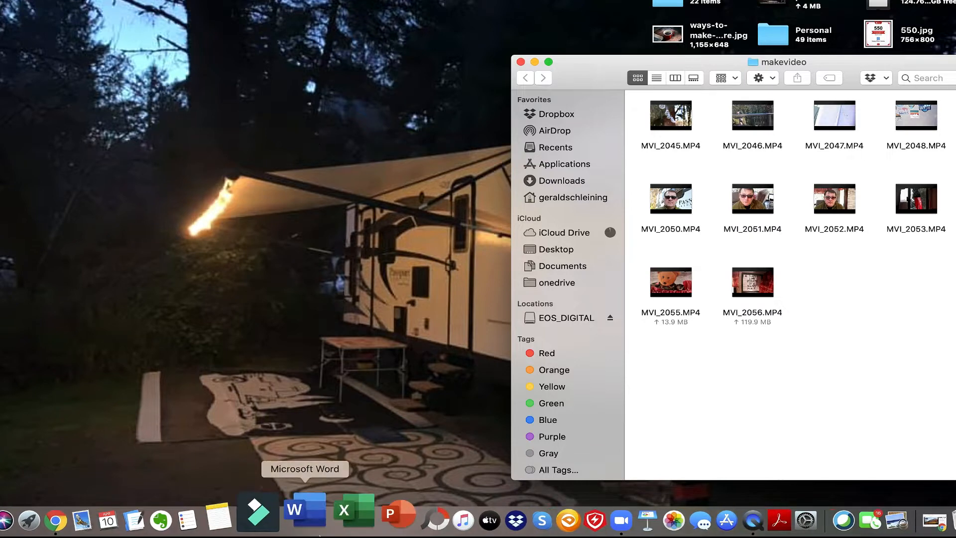
# Step: Switch to Wondershare Filmora9, start a new 16:9 widescreen project, and move the editor window to the screen's corner
pyautogui.click(285, 514)
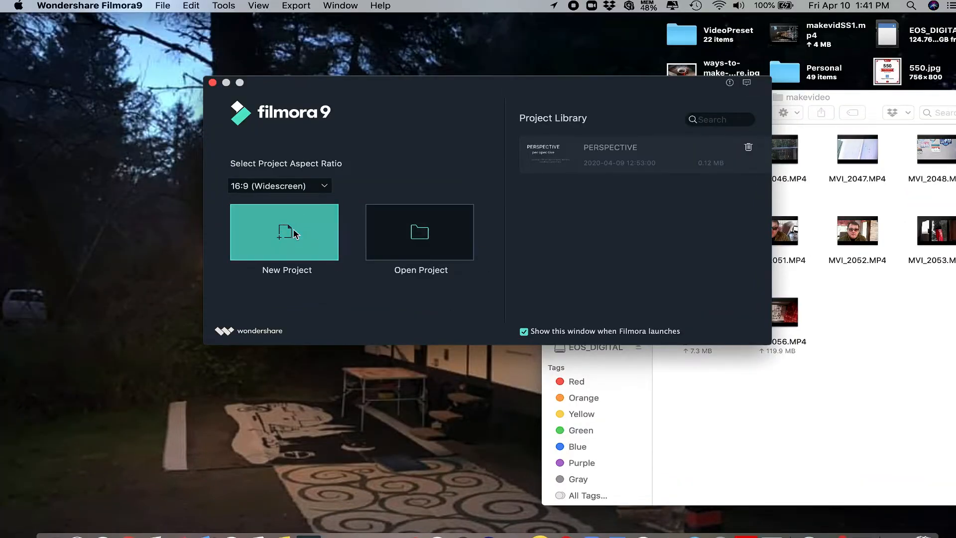
pyautogui.click(294, 230)
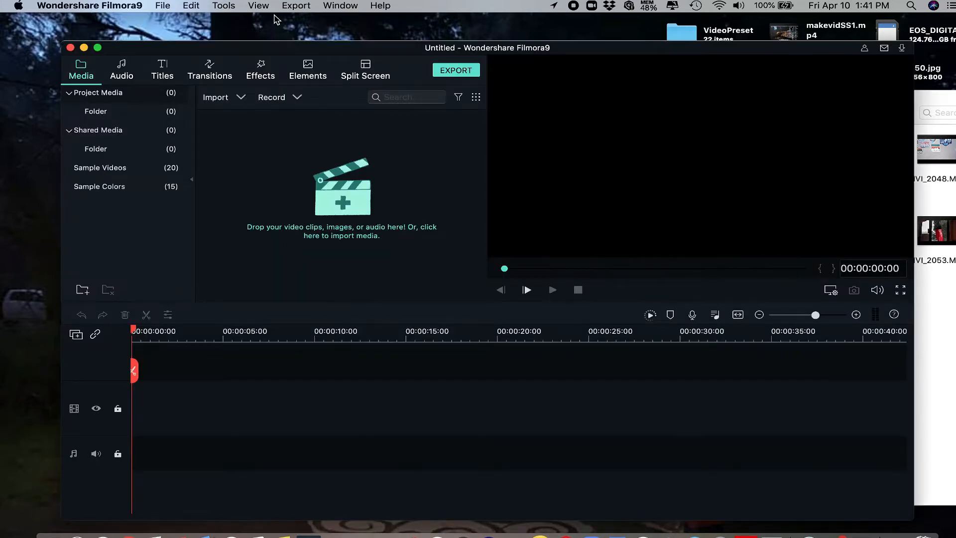
pyautogui.moveTo(300, 49); pyautogui.dragTo(231, 20)
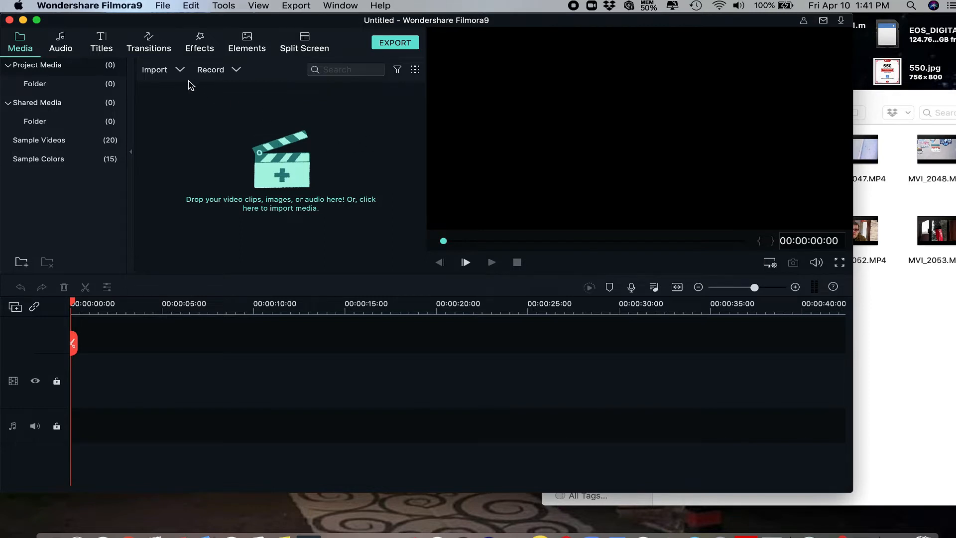
# Step: Import all twelve clips from the makevideo folder into the project's media library, close the folder window, and deselect the clips
pyautogui.click(893, 295)
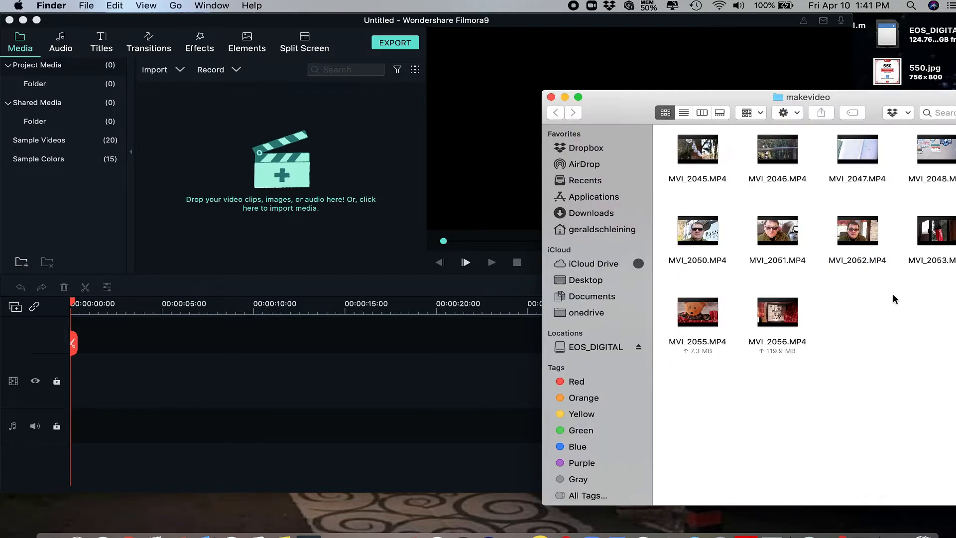
pyautogui.moveTo(725, 98); pyautogui.dragTo(633, 58)
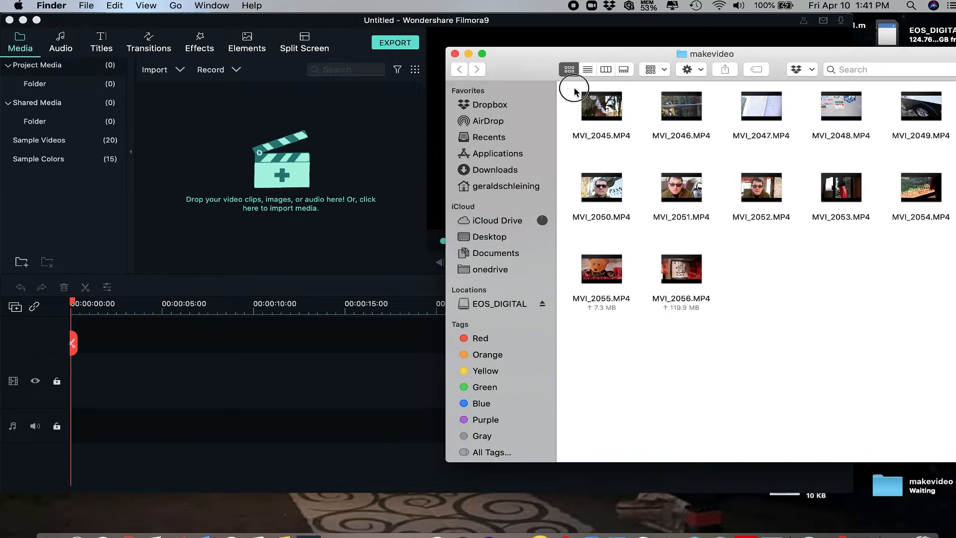
pyautogui.moveTo(568, 88); pyautogui.dragTo(931, 327)
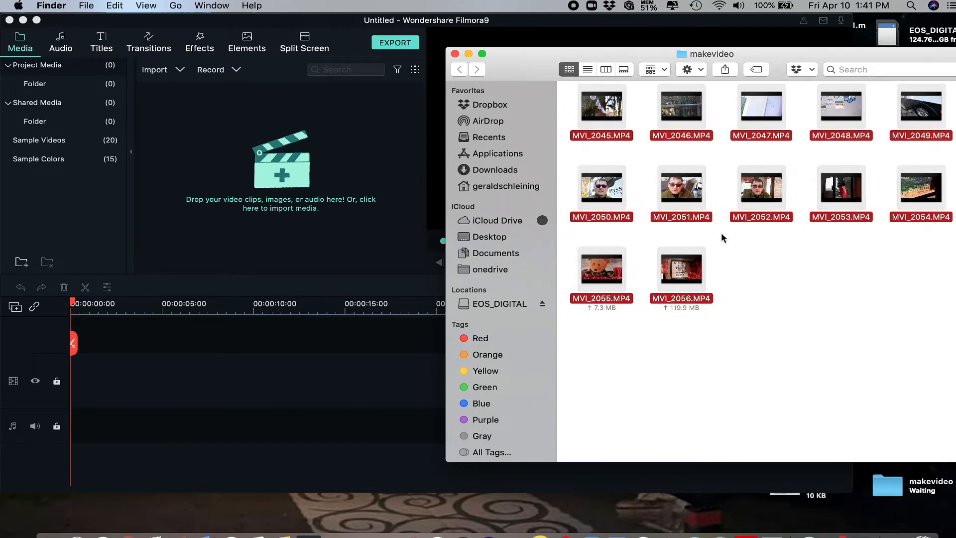
pyautogui.moveTo(602, 187); pyautogui.dragTo(246, 171)
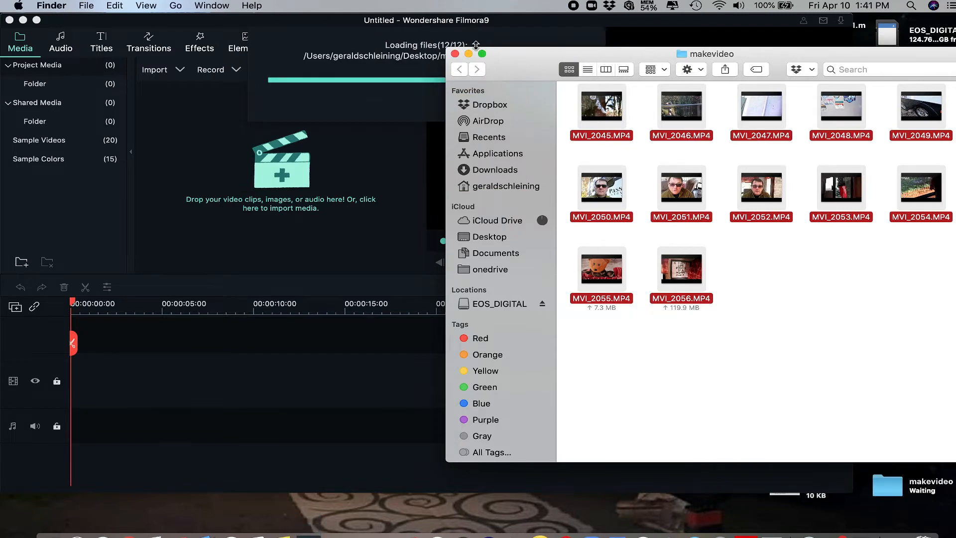
pyautogui.click(454, 54)
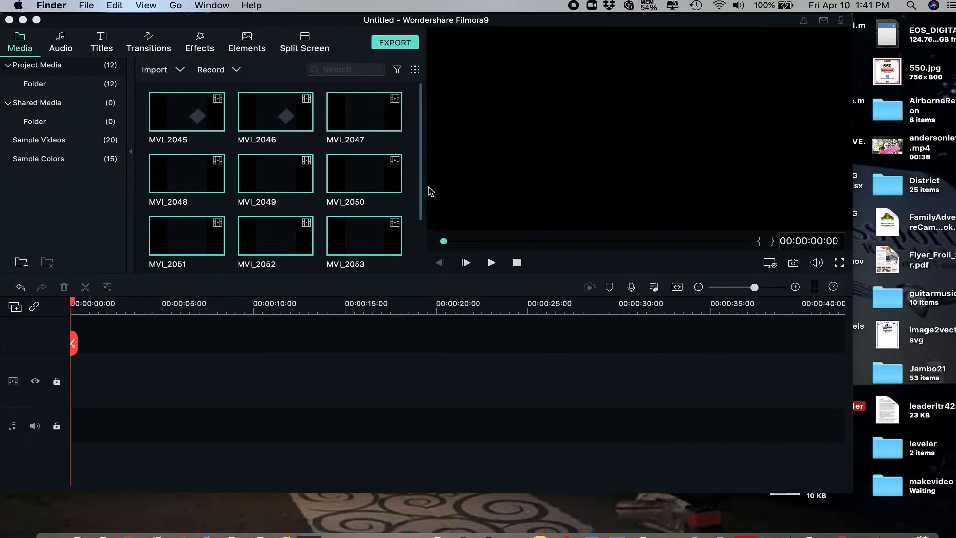
pyautogui.click(415, 175)
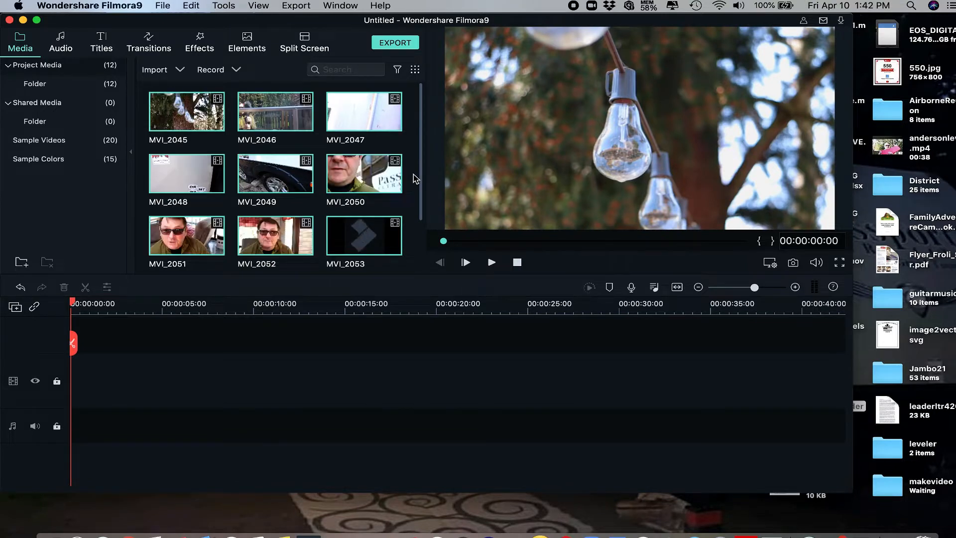
pyautogui.click(414, 178)
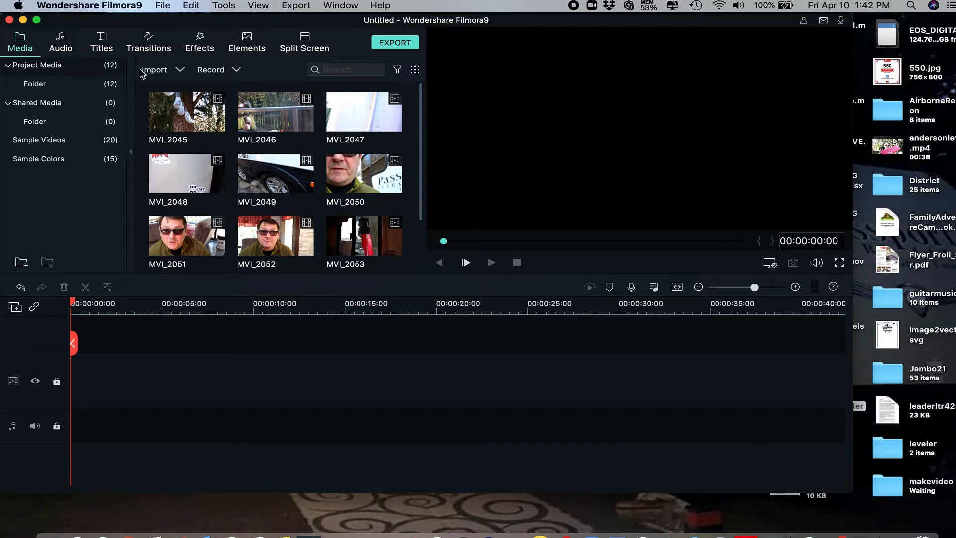
pyautogui.click(164, 6)
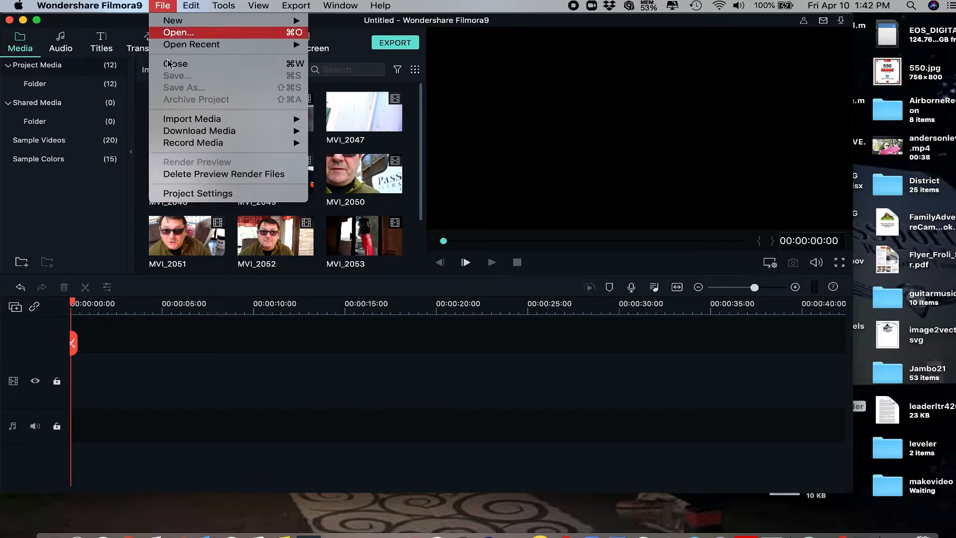
pyautogui.moveTo(197, 119)
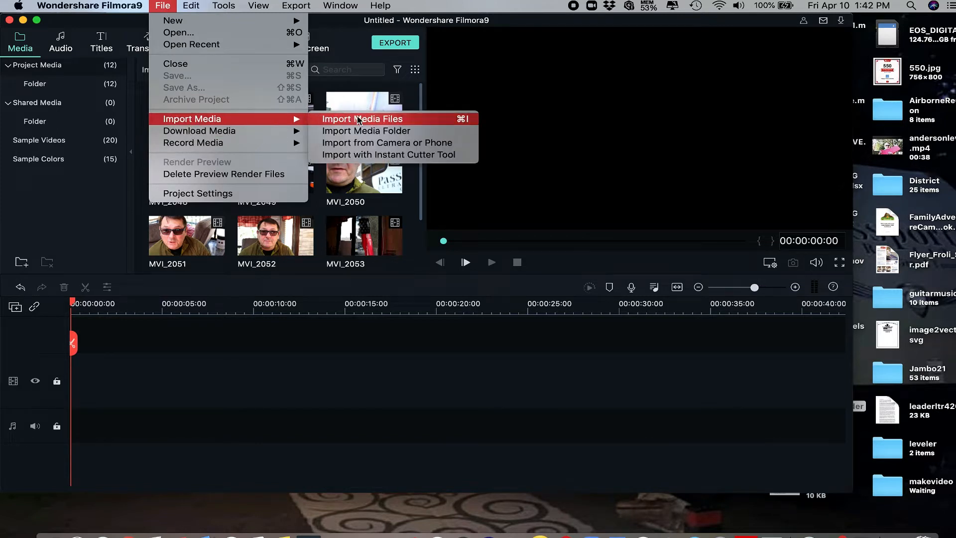
pyautogui.click(142, 194)
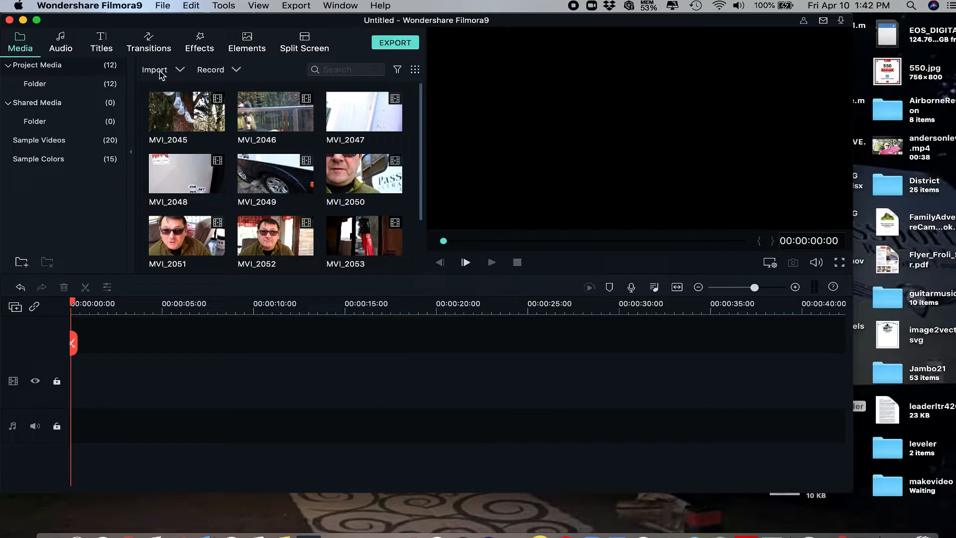
# Step: Move the Filmora9 editor window partly off-screen to uncover the folders on the desktop
pyautogui.click(181, 71)
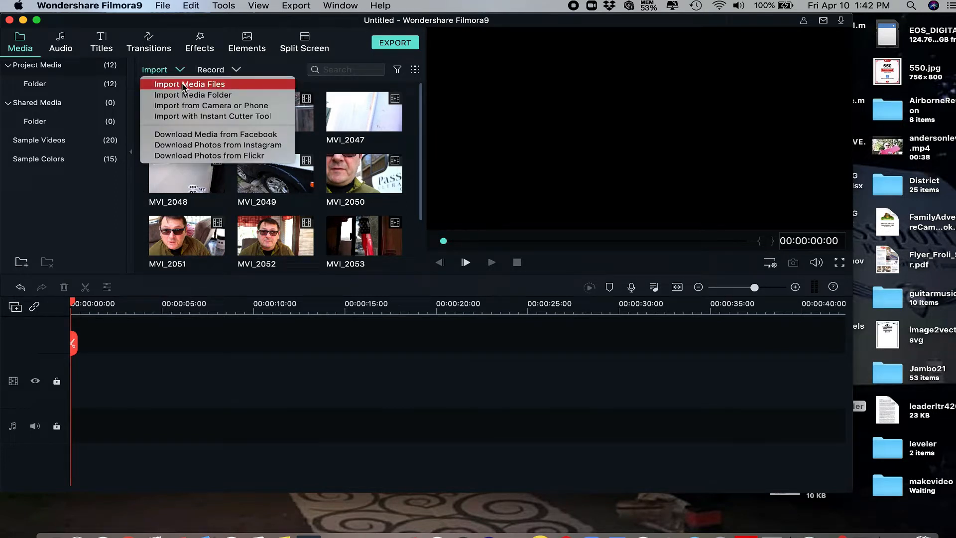
pyautogui.click(417, 396)
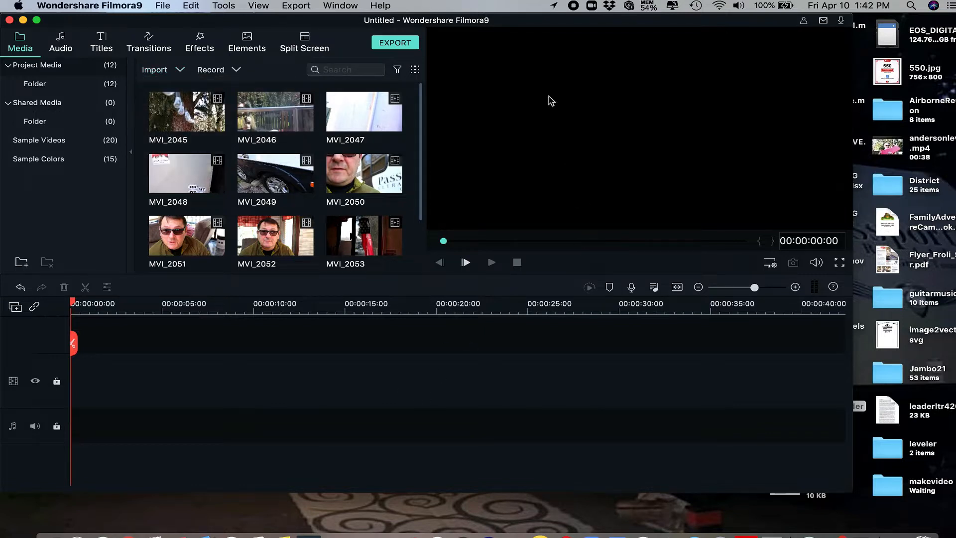
pyautogui.click(552, 25)
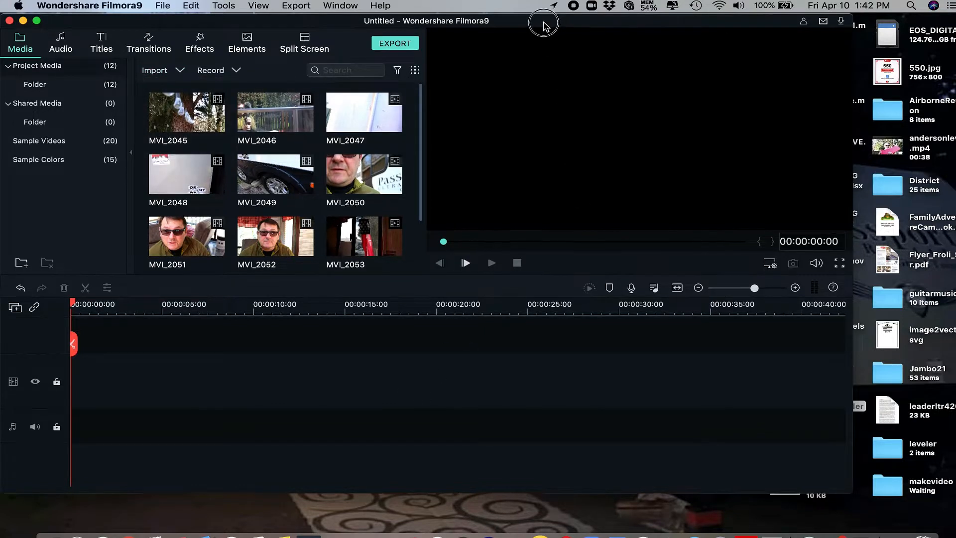
pyautogui.moveTo(552, 25); pyautogui.dragTo(337, 36)
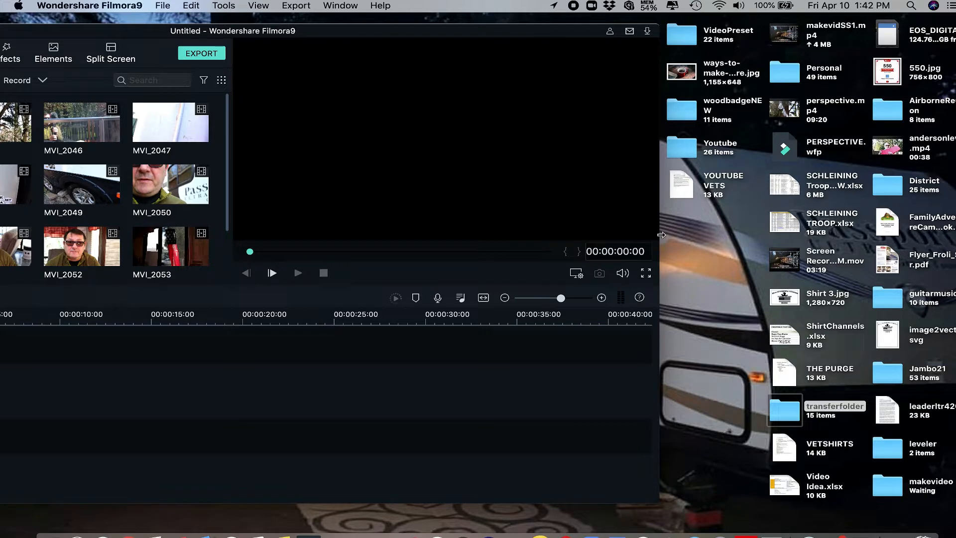
pyautogui.click(709, 355)
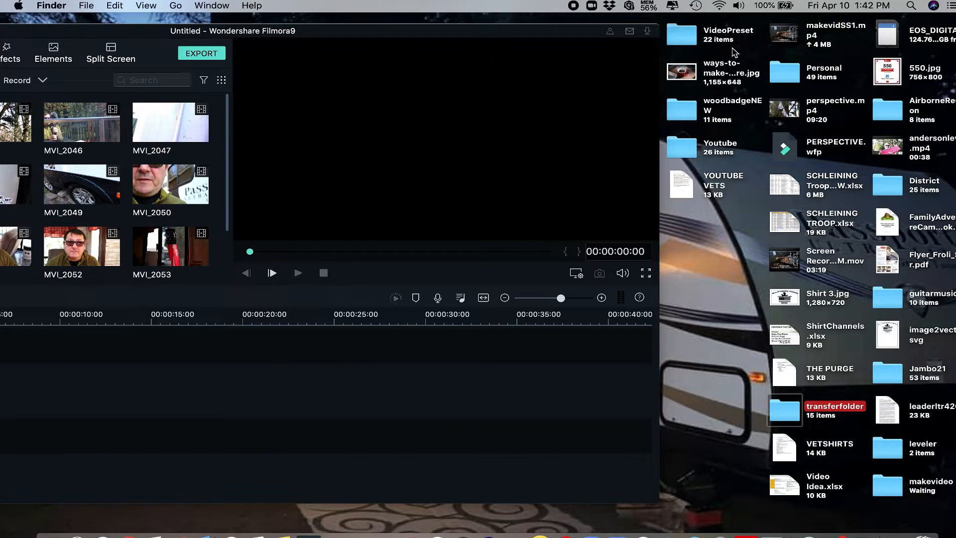
# Step: Import logotranparent.png, the netclipart subscribe image and newintro 1.mp4 from the desktop's VideoPreset folder into the project's media library, enlarging the folder window
pyautogui.doubleClick(686, 39)
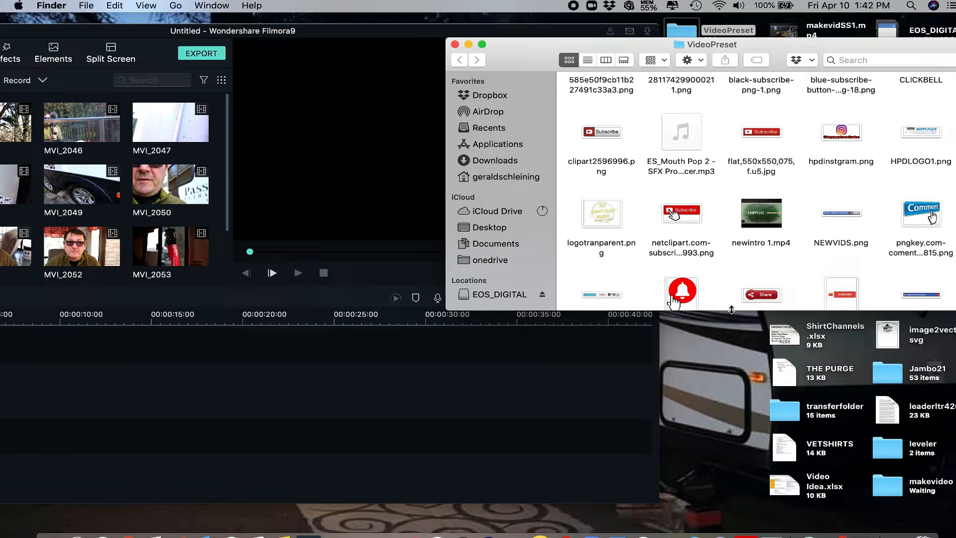
pyautogui.moveTo(731, 310); pyautogui.dragTo(745, 473)
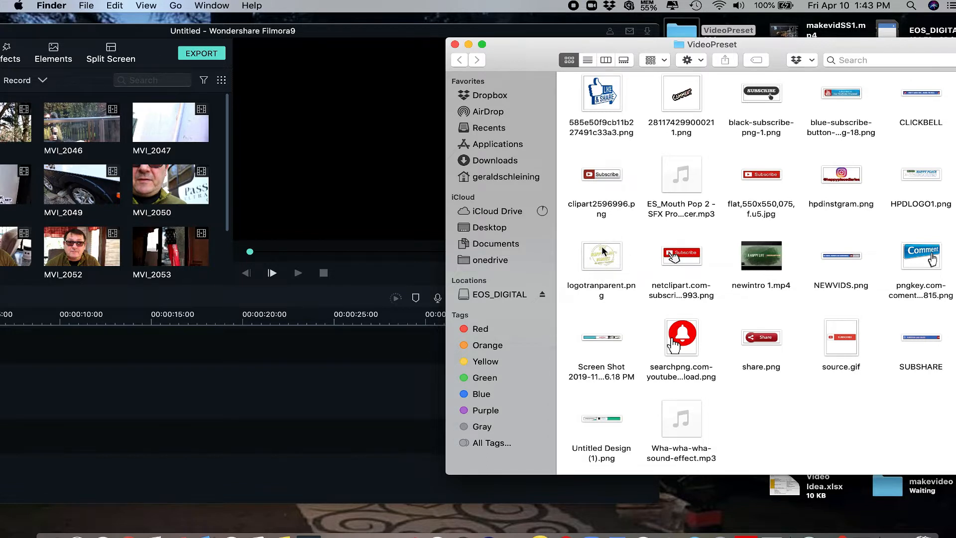
pyautogui.moveTo(582, 226); pyautogui.dragTo(784, 272)
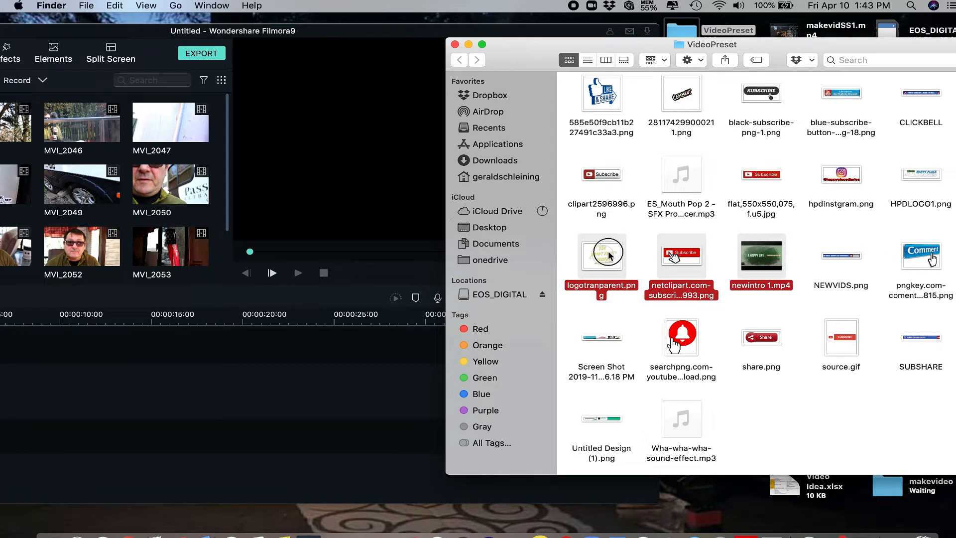
pyautogui.moveTo(609, 253); pyautogui.dragTo(79, 173)
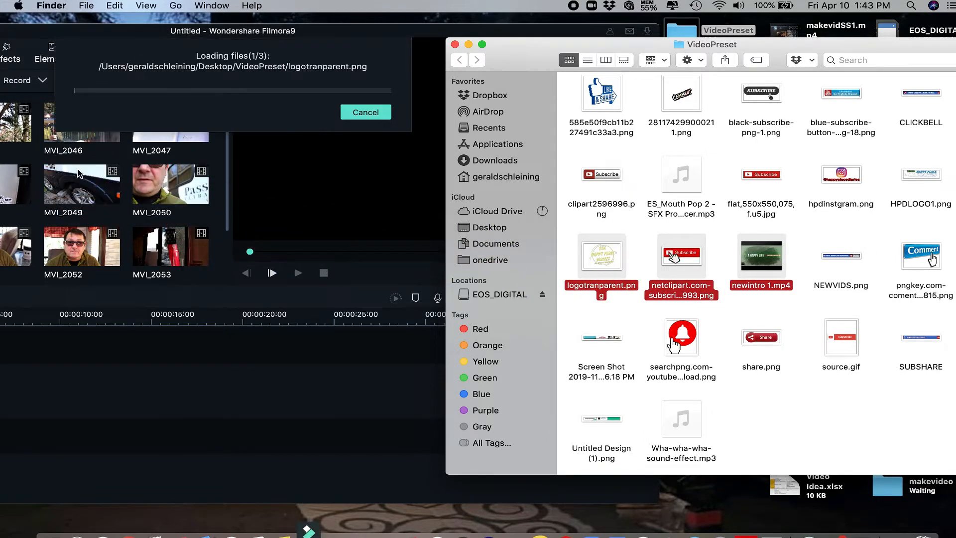
# Step: Close the VideoPreset folder, bring the whole editor window back on screen and widen it to the screen's edge
pyautogui.click(455, 46)
pyautogui.doubleClick(416, 28)
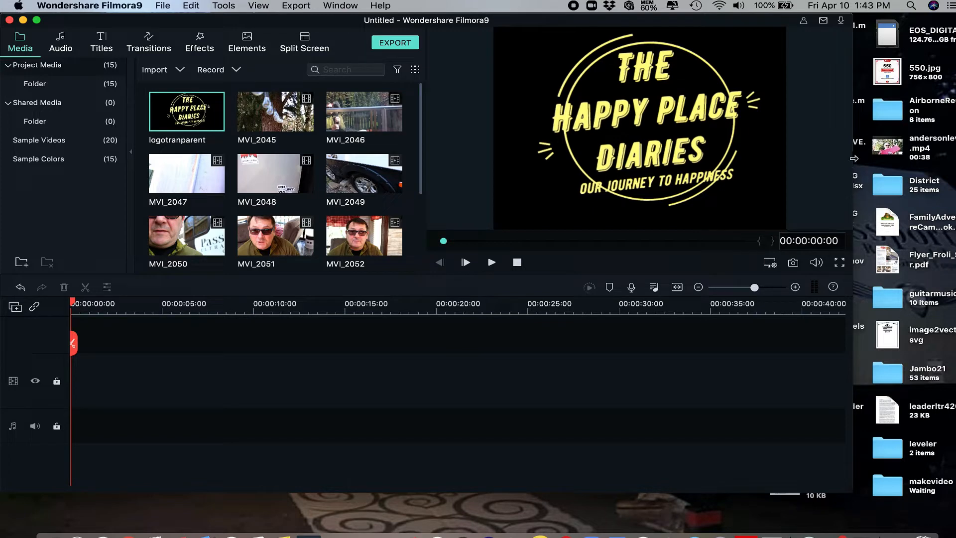
pyautogui.moveTo(850, 169); pyautogui.dragTo(955, 164)
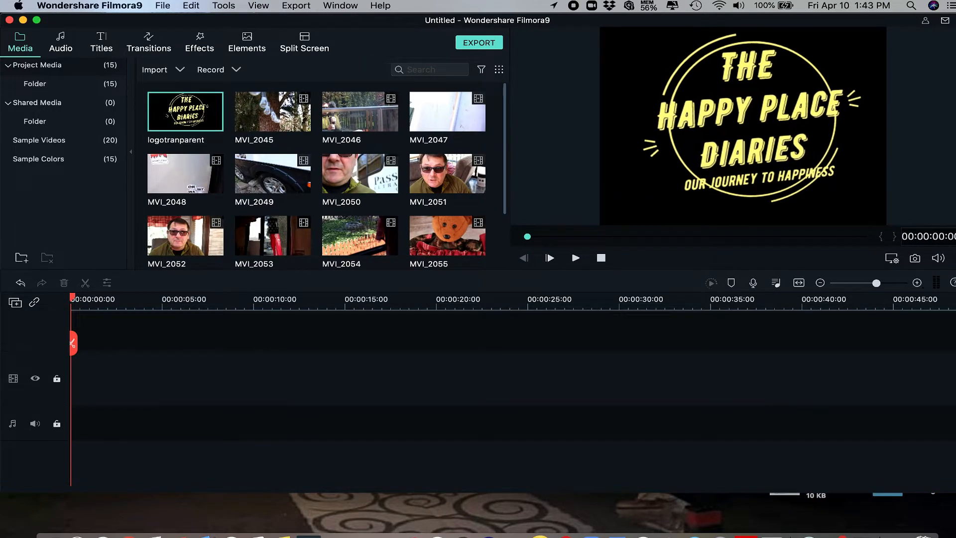
# Step: Import the media file share.png from the VideoPreset folder using the file browser, then deselect it in the library
pyautogui.click(179, 70)
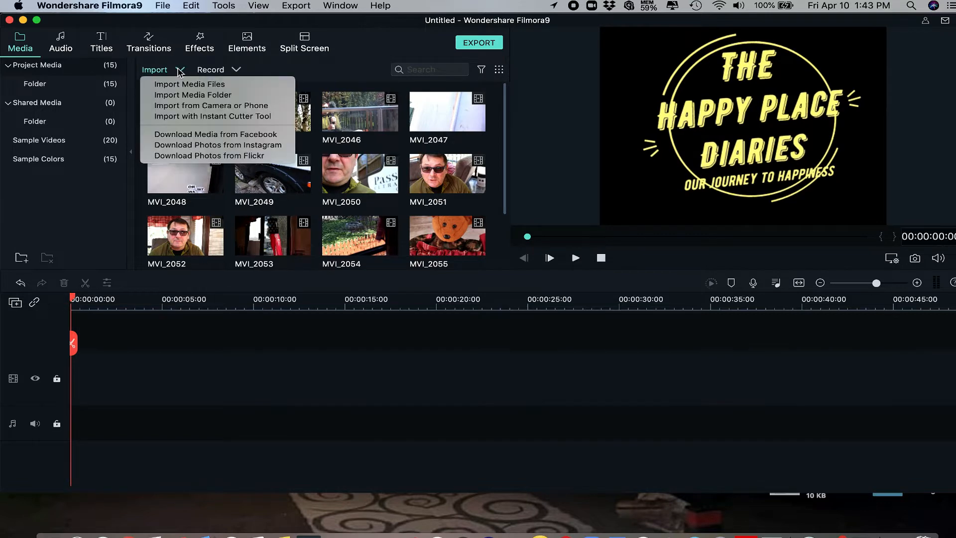
pyautogui.click(191, 88)
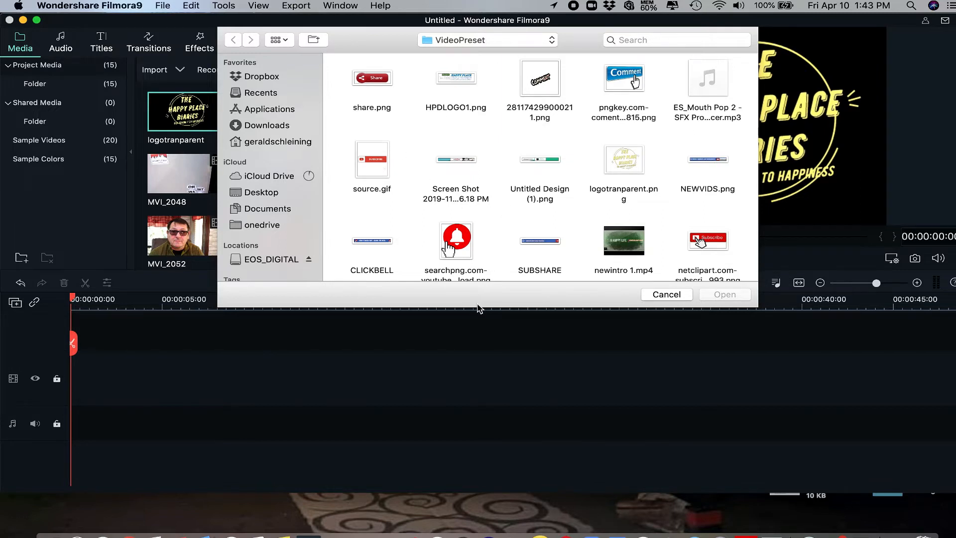
pyautogui.moveTo(475, 307); pyautogui.dragTo(475, 460)
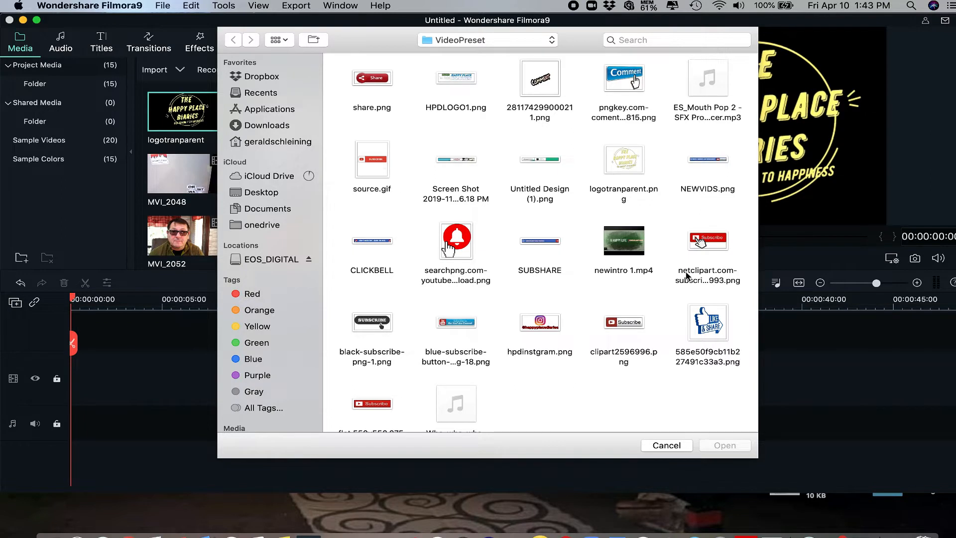
pyautogui.doubleClick(377, 81)
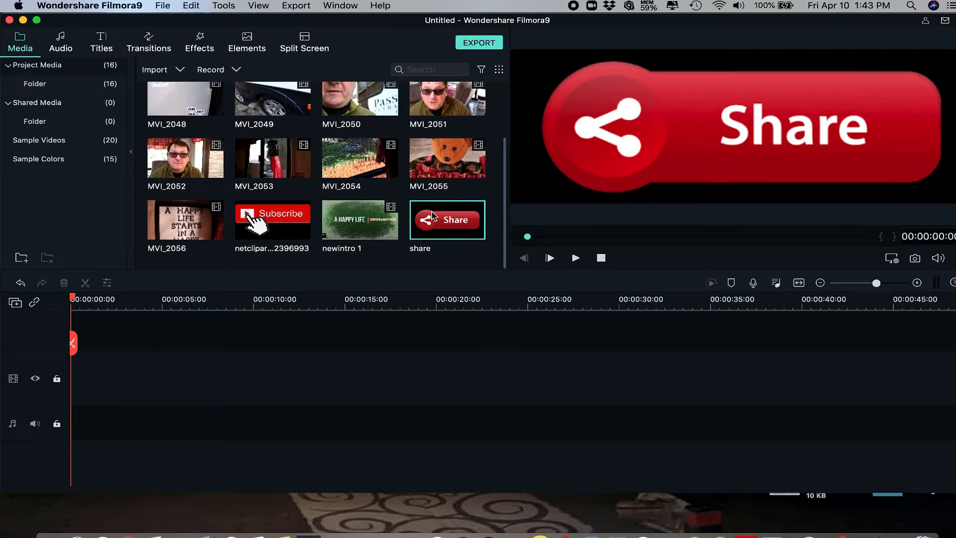
pyautogui.click(398, 254)
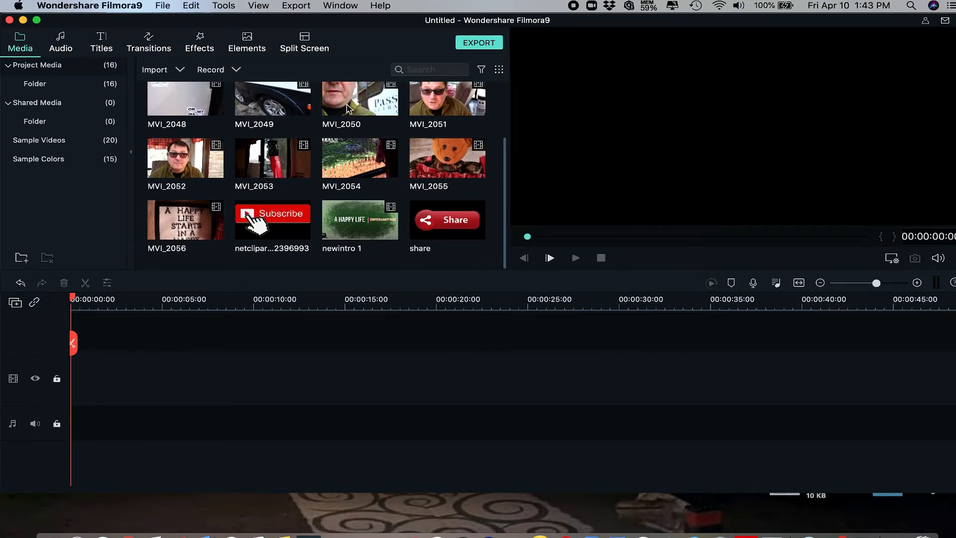
# Step: Place clip MVI_2045 at the start of the video track, keeping the project settings of 1920x1080 at 30.00fps
pyautogui.scroll(3, 348, 107)
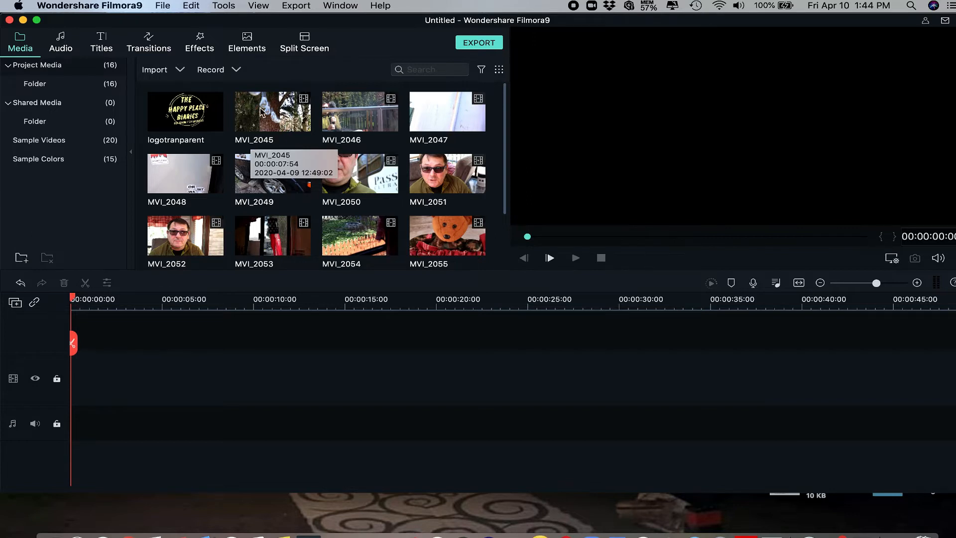
pyautogui.moveTo(261, 109); pyautogui.dragTo(77, 387)
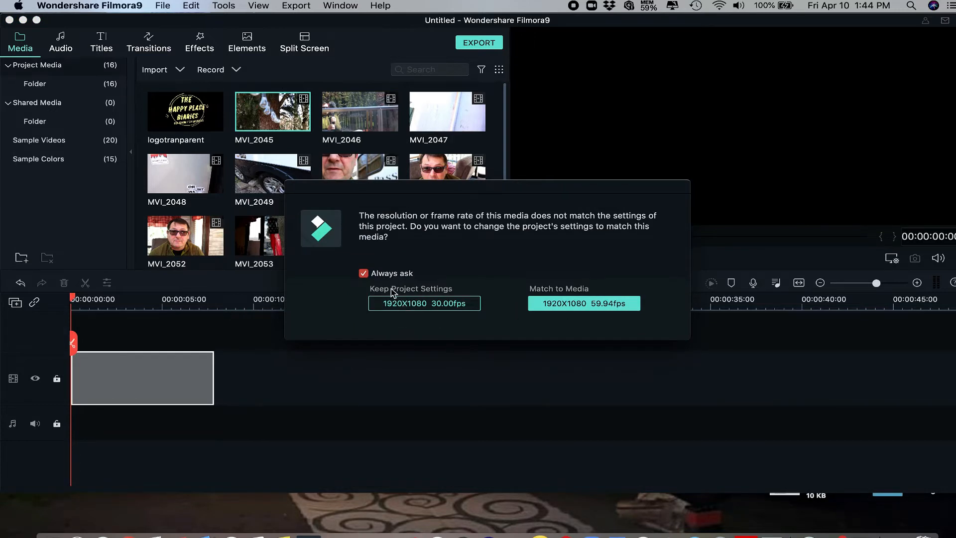
pyautogui.click(418, 303)
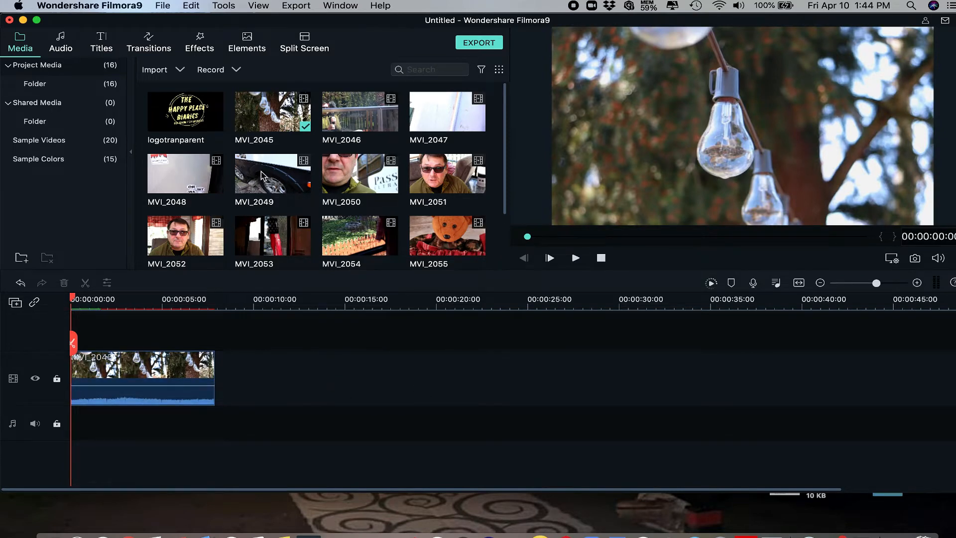
pyautogui.scroll(-3, 262, 175)
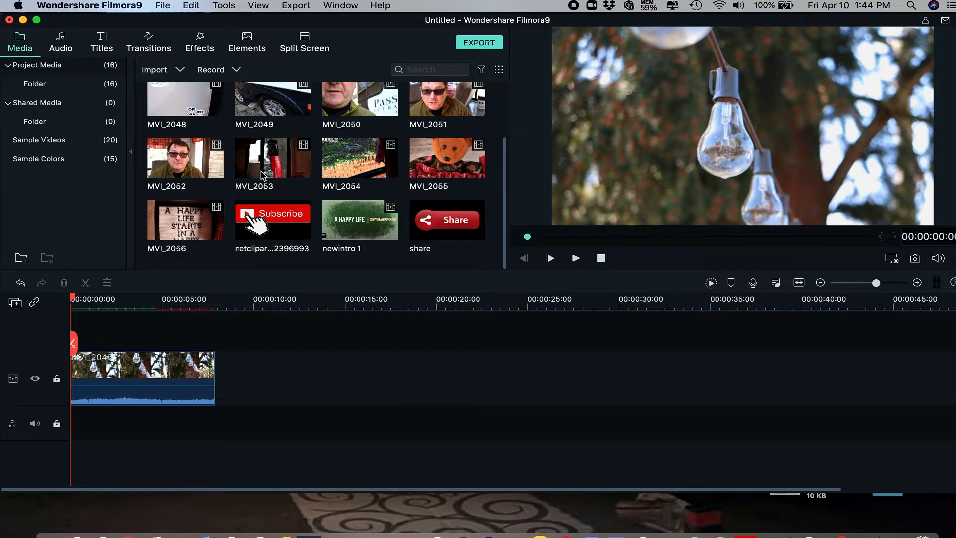
pyautogui.scroll(4, 345, 123)
pyautogui.scroll(-3, 345, 123)
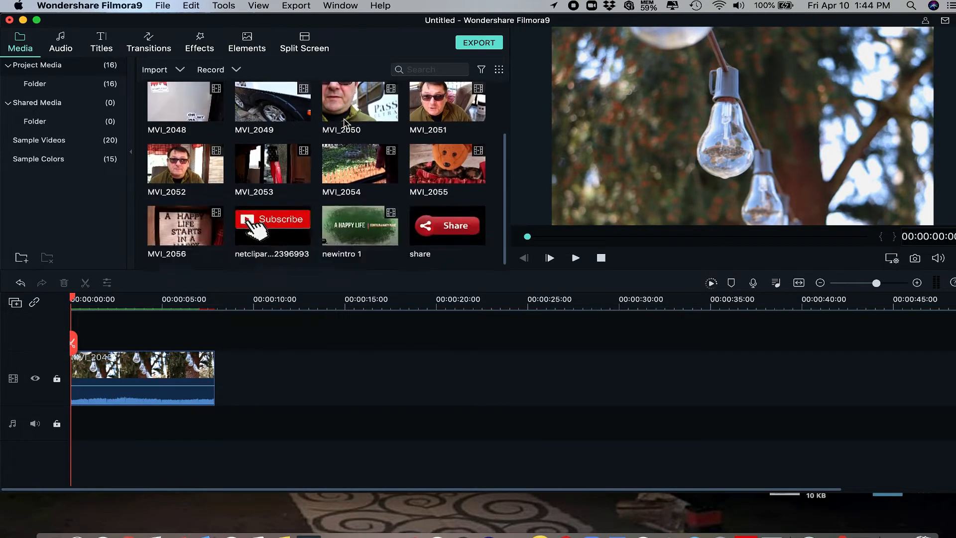
pyautogui.scroll(4, 345, 124)
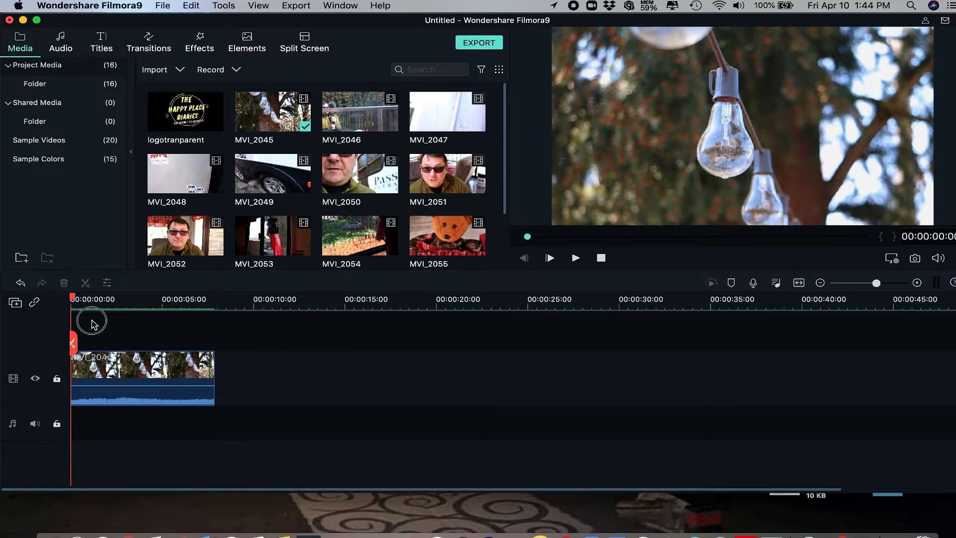
# Step: Preview Default Title in the Titles category and add it to the favourite titles
pyautogui.click(102, 45)
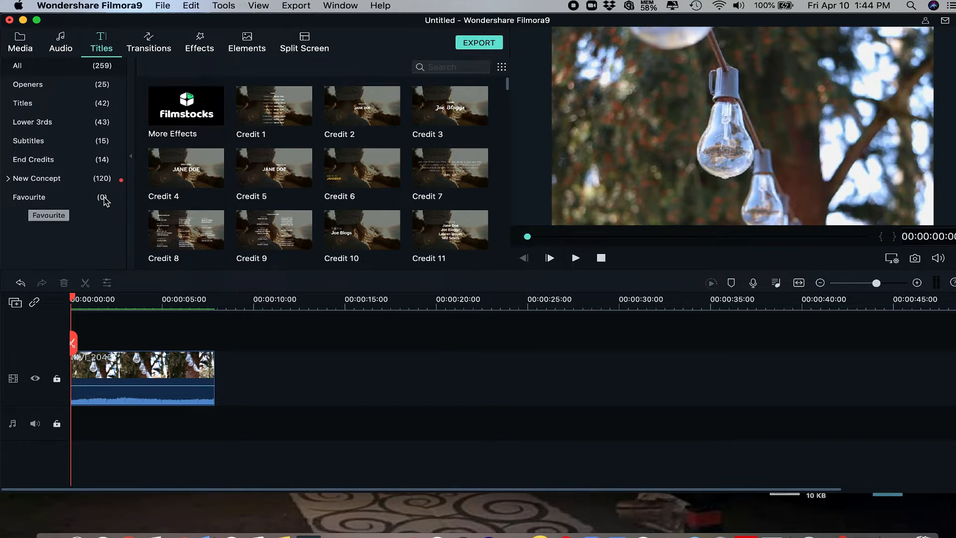
pyautogui.click(25, 104)
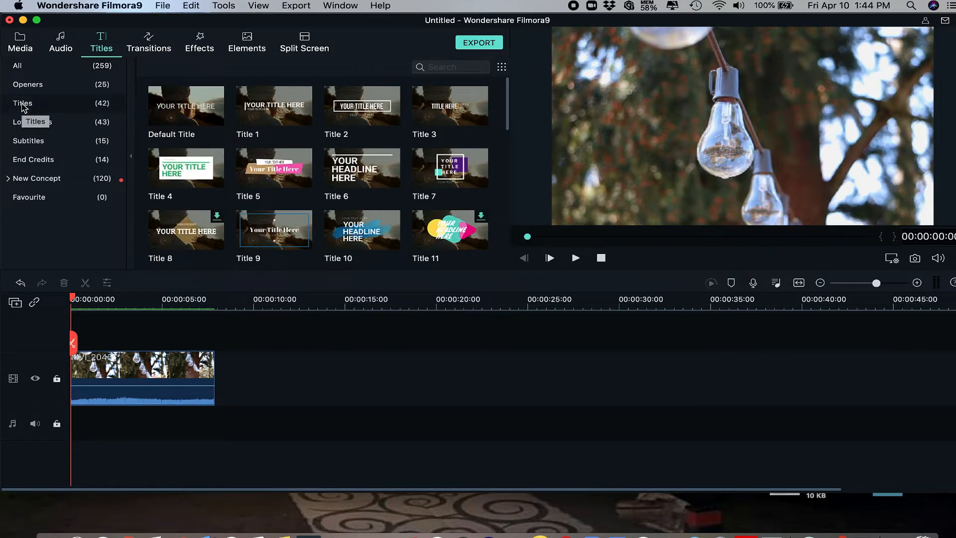
pyautogui.click(185, 111)
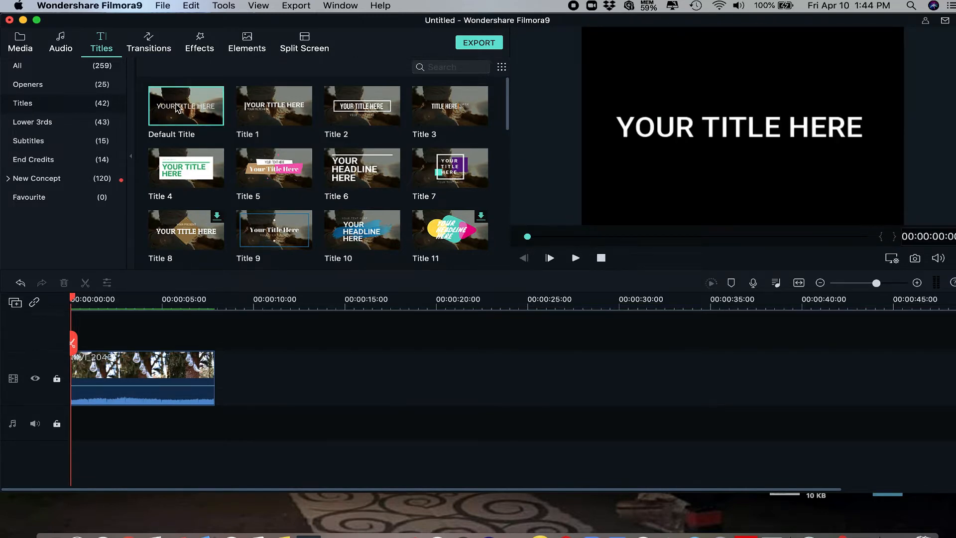
pyautogui.rightClick(178, 108)
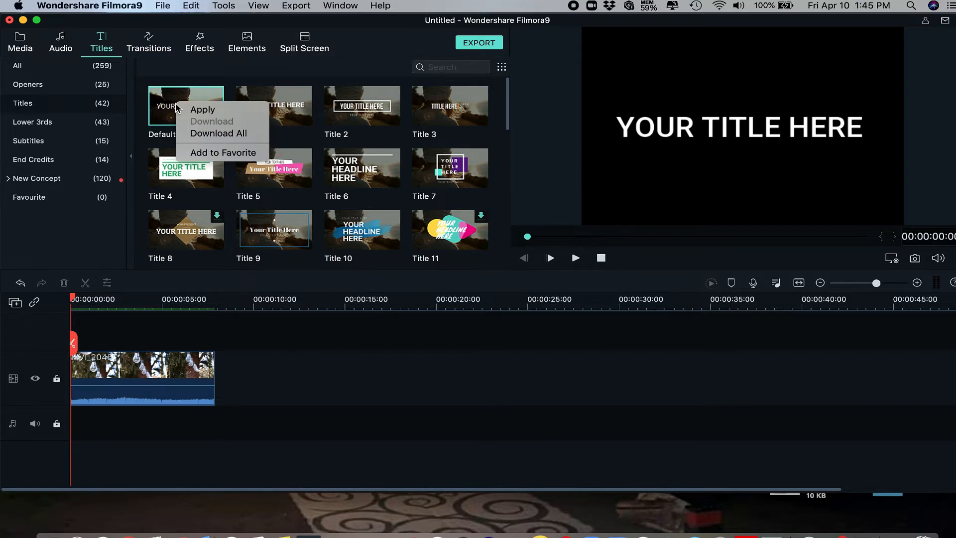
pyautogui.click(214, 153)
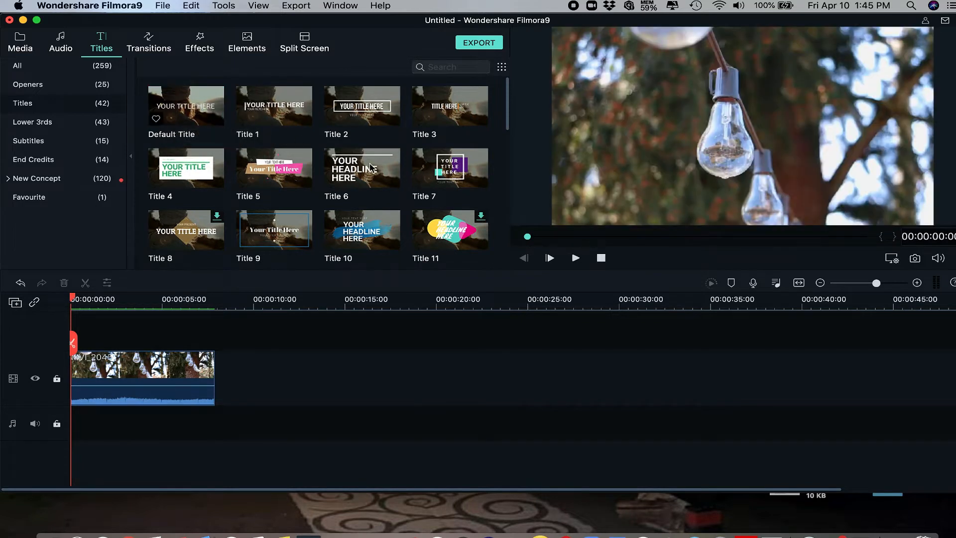
# Step: Add Title 10 to the favourites and show the favourite titles
pyautogui.scroll(-4, 371, 172)
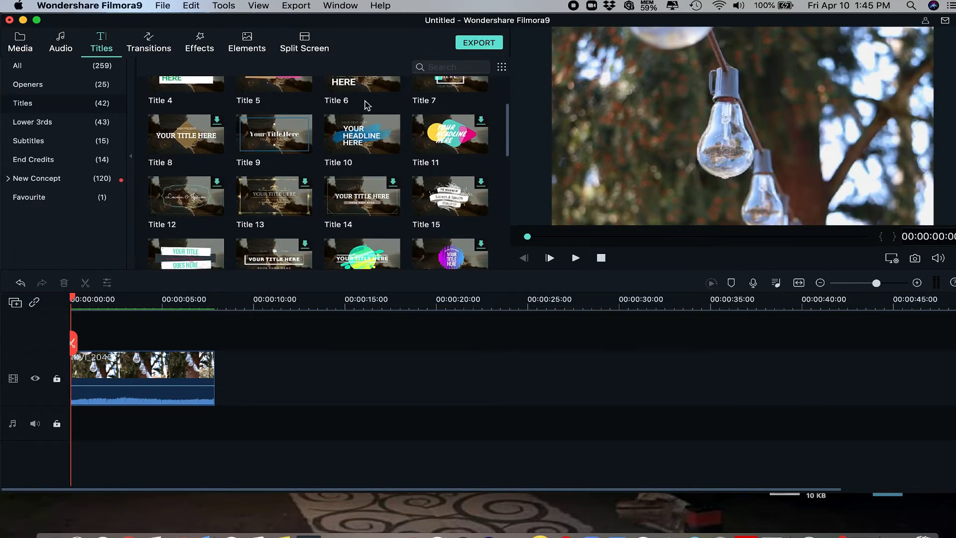
pyautogui.rightClick(364, 131)
pyautogui.click(399, 178)
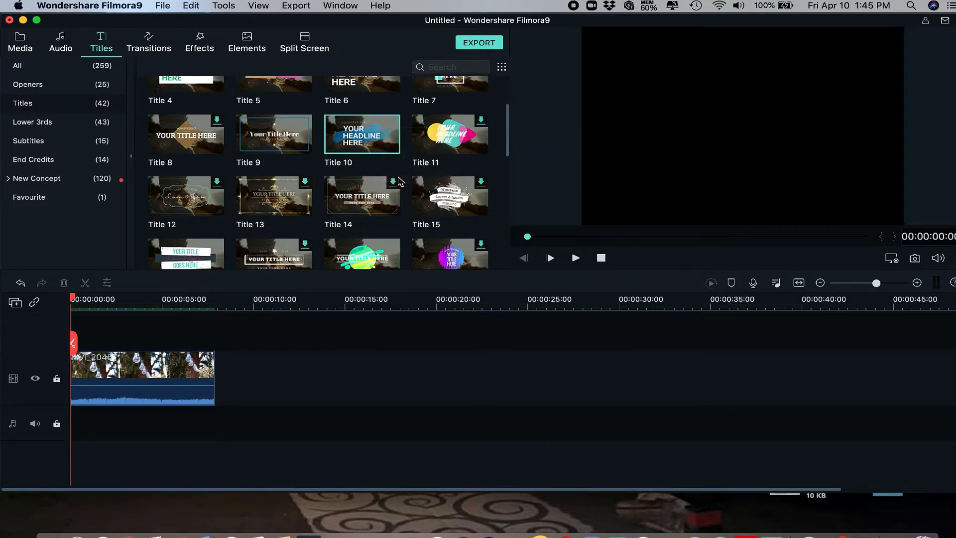
pyautogui.click(28, 201)
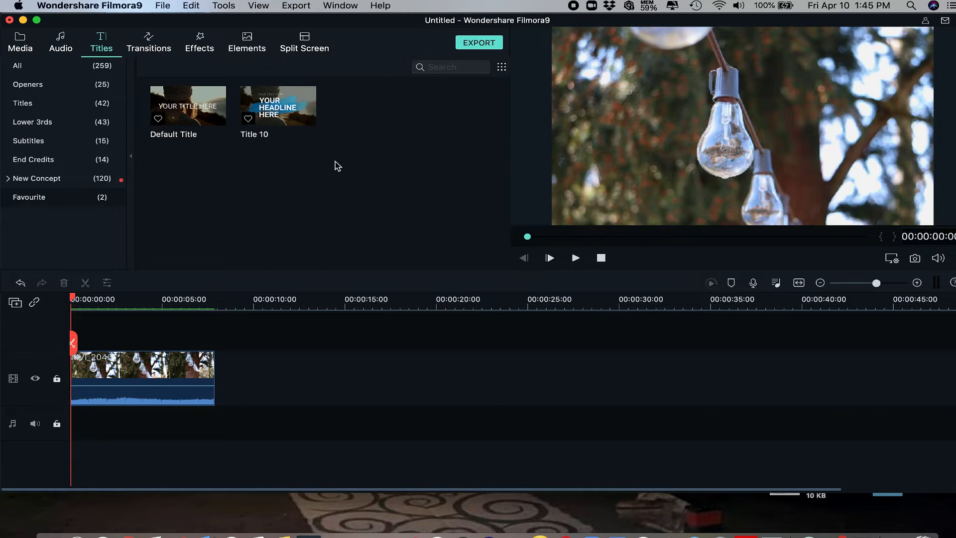
# Step: Look through the favourite transitions, the effect categories and the available elements
pyautogui.click(148, 46)
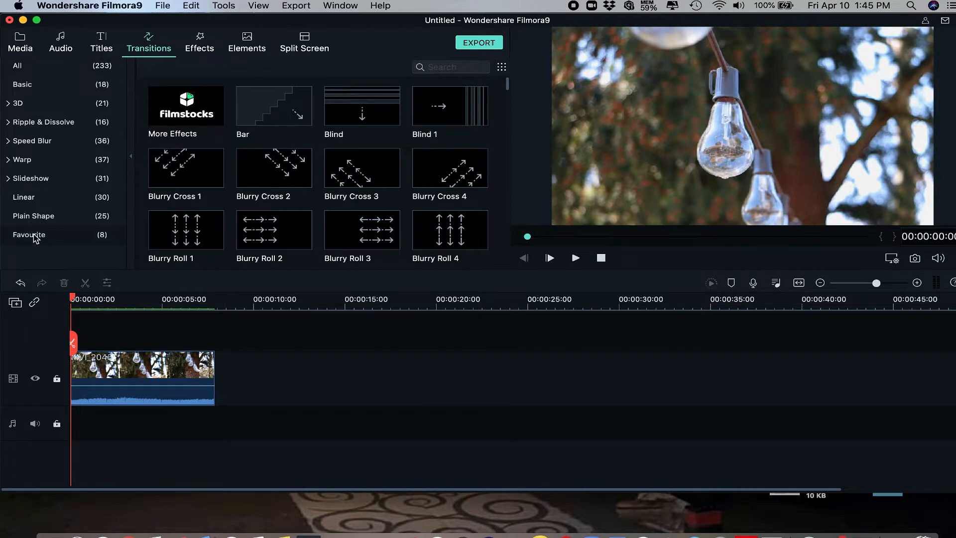
pyautogui.click(29, 234)
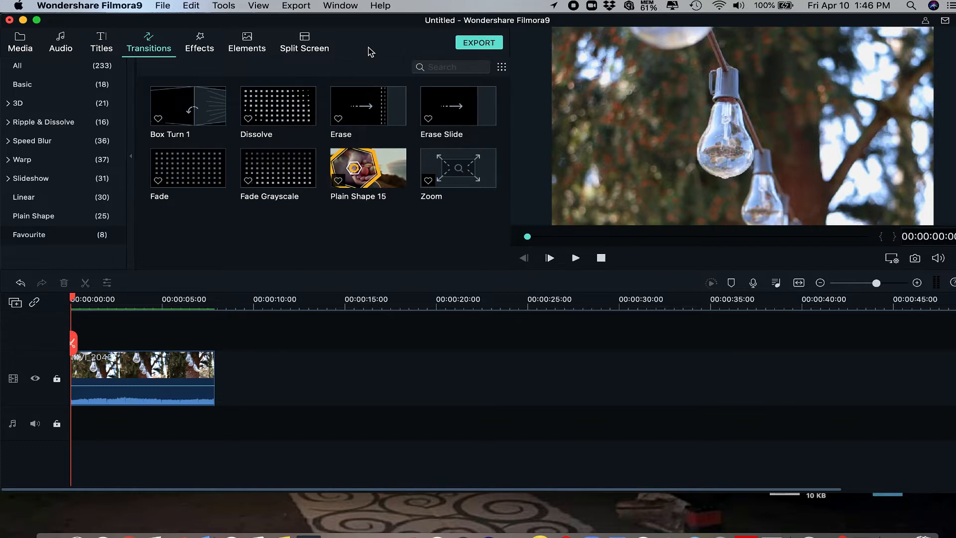
pyautogui.click(200, 48)
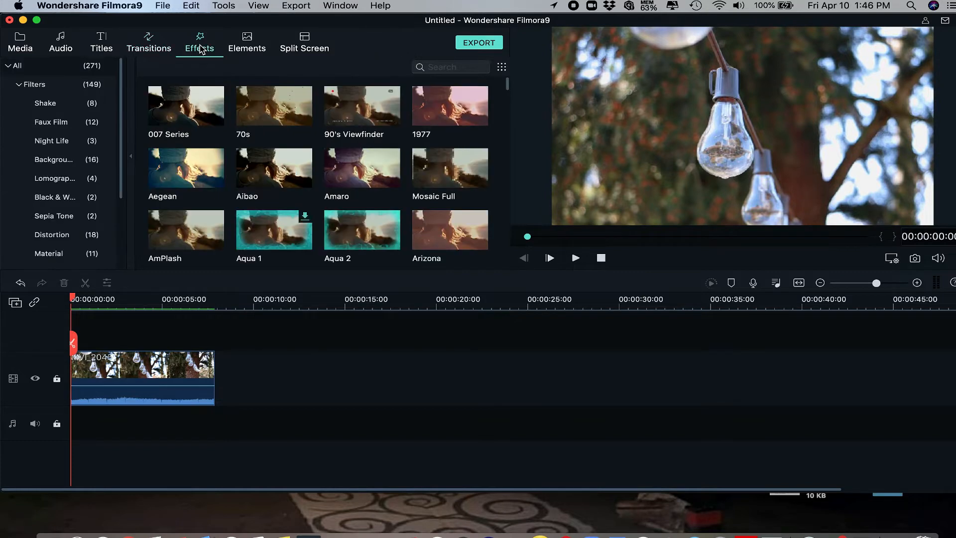
pyautogui.scroll(-5, 67, 206)
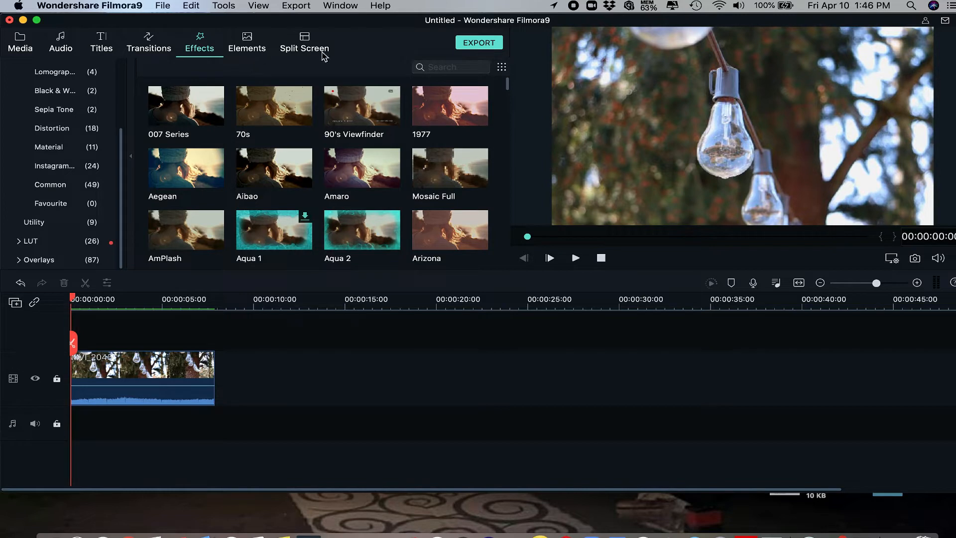
pyautogui.click(245, 47)
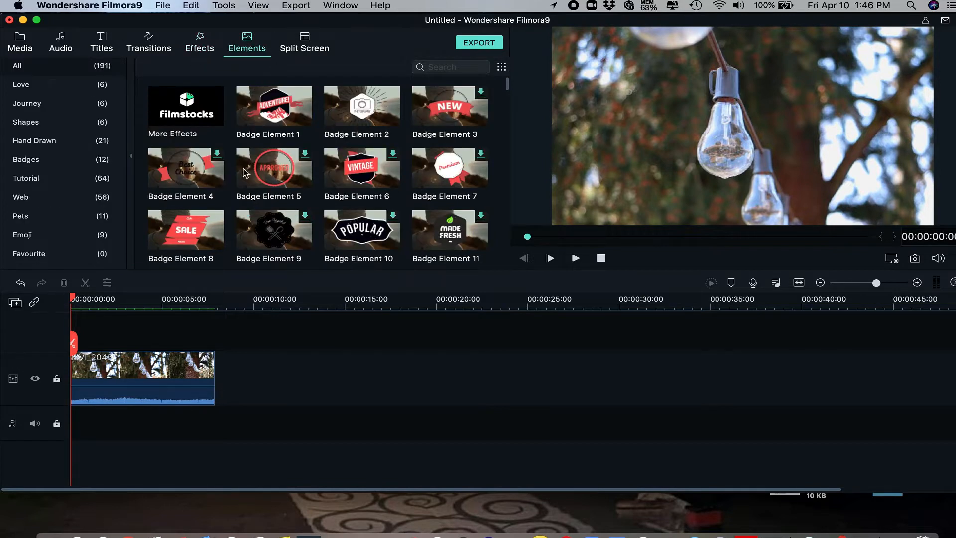
# Step: Browse the badge and emoji graphics in the elements library
pyautogui.scroll(-5, 244, 173)
pyautogui.scroll(5, 244, 173)
pyautogui.scroll(-3, 246, 174)
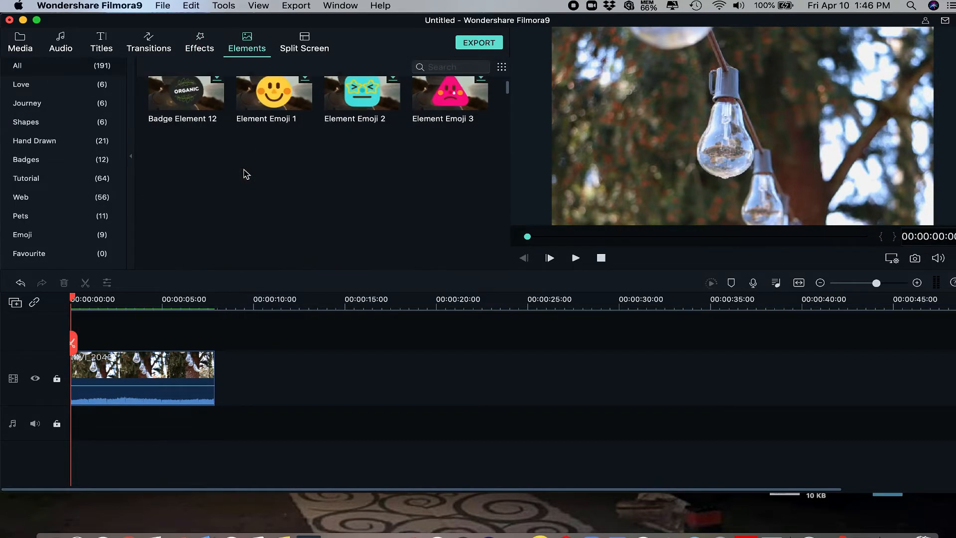
pyautogui.scroll(-6, 246, 174)
pyautogui.scroll(10, 246, 174)
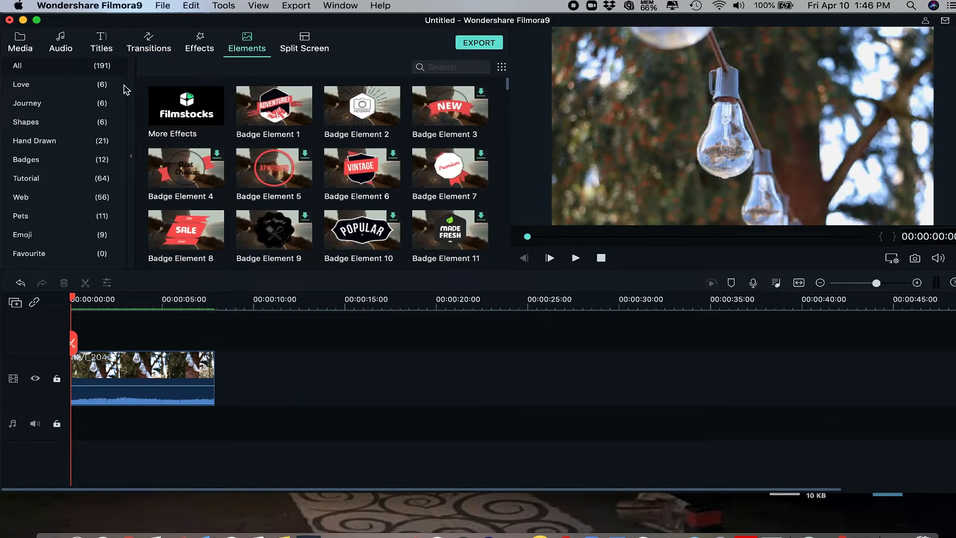
# Step: Place the logotranparent graphic on a track above MVI_2045 at the start and extend it to the clip's full length
pyautogui.click(26, 50)
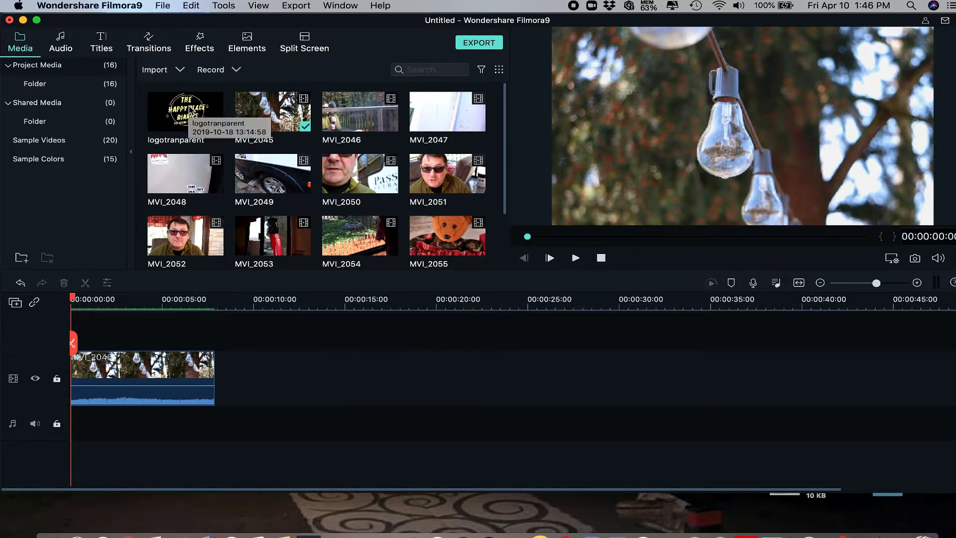
pyautogui.moveTo(190, 110); pyautogui.dragTo(76, 344)
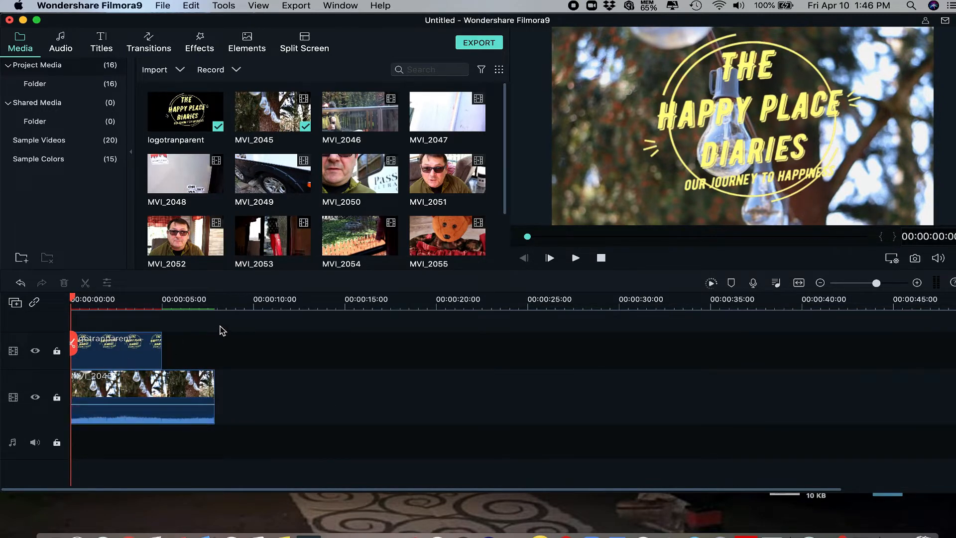
pyautogui.click(161, 350)
pyautogui.moveTo(161, 350); pyautogui.dragTo(214, 356)
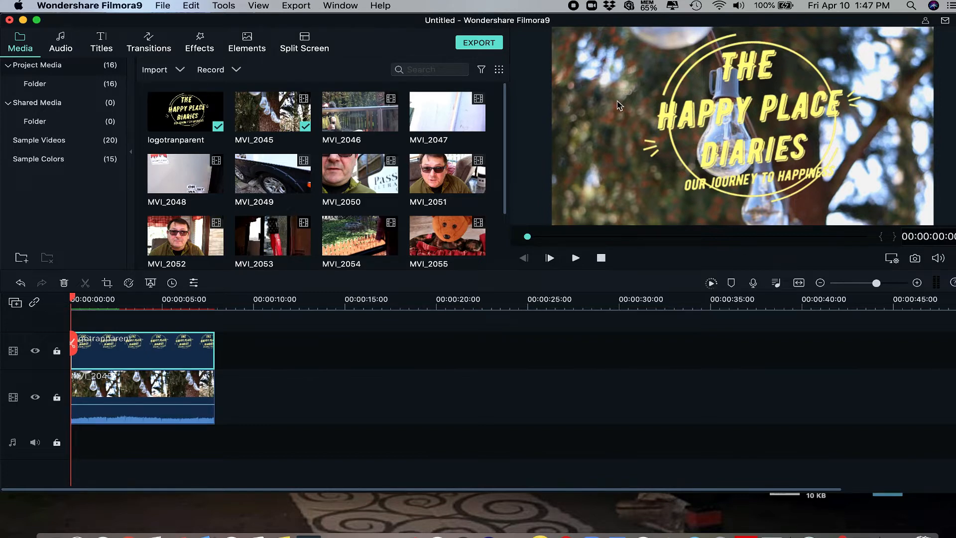
# Step: Look through the logo clip's video settings, from Transform and Compositing to Auto Enhance, and close them
pyautogui.doubleClick(753, 109)
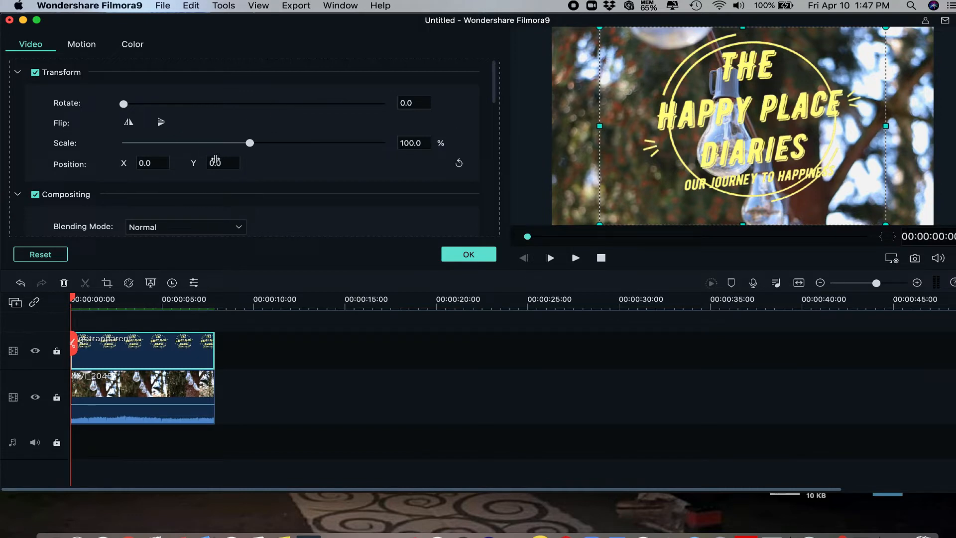
pyautogui.scroll(-3, 200, 178)
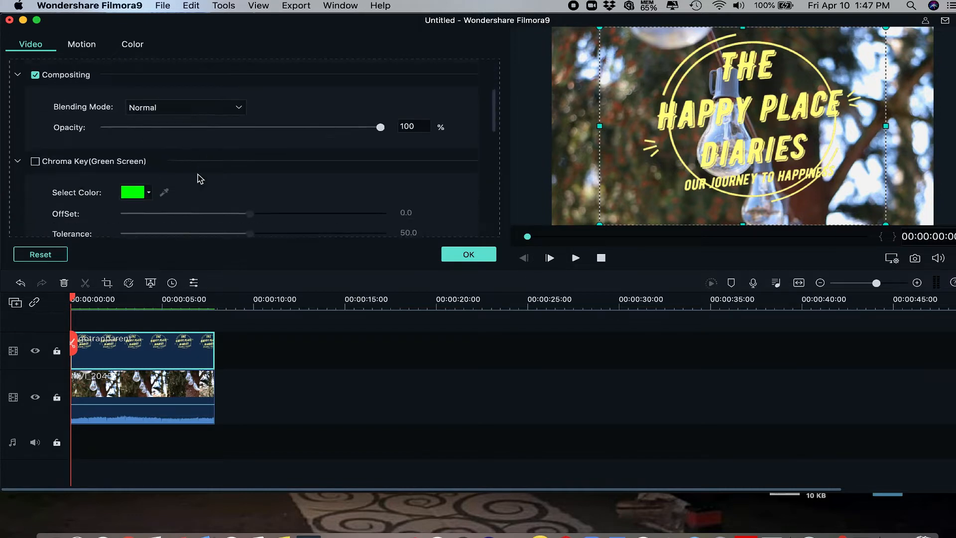
pyautogui.scroll(-10, 200, 179)
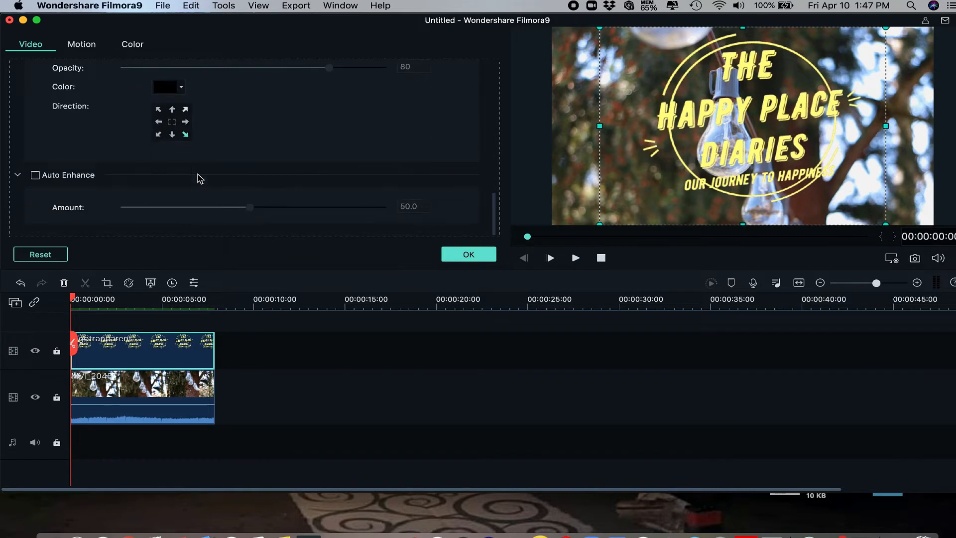
pyautogui.click(476, 262)
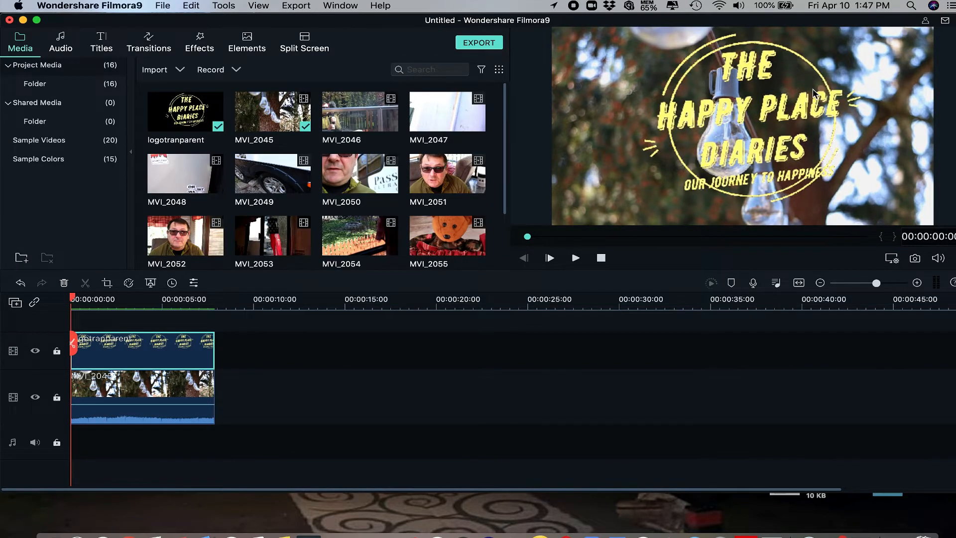
# Step: Shrink the logo graphic in the preview and place it in the upper-left corner of the video frame
pyautogui.doubleClick(813, 94)
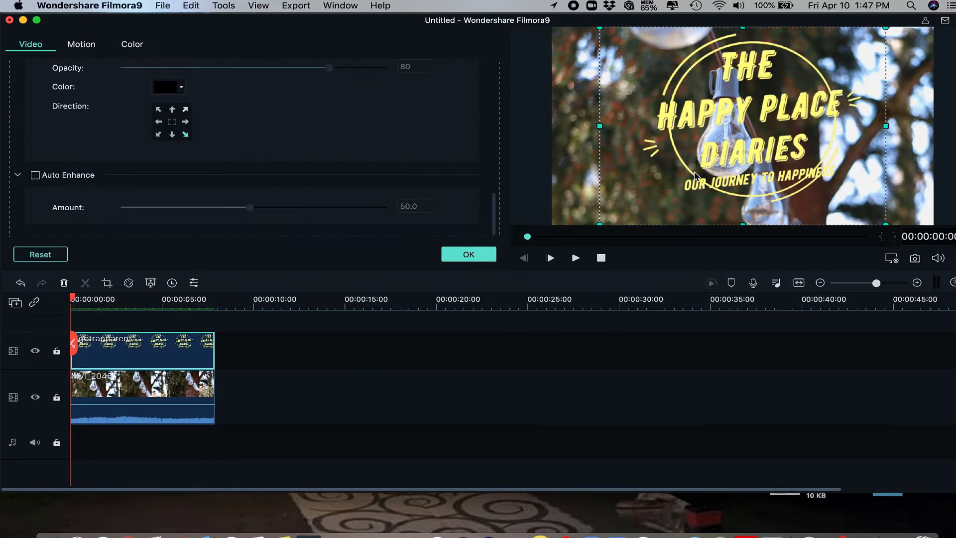
pyautogui.moveTo(600, 223); pyautogui.dragTo(814, 86)
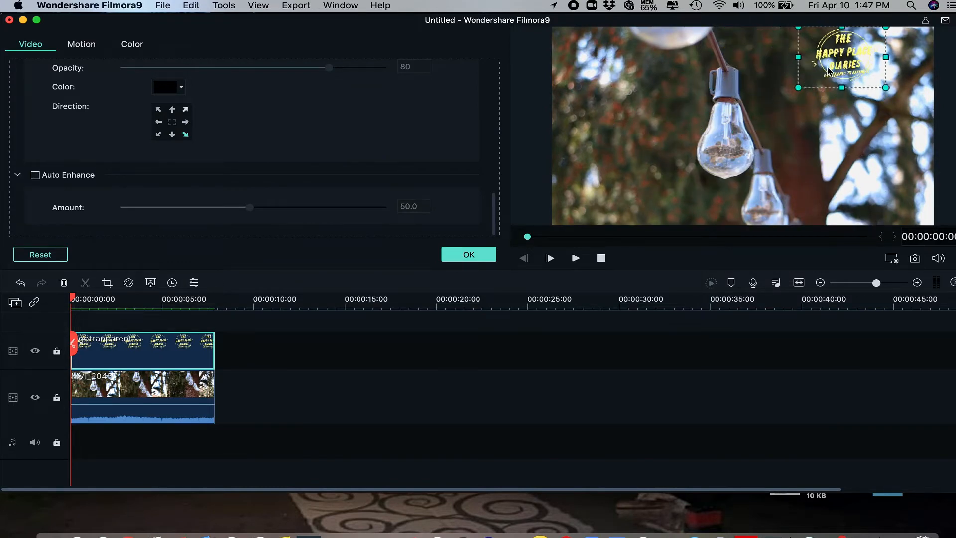
pyautogui.moveTo(839, 55); pyautogui.dragTo(592, 65)
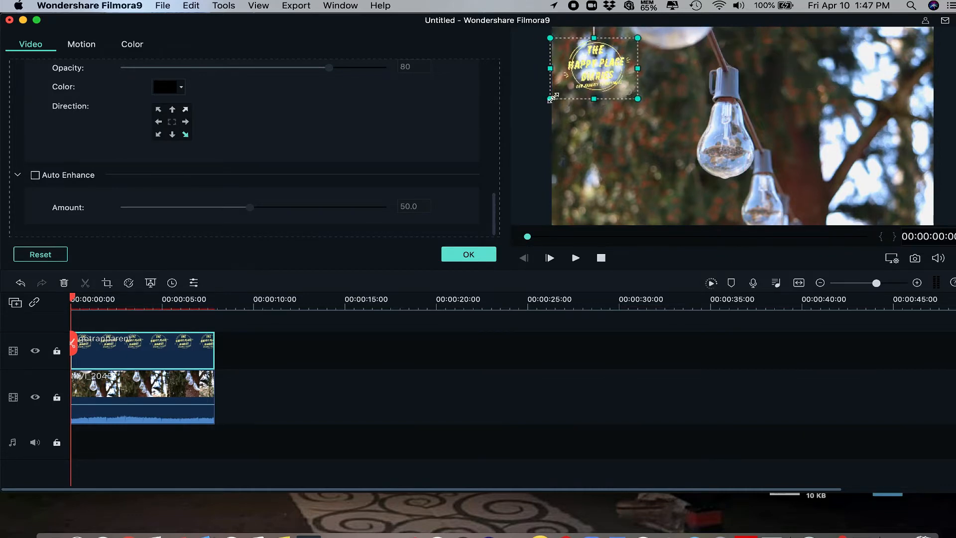
pyautogui.moveTo(550, 97); pyautogui.dragTo(562, 86)
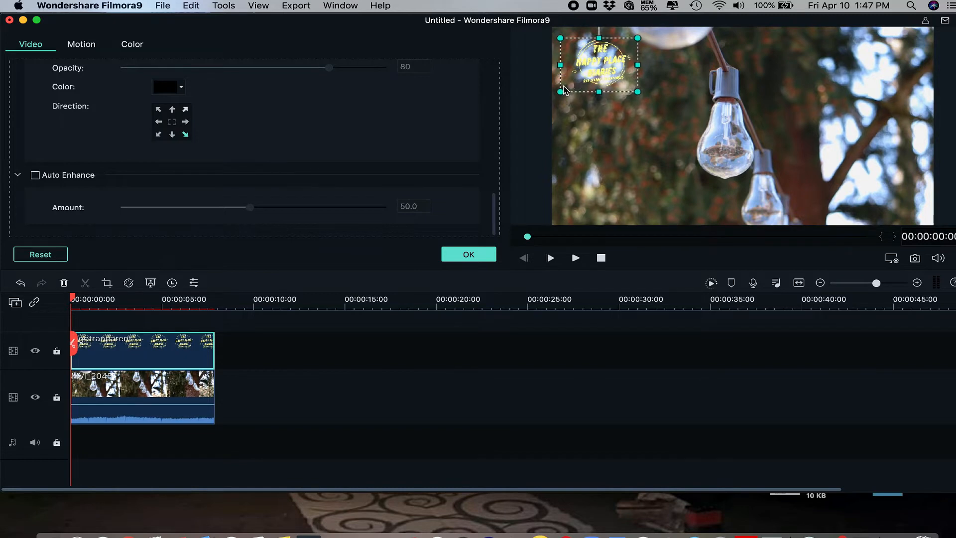
pyautogui.click(608, 126)
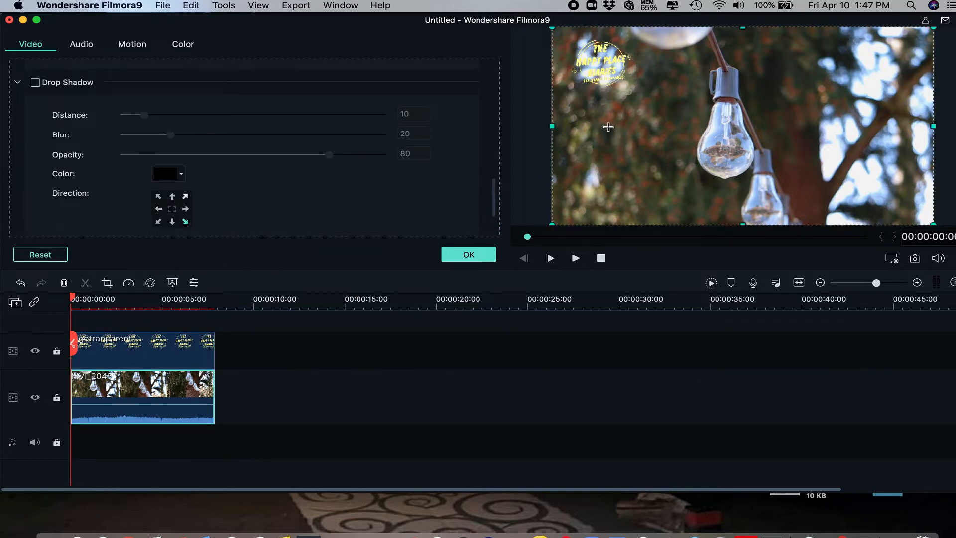
pyautogui.click(459, 257)
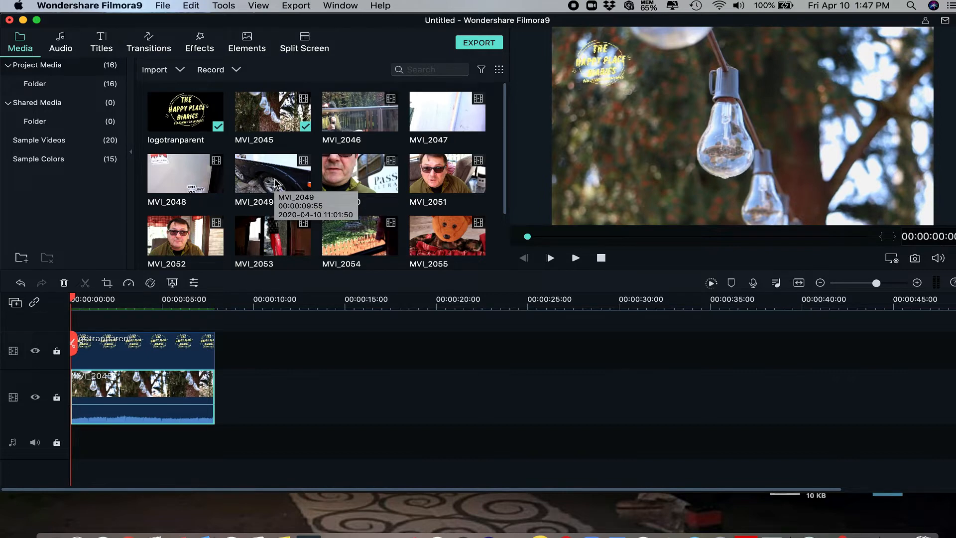
# Step: Place clip MVI_2050 on the video track at about 21 seconds and add Default Title directly after the logo clip on the upper track
pyautogui.click(360, 173)
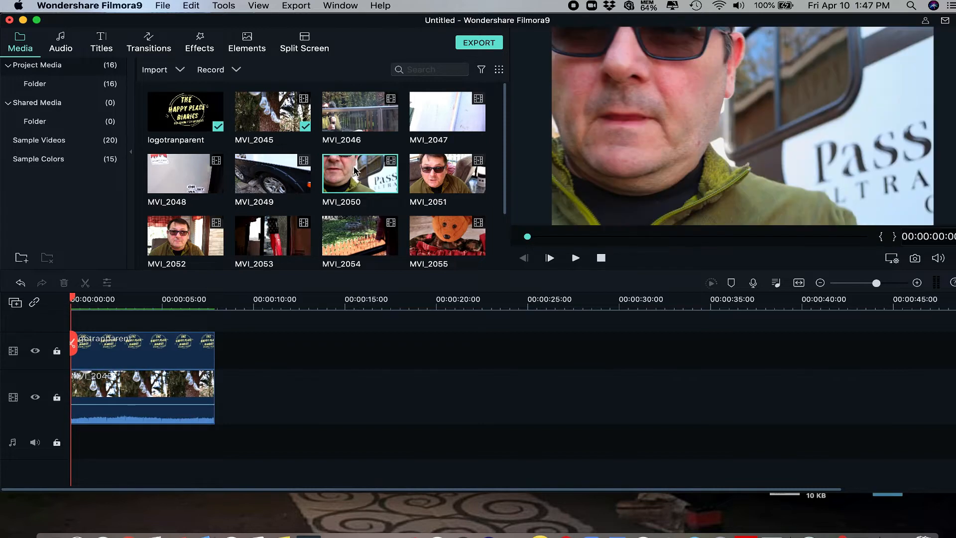
pyautogui.moveTo(360, 173); pyautogui.dragTo(468, 400)
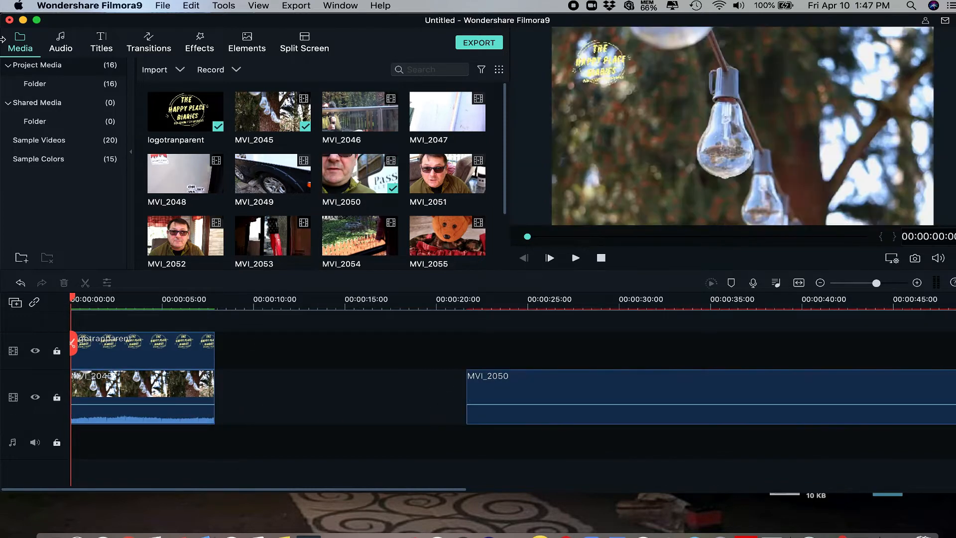
pyautogui.click(102, 47)
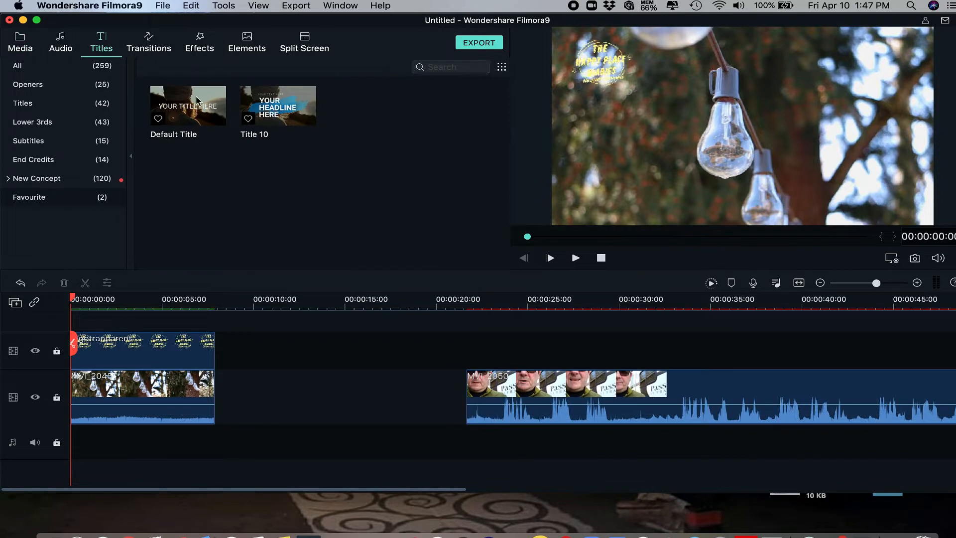
pyautogui.click(195, 99)
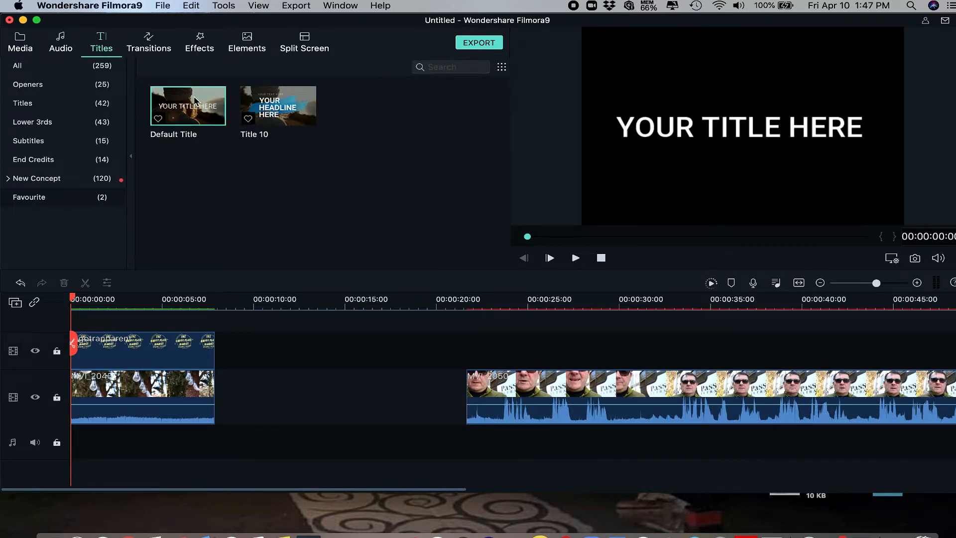
pyautogui.moveTo(194, 100); pyautogui.dragTo(219, 365)
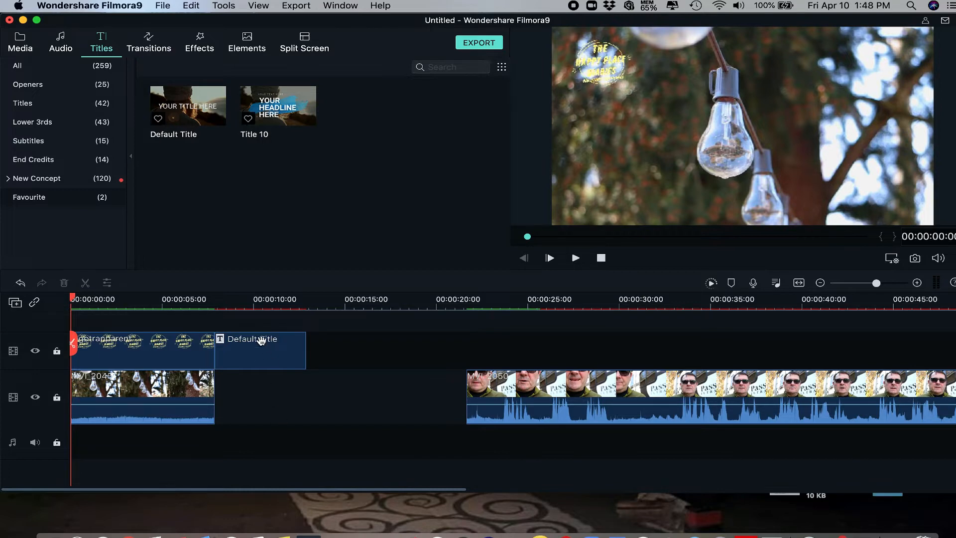
# Step: Change the Default Title text to PERSPECTIVE and move it to the upper-left part of the frame
pyautogui.click(268, 298)
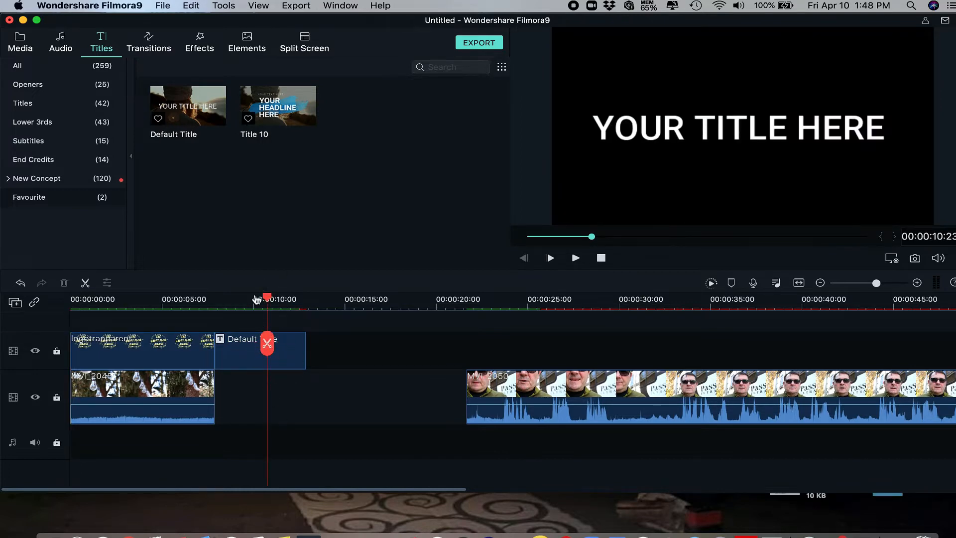
pyautogui.doubleClick(669, 134)
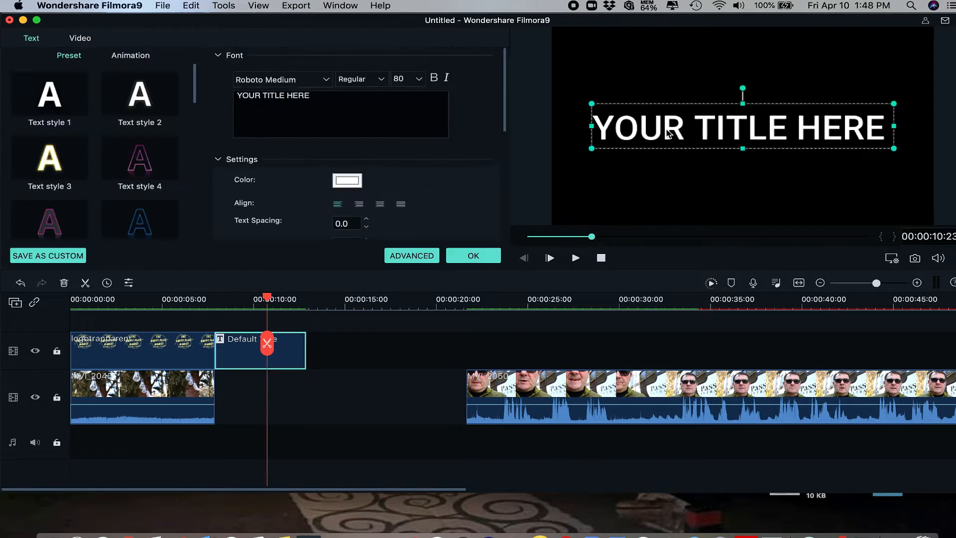
pyautogui.moveTo(315, 98); pyautogui.dragTo(215, 102)
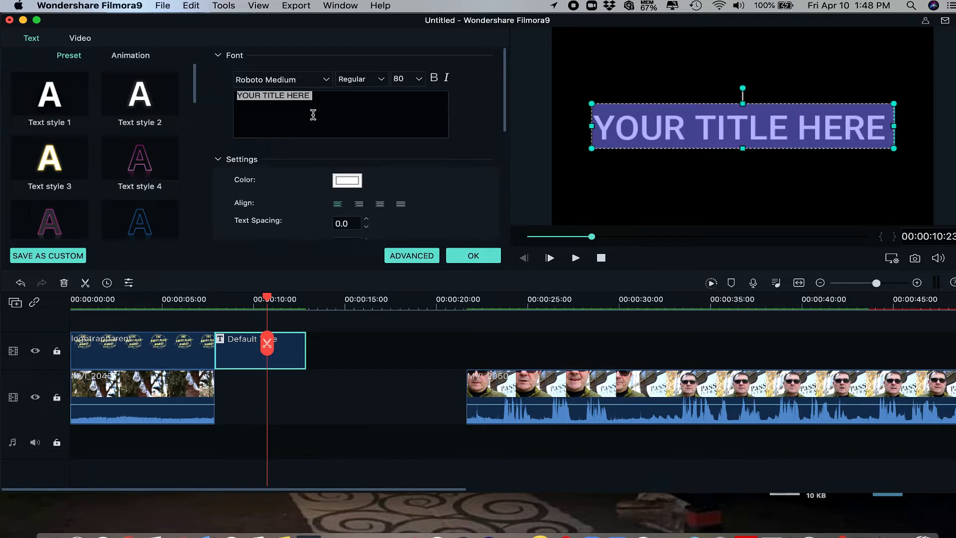
pyautogui.write('pr')
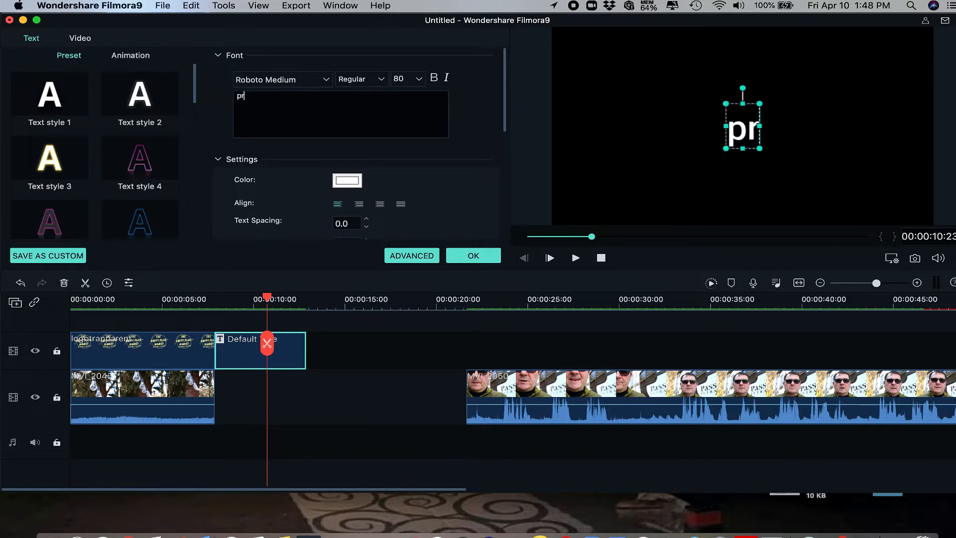
pyautogui.press('BackSpace')
pyautogui.write('e')
pyautogui.press('BackSpace')
pyautogui.press('BackSpace')
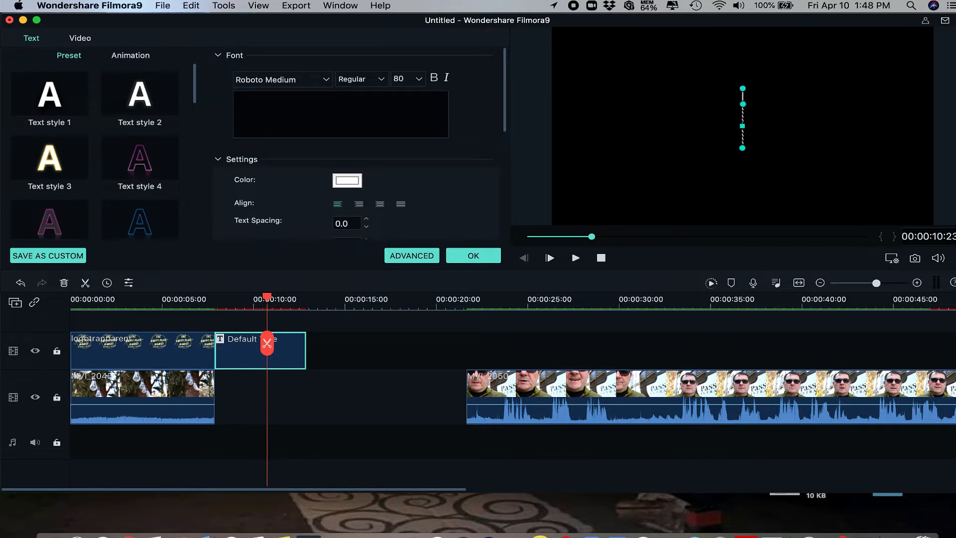
pyautogui.write('pers')
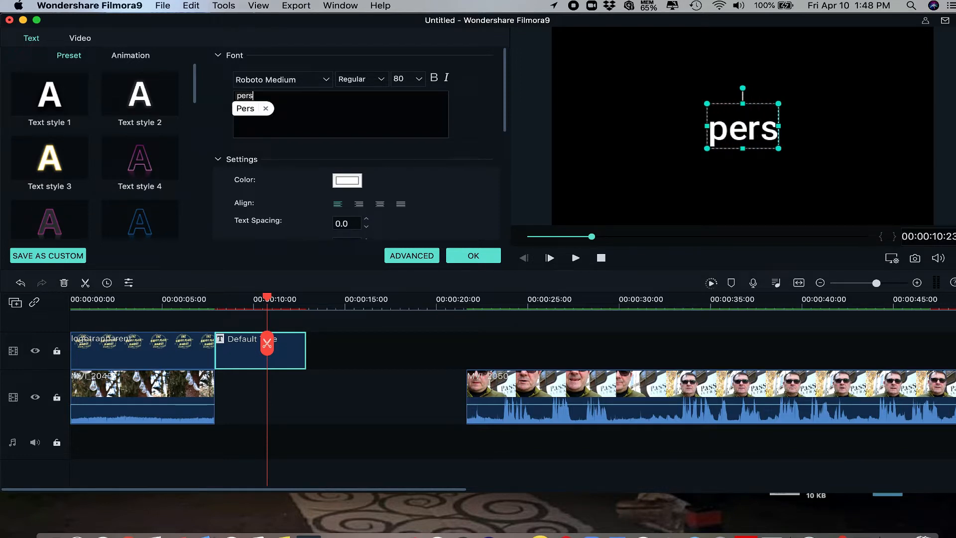
pyautogui.press('BackSpace')
pyautogui.press('BackSpace')
pyautogui.press('BackSpace')
pyautogui.press('BackSpace')
pyautogui.write('PE')
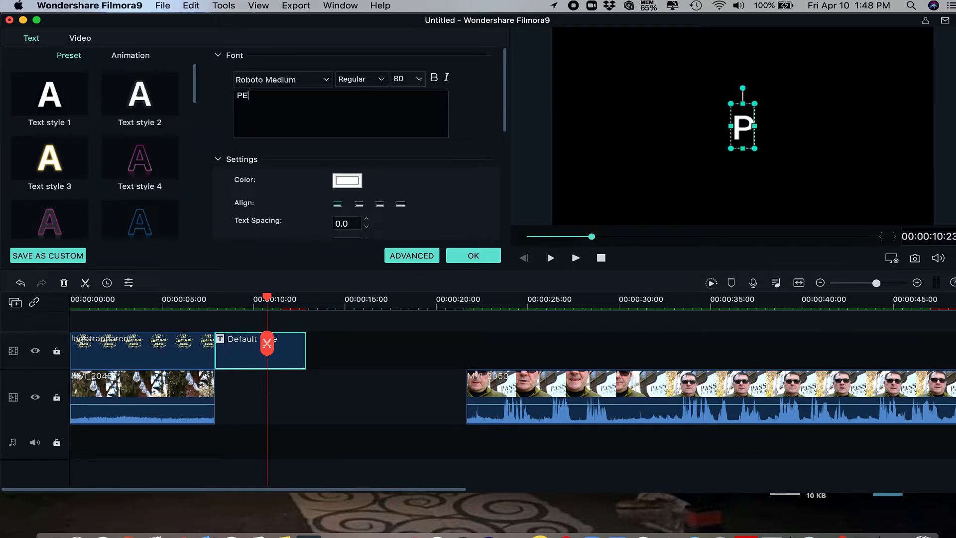
pyautogui.write('RS')
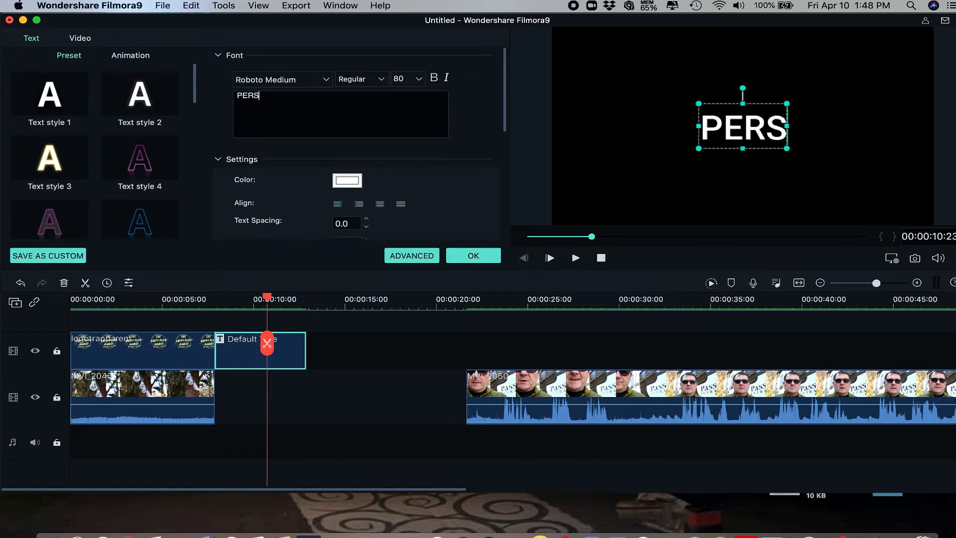
pyautogui.write('PECTIVE')
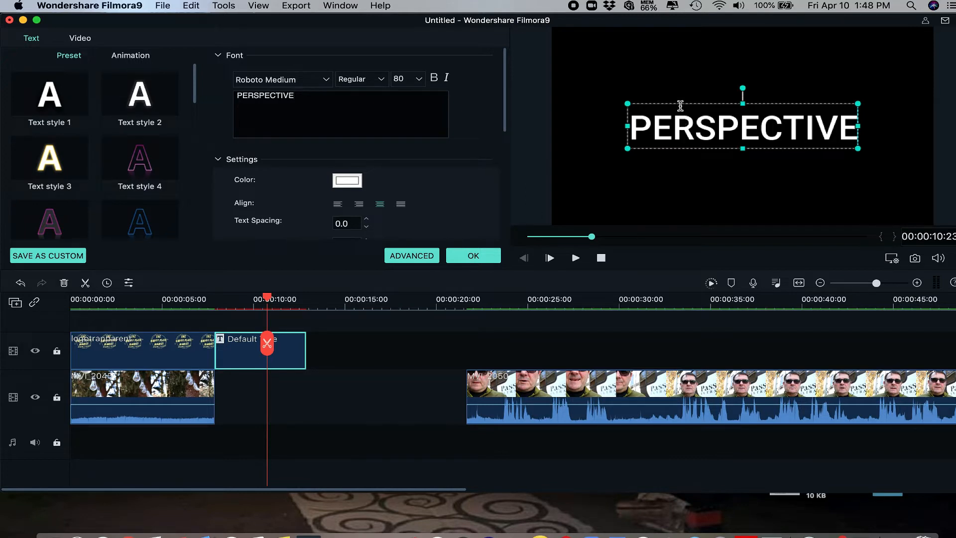
pyautogui.moveTo(675, 102); pyautogui.dragTo(618, 55)
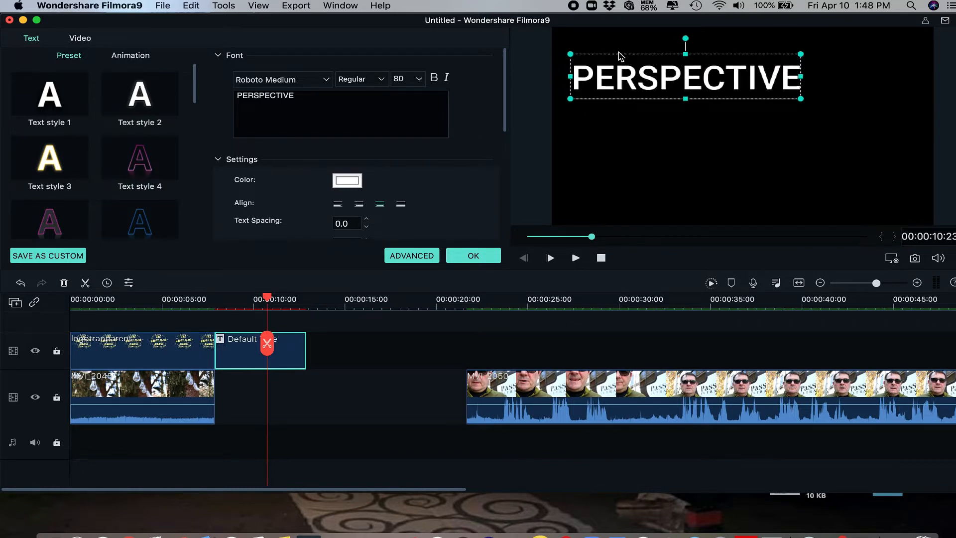
pyautogui.click(488, 258)
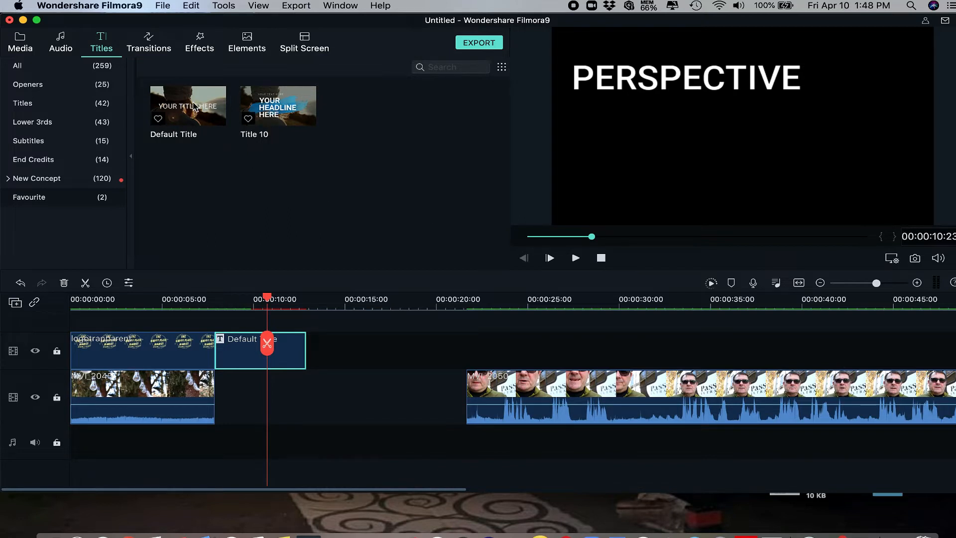
# Step: Add a second Default Title beneath the first at about 9 seconds, and shift MVI_2050 earlier to start at about 15 seconds
pyautogui.moveTo(186, 109); pyautogui.dragTo(240, 397)
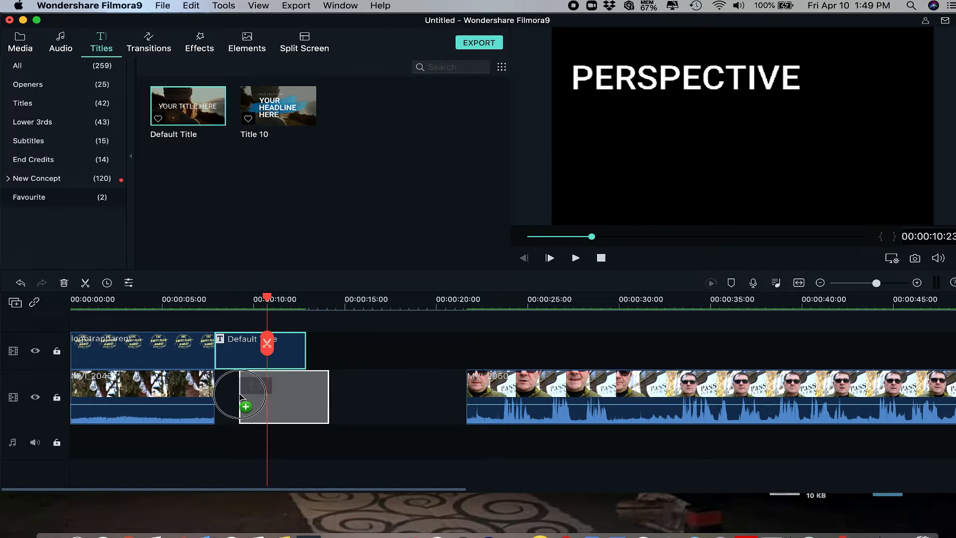
pyautogui.moveTo(239, 397); pyautogui.dragTo(249, 393)
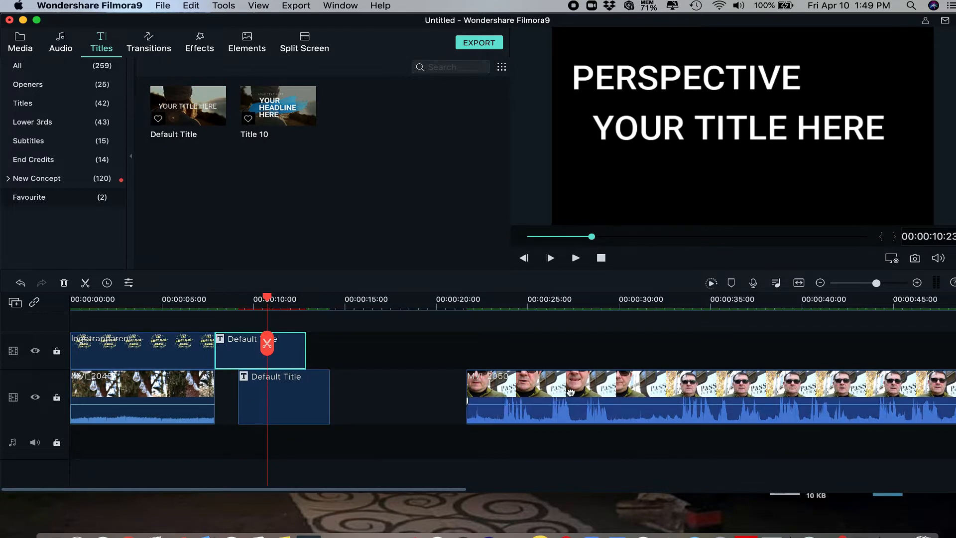
pyautogui.moveTo(581, 380); pyautogui.dragTo(455, 384)
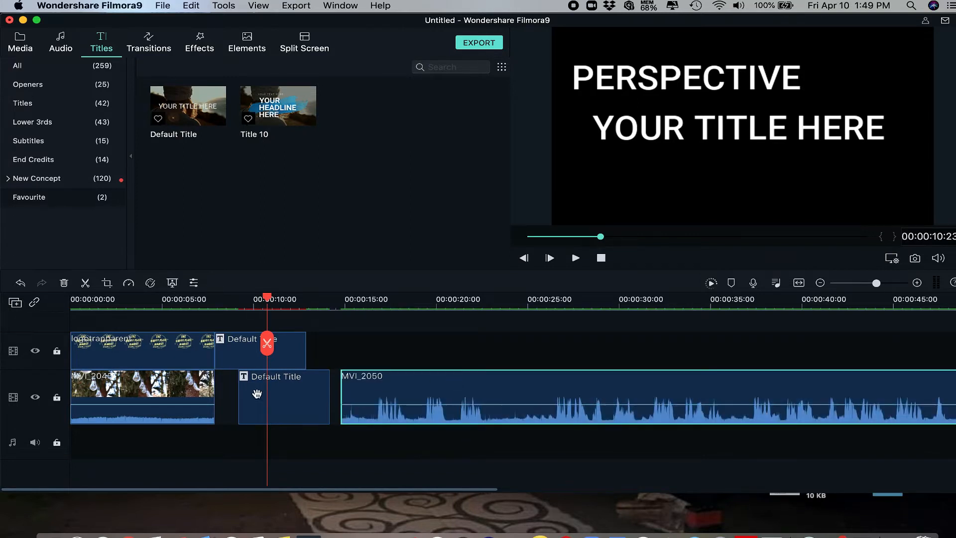
# Step: Switch to Chrome and run a web search for "perspective definition"
pyautogui.click(128, 531)
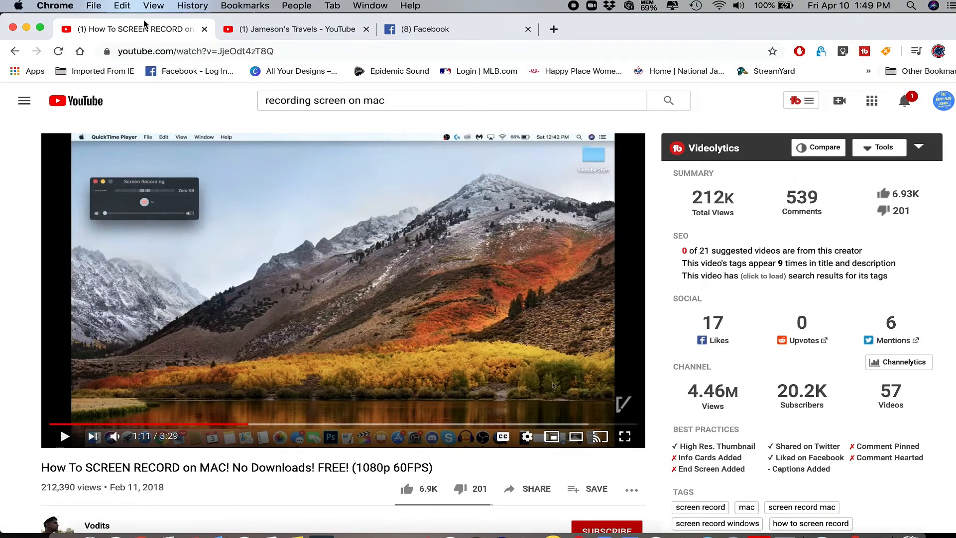
pyautogui.click(201, 52)
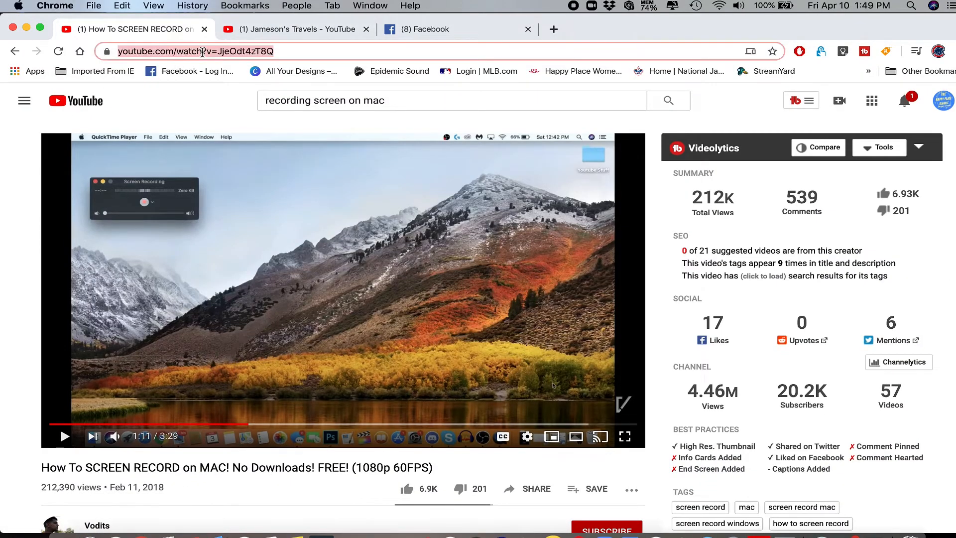
pyautogui.write('PER')
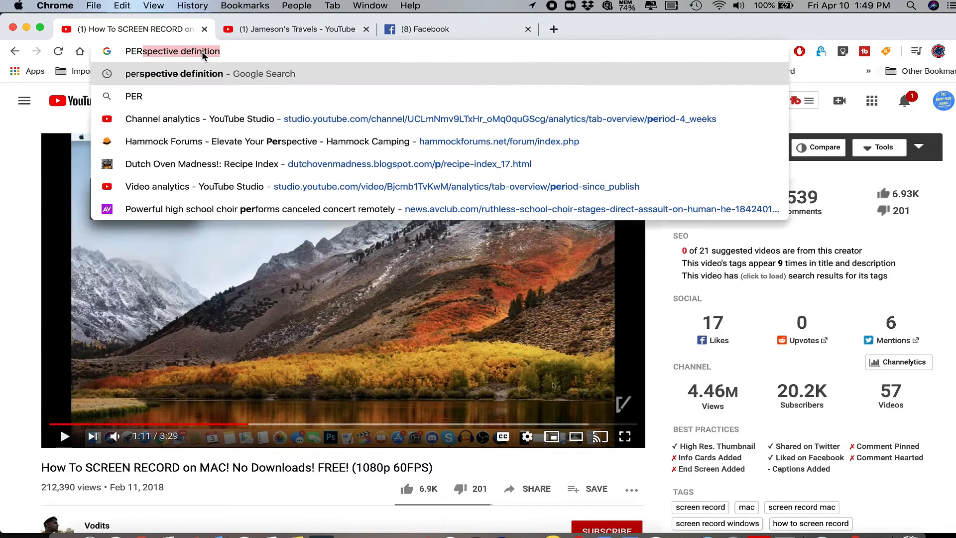
pyautogui.write('PSPE')
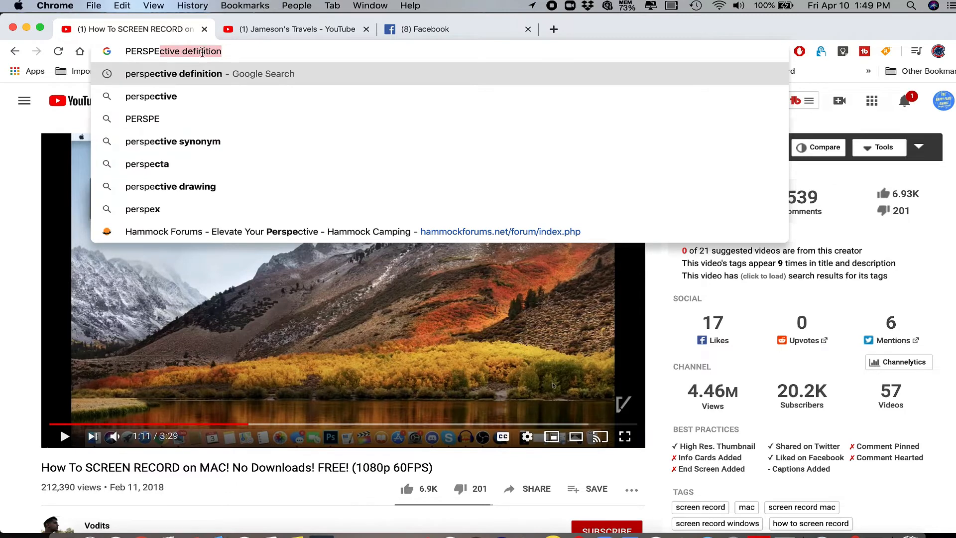
pyautogui.press('Return')
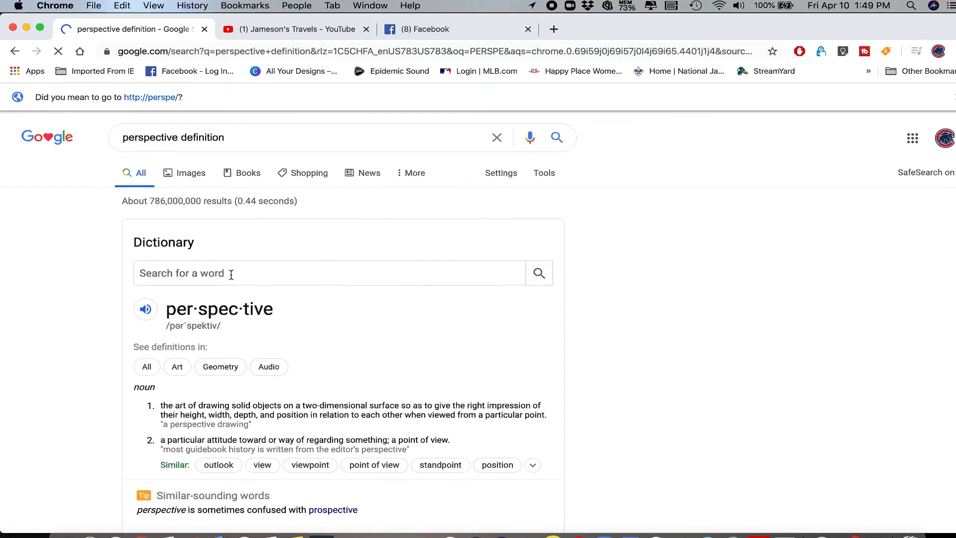
# Step: Copy the second dictionary definition of perspective, including its guidebook example sentence, and quit Chrome
pyautogui.scroll(-4, 228, 369)
pyautogui.moveTo(411, 350); pyautogui.dragTo(162, 335)
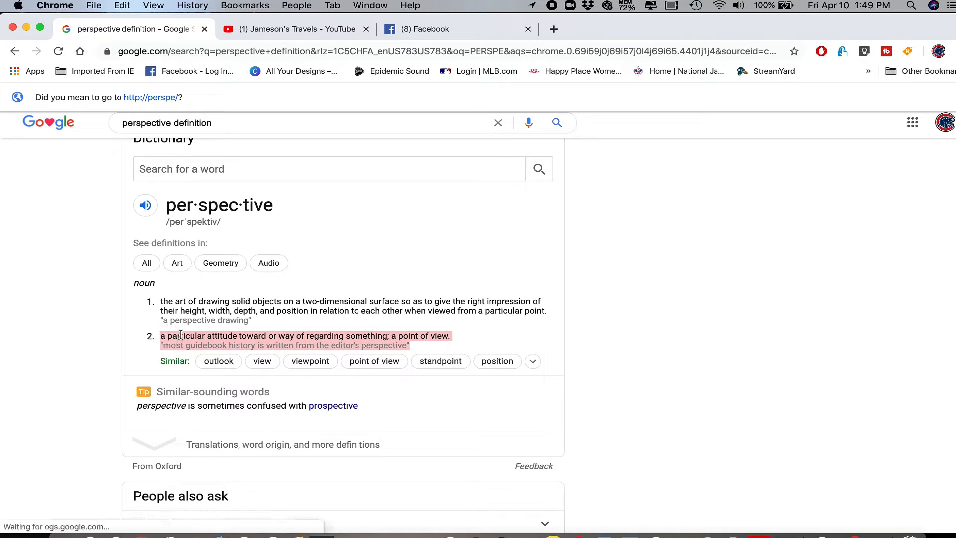
pyautogui.rightClick(179, 338)
pyautogui.click(202, 365)
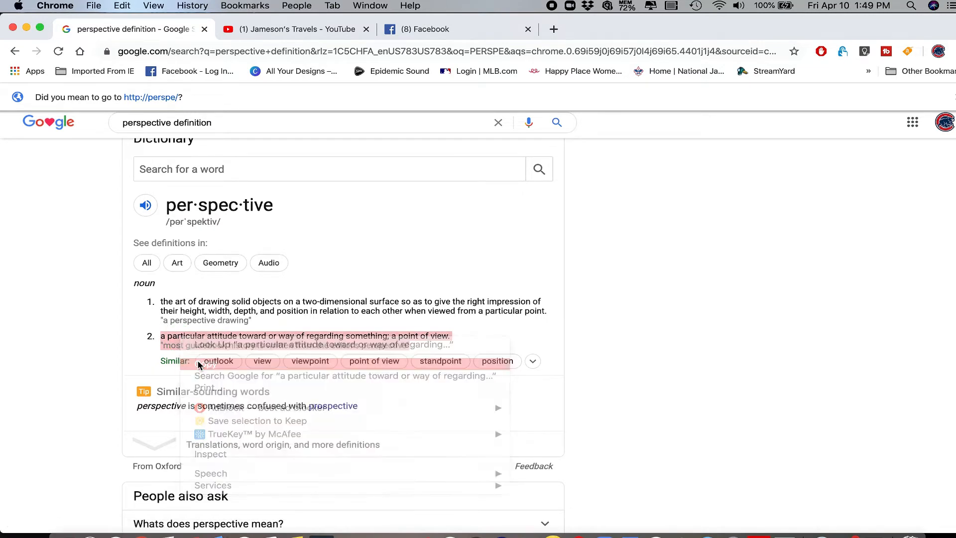
pyautogui.click(63, 7)
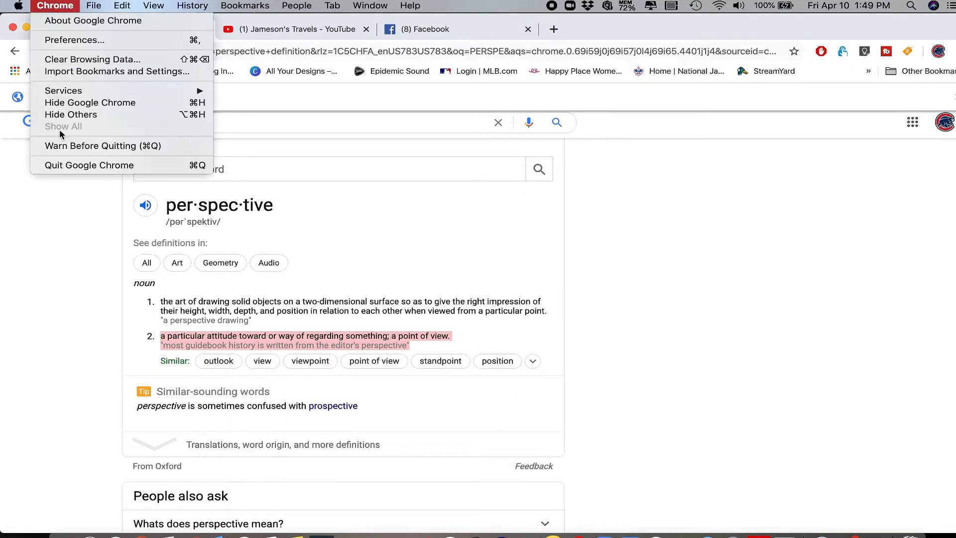
pyautogui.click(66, 166)
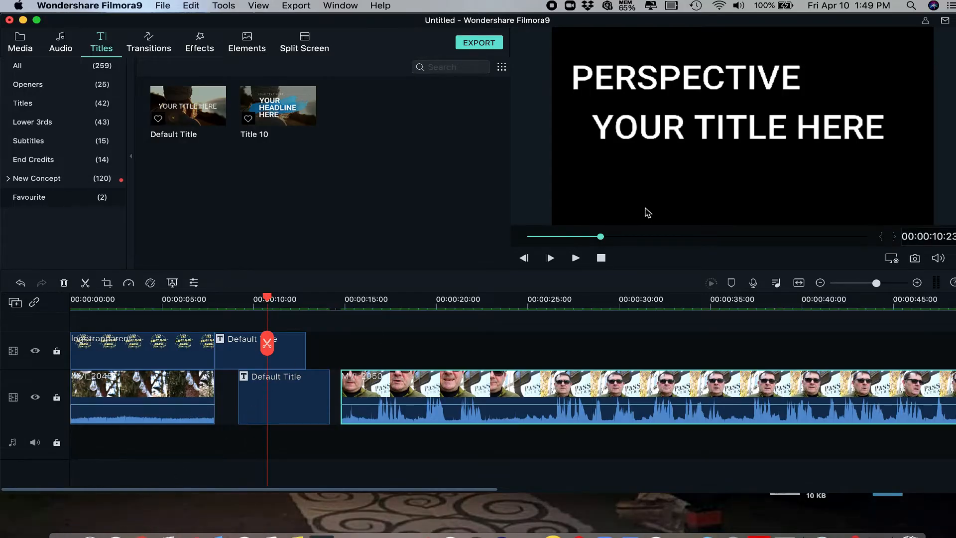
# Step: Replace the placeholder text of the lower Default Title with the copied definition and example sentence
pyautogui.doubleClick(299, 399)
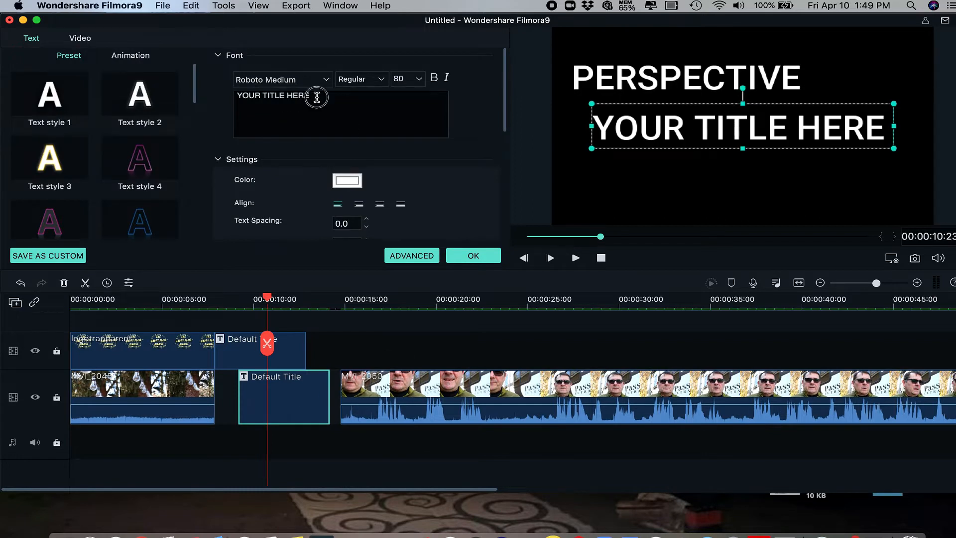
pyautogui.moveTo(314, 93); pyautogui.dragTo(243, 97)
pyautogui.rightClick(242, 98)
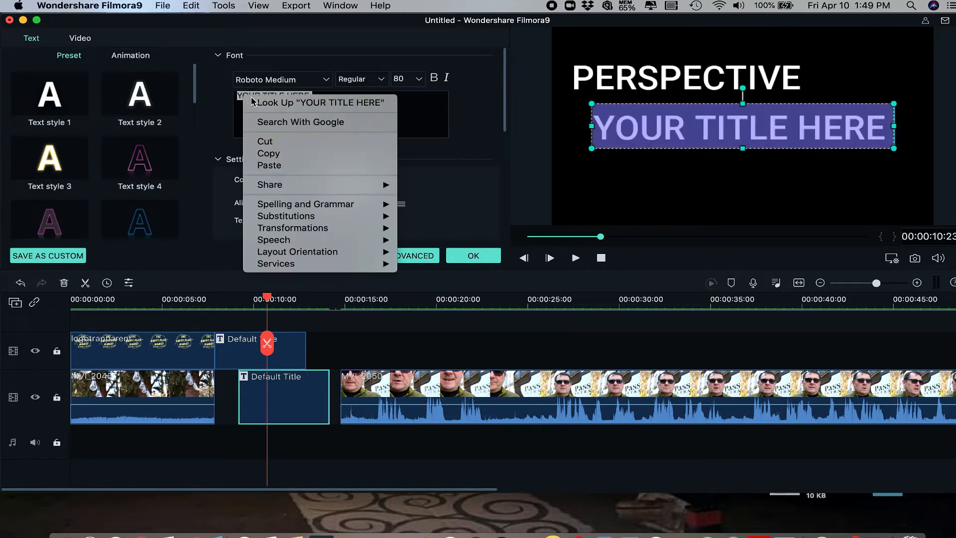
pyautogui.click(269, 164)
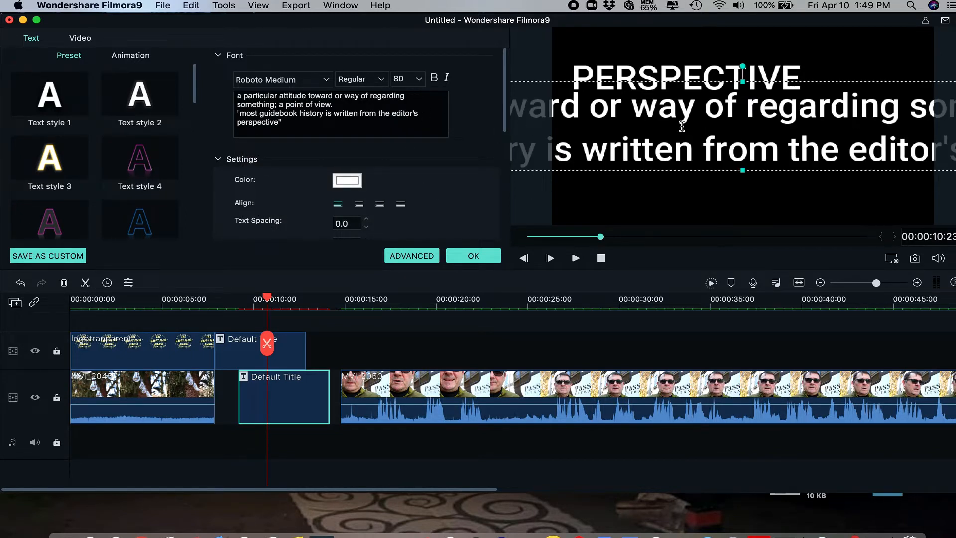
# Step: Set the definition title's font size to 60 and apply it
pyautogui.click(421, 81)
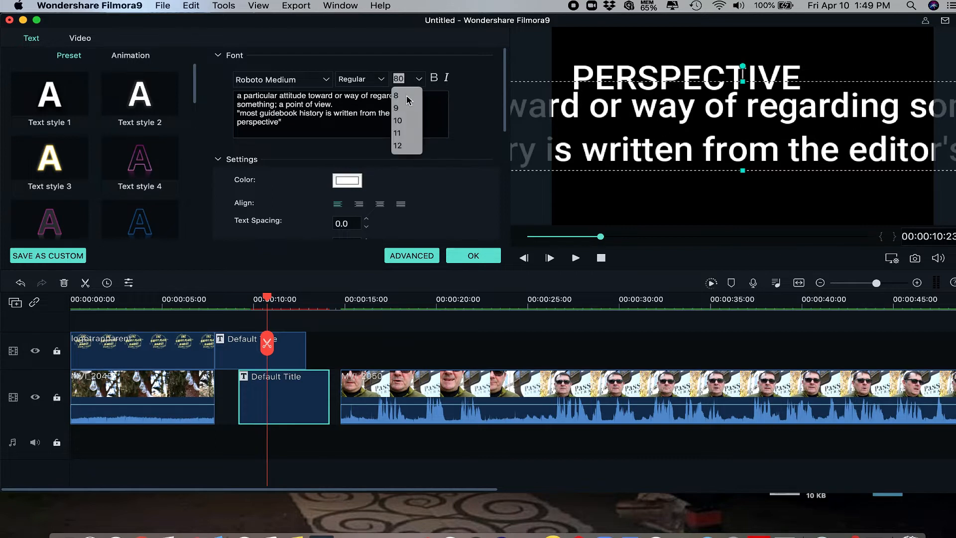
pyautogui.write('60')
pyautogui.click(471, 257)
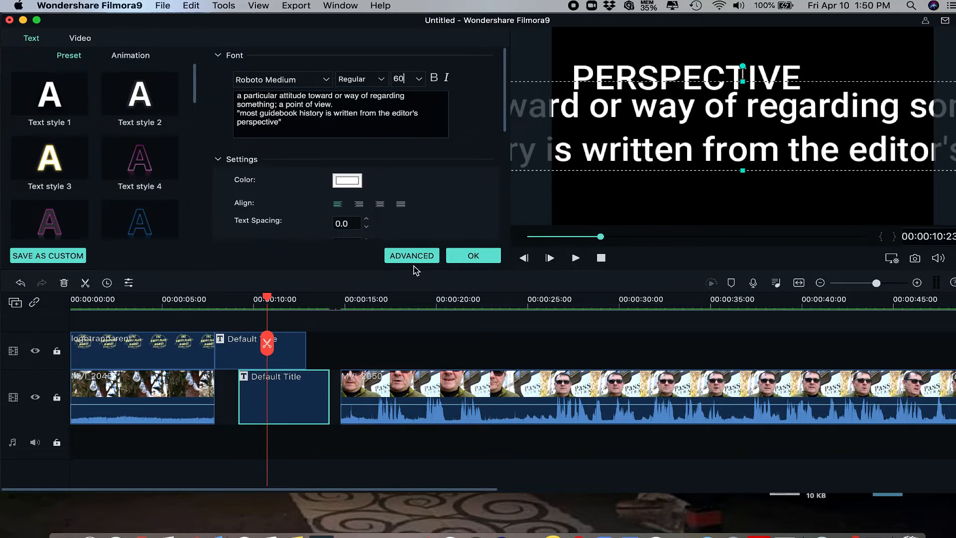
pyautogui.click(473, 255)
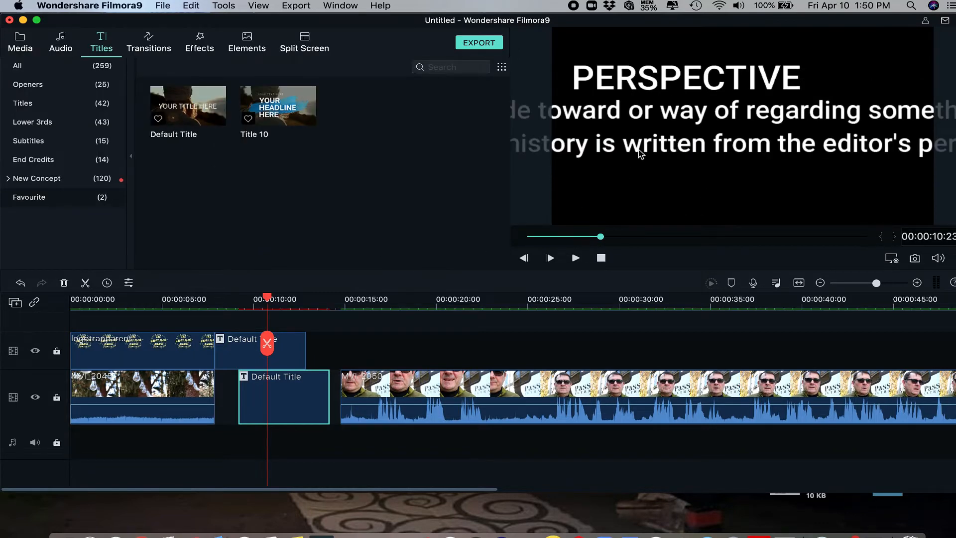
# Step: Move and shrink the definition text beneath PERSPECTIVE, and insert a line break after "way of"
pyautogui.doubleClick(640, 150)
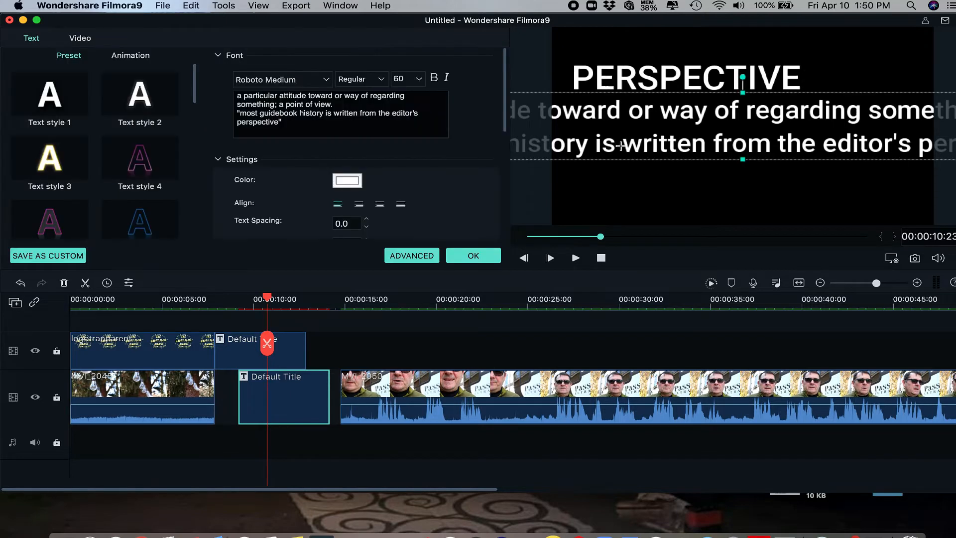
pyautogui.moveTo(621, 145); pyautogui.dragTo(838, 130)
pyautogui.moveTo(745, 125); pyautogui.dragTo(791, 165)
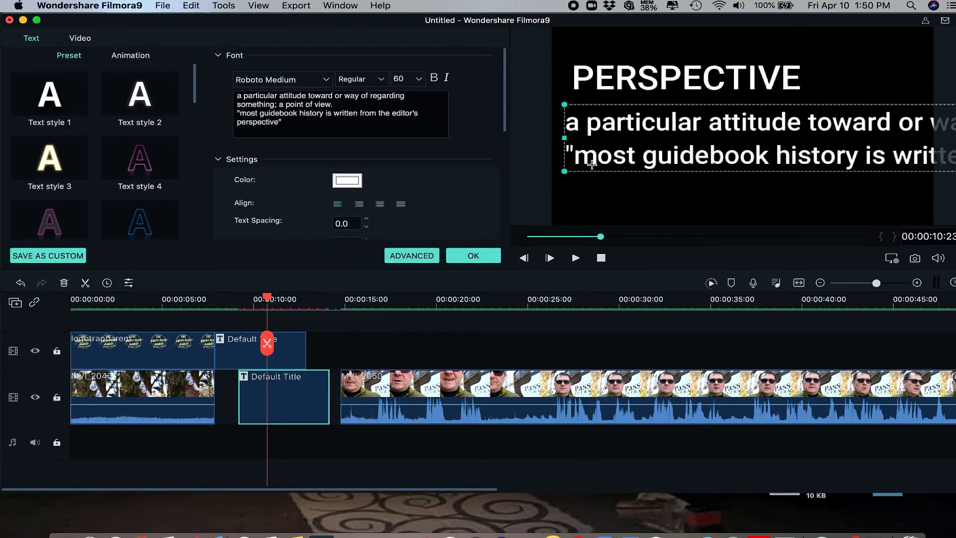
pyautogui.moveTo(567, 172); pyautogui.dragTo(618, 144)
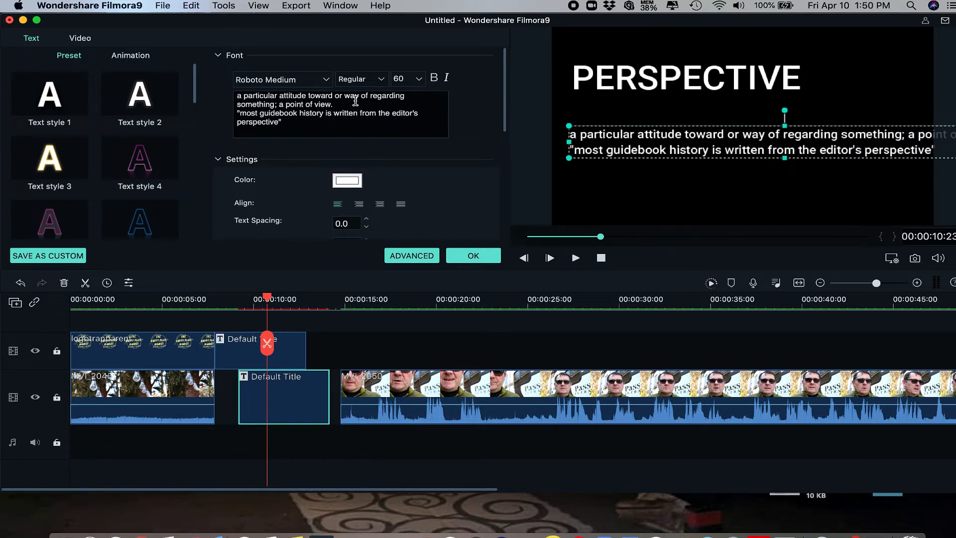
pyautogui.click(370, 96)
pyautogui.press('Return')
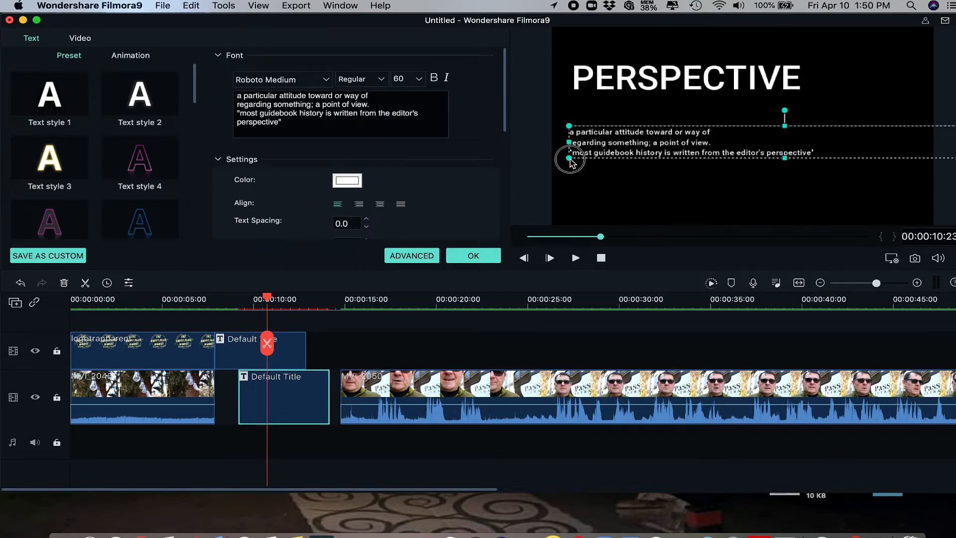
# Step: Enlarge the definition text box and try to reposition it so the text fits within the frame
pyautogui.moveTo(568, 158); pyautogui.dragTo(950, 151)
pyautogui.moveTo(845, 143); pyautogui.dragTo(955, 142)
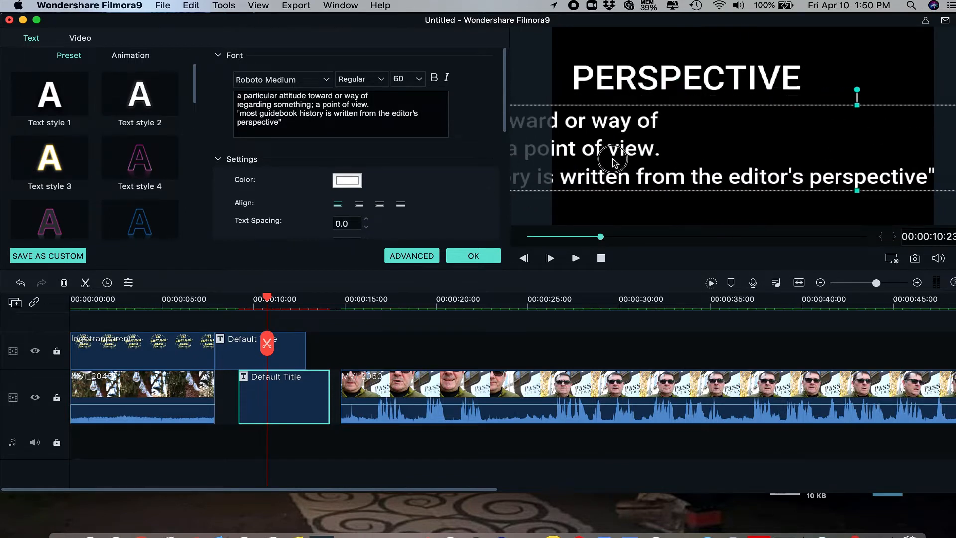
pyautogui.moveTo(528, 160); pyautogui.dragTo(899, 155)
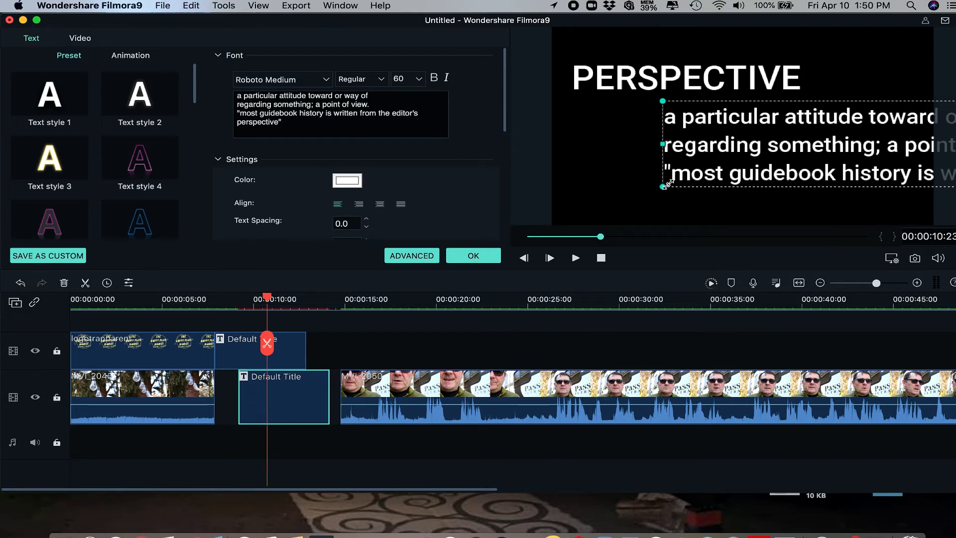
pyautogui.moveTo(663, 190); pyautogui.dragTo(524, 160)
pyautogui.moveTo(641, 162); pyautogui.dragTo(351, 161)
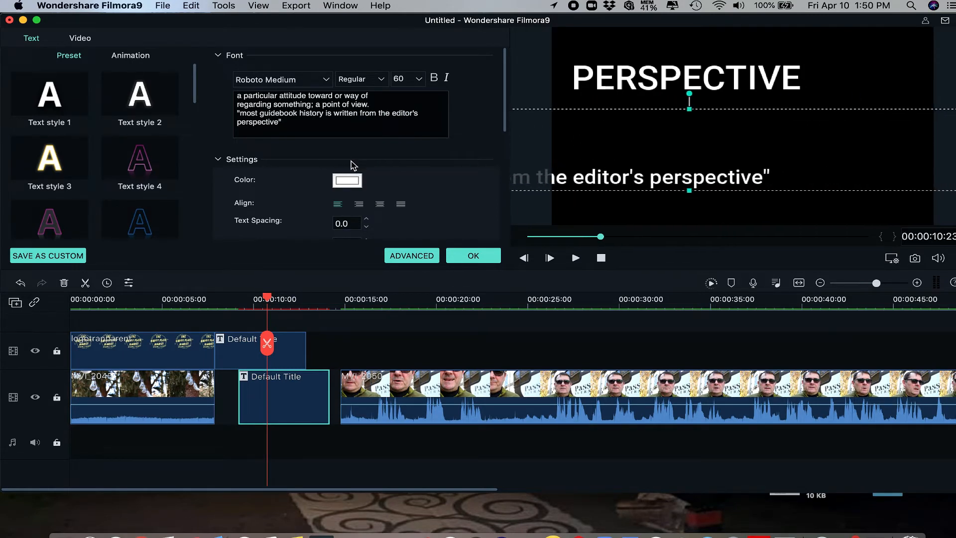
pyautogui.moveTo(805, 181); pyautogui.dragTo(495, 179)
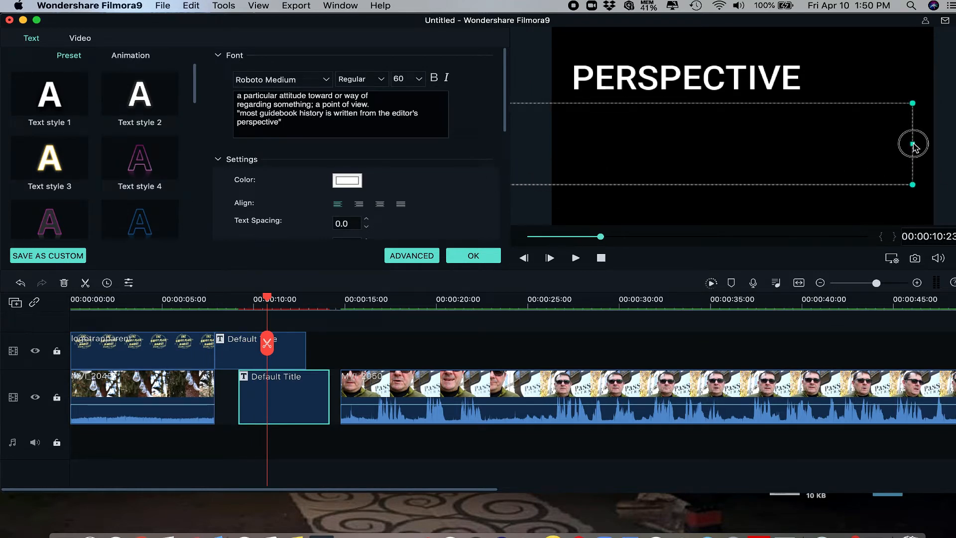
pyautogui.moveTo(911, 143); pyautogui.dragTo(866, 148)
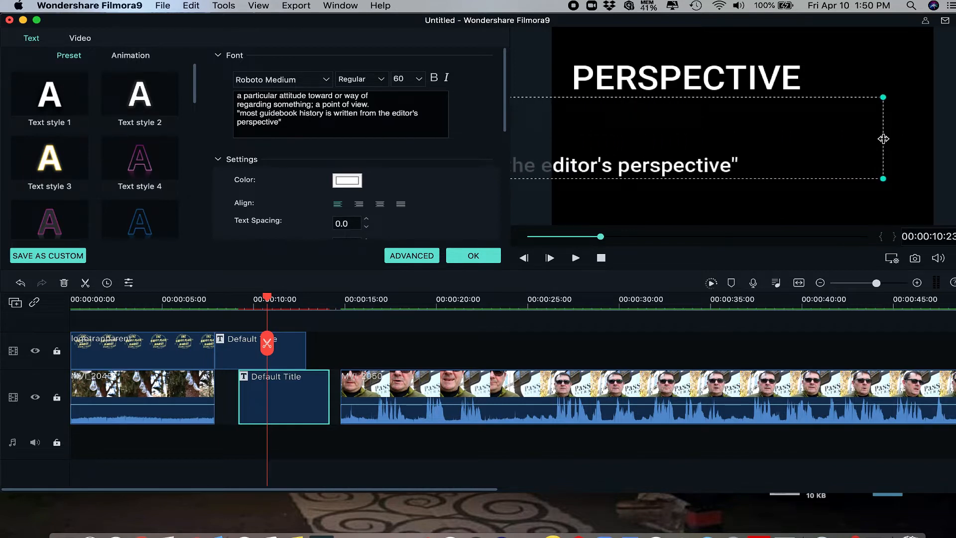
pyautogui.moveTo(881, 135); pyautogui.dragTo(935, 122)
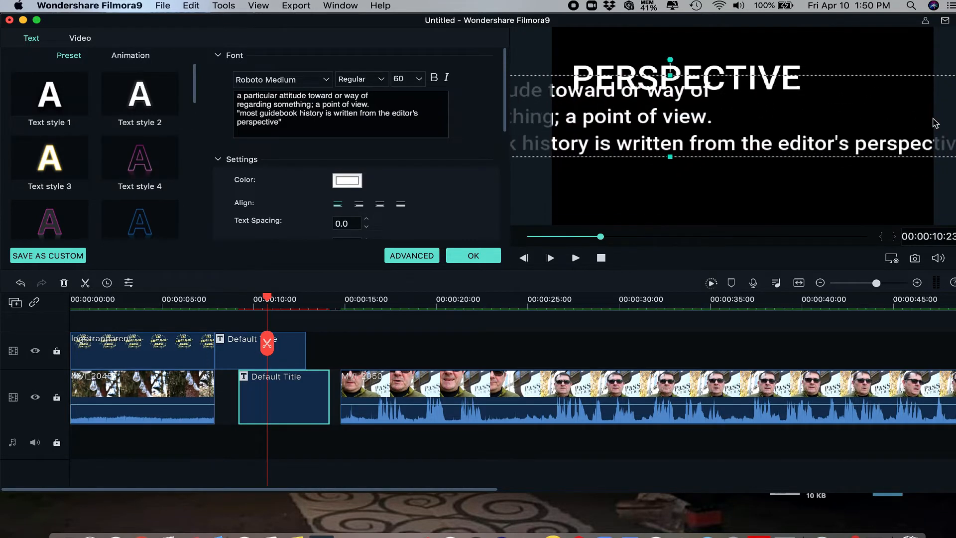
# Step: Break the example sentence after "written" and move the whole definition block into the frame beneath PERSPECTIVE
pyautogui.click(359, 113)
pyautogui.press('Return')
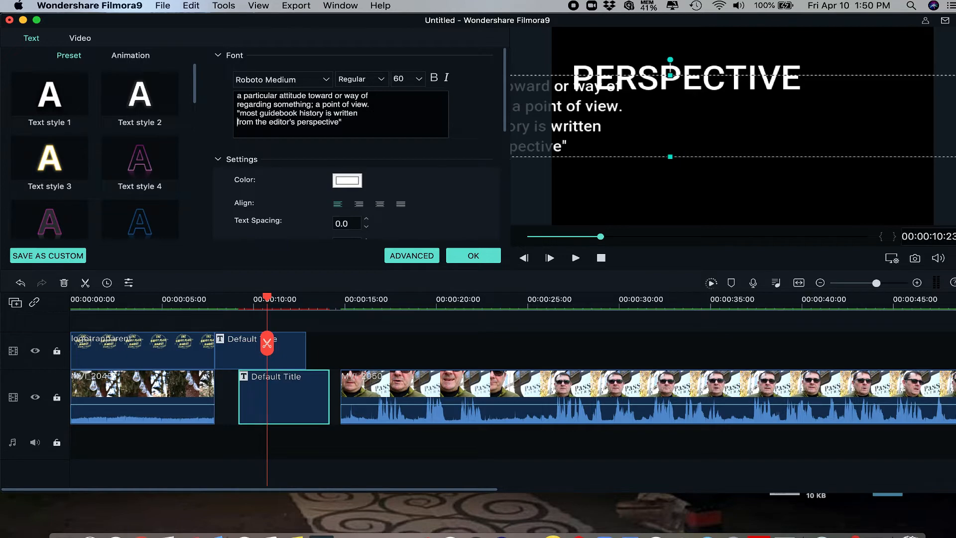
pyautogui.click(653, 143)
pyautogui.moveTo(653, 144); pyautogui.dragTo(499, 156)
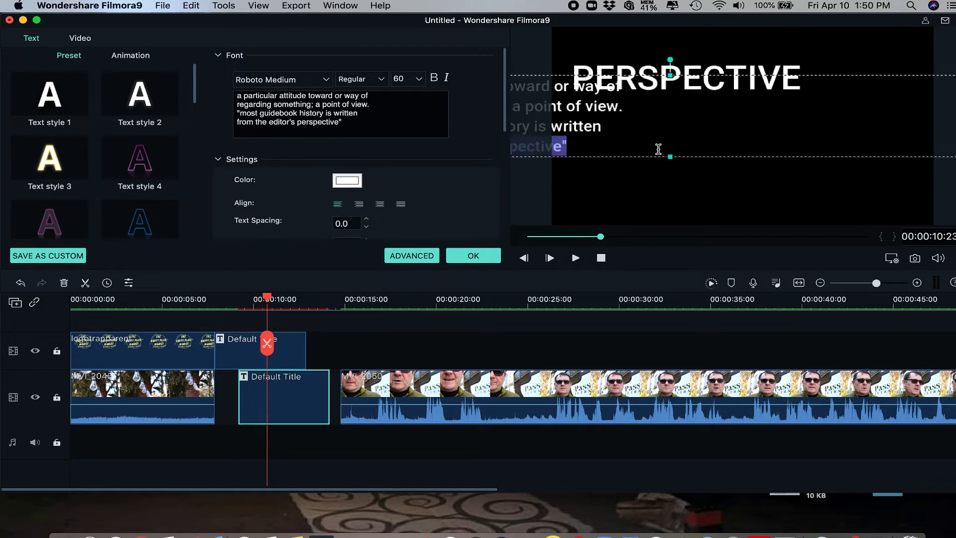
pyautogui.click(703, 158)
pyautogui.moveTo(705, 154); pyautogui.dragTo(404, 164)
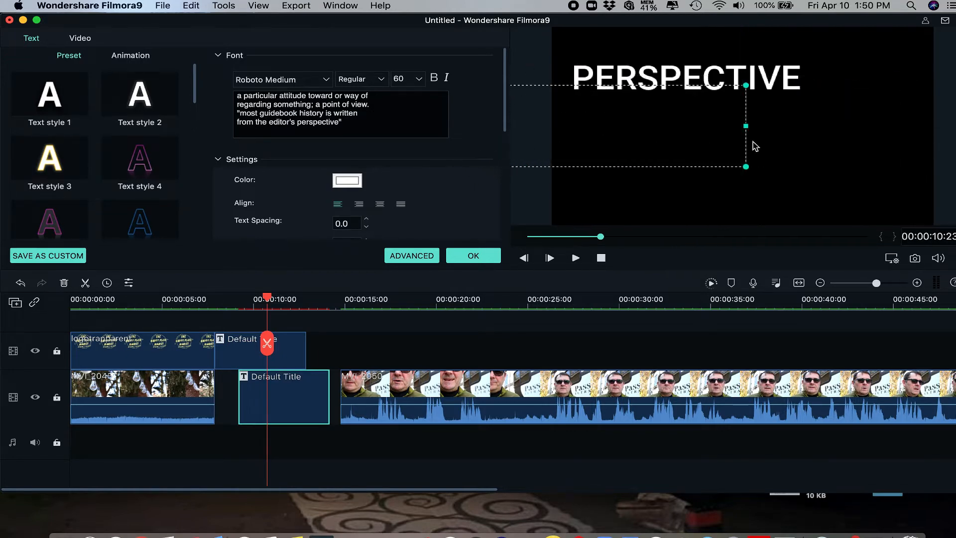
pyautogui.moveTo(745, 126); pyautogui.dragTo(914, 162)
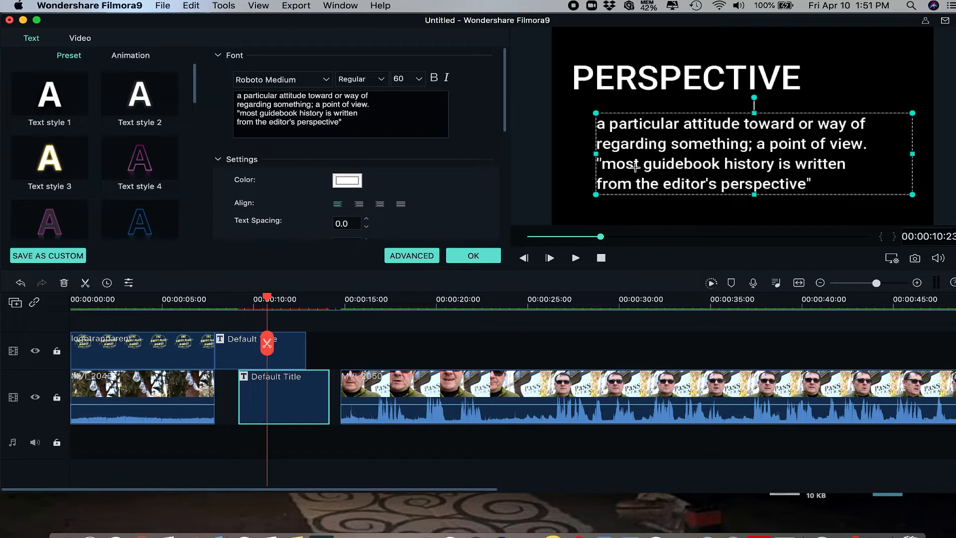
# Step: Set the definition text's font size to 55 and apply it
pyautogui.click(420, 79)
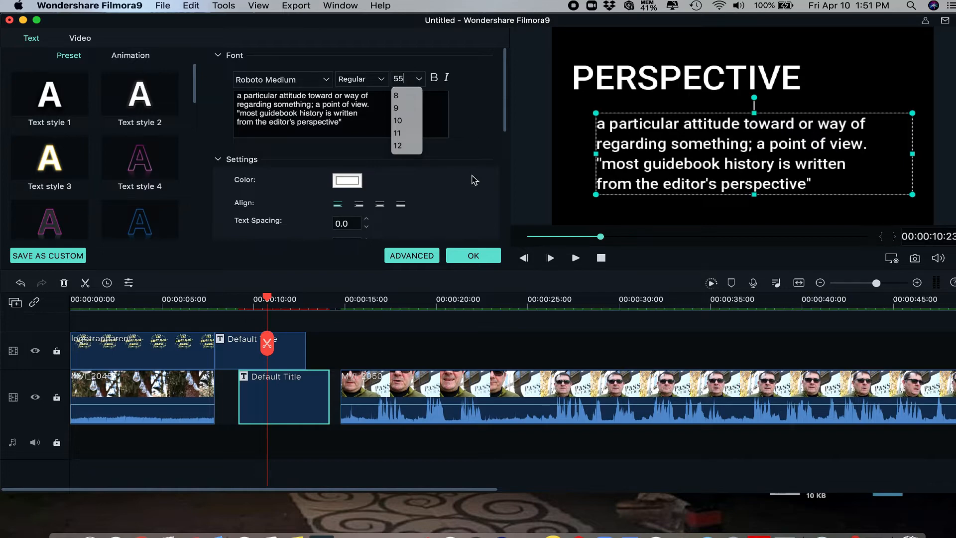
pyautogui.click(475, 257)
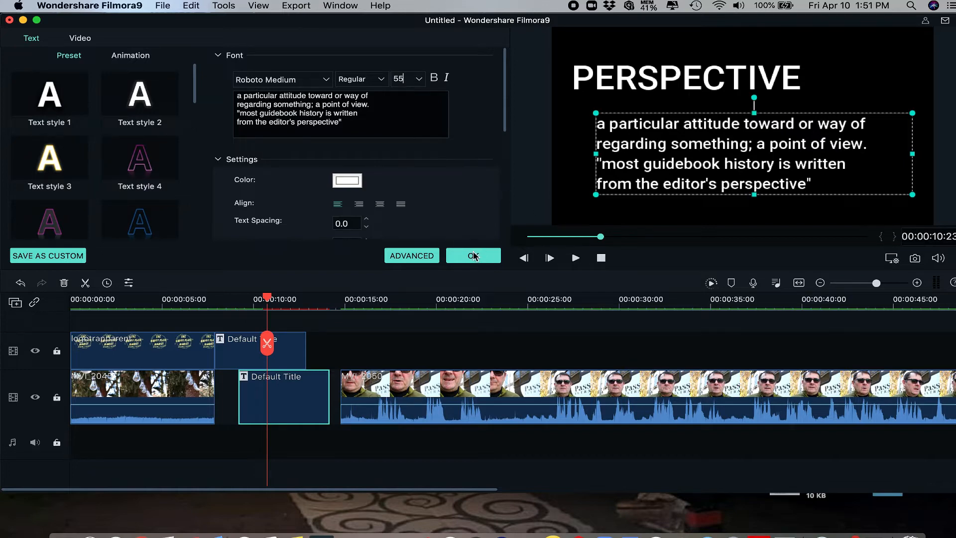
pyautogui.click(472, 257)
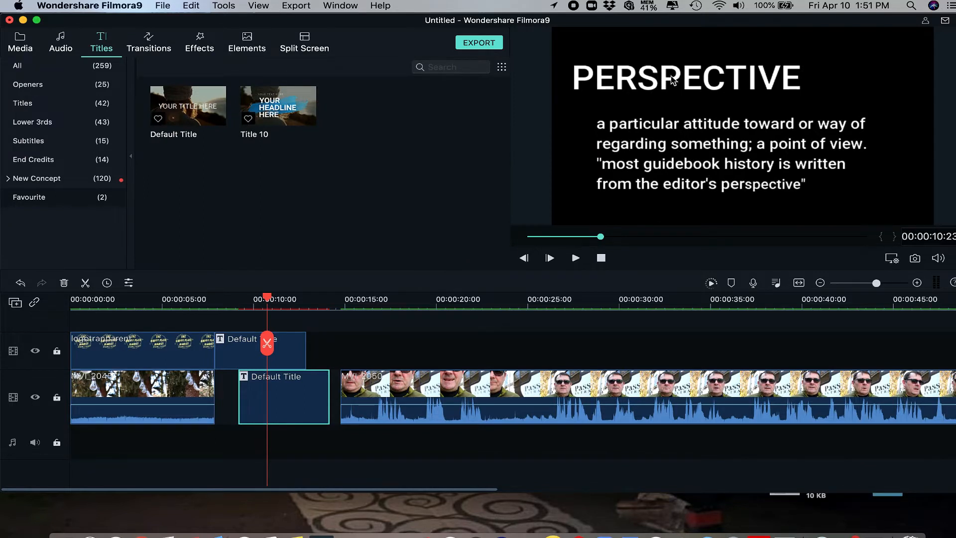
# Step: Shift the definition block slightly right and up, and delete the quoted guidebook example from its text
pyautogui.doubleClick(694, 155)
pyautogui.moveTo(694, 154); pyautogui.dragTo(725, 147)
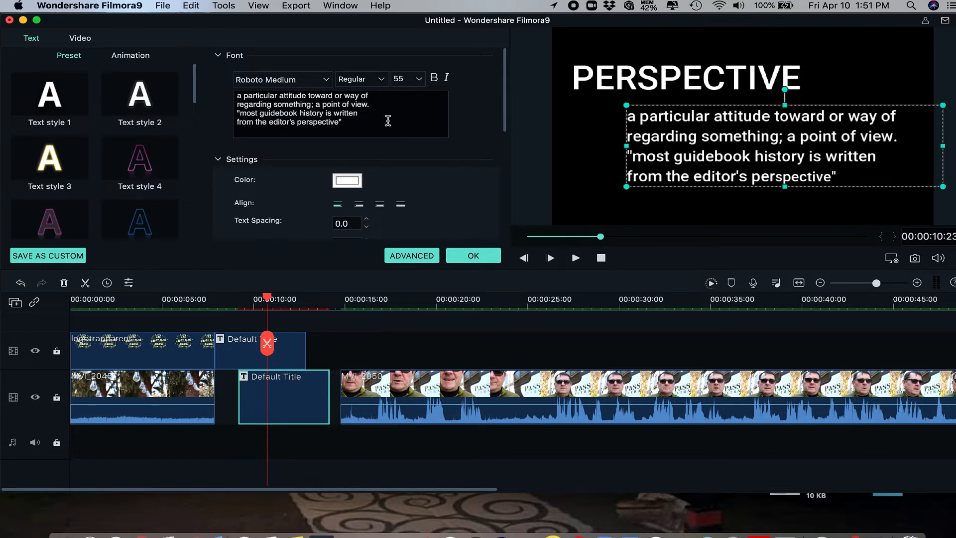
pyautogui.moveTo(340, 126); pyautogui.dragTo(236, 115)
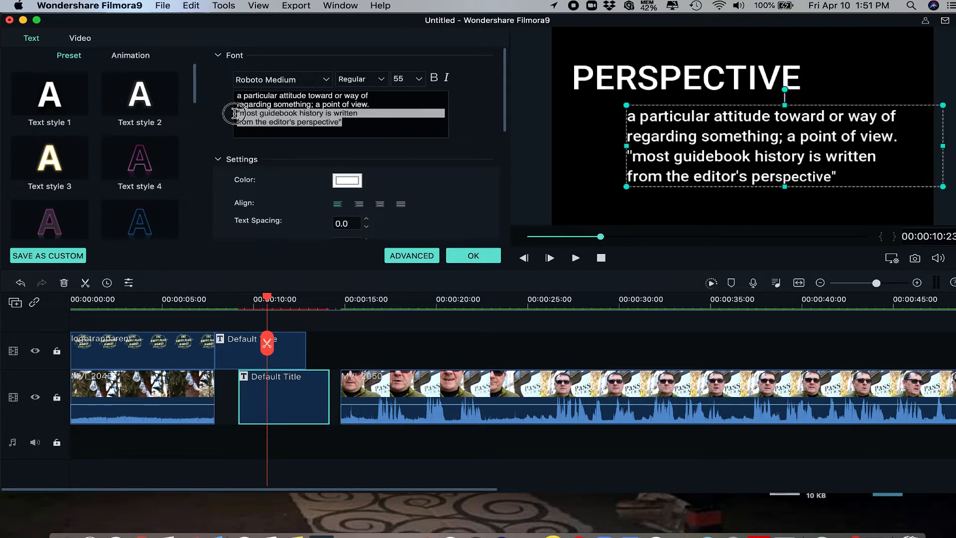
pyautogui.press('BackSpace')
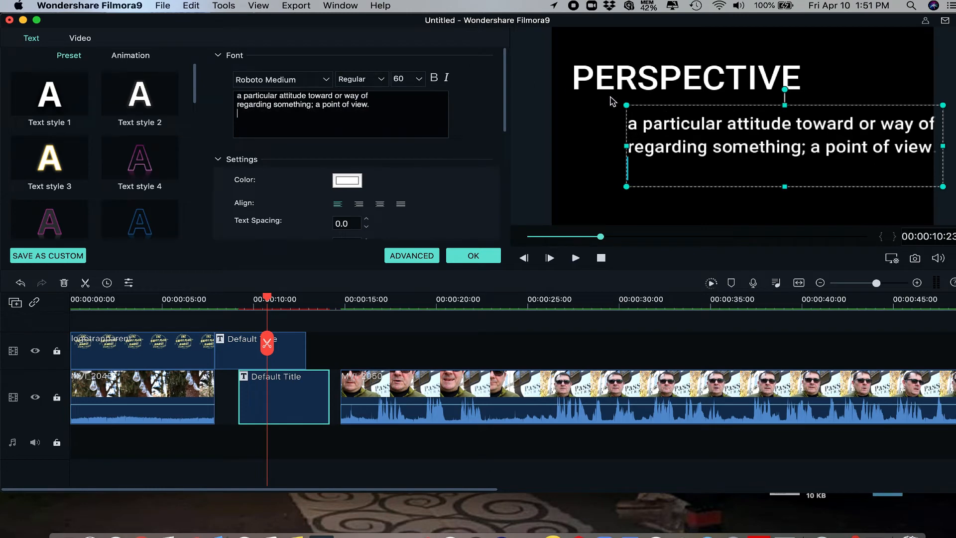
# Step: Shift the definition block down and slightly left, and move the MVI_2050 clip against the end of the definition title
pyautogui.moveTo(662, 105); pyautogui.dragTo(639, 123)
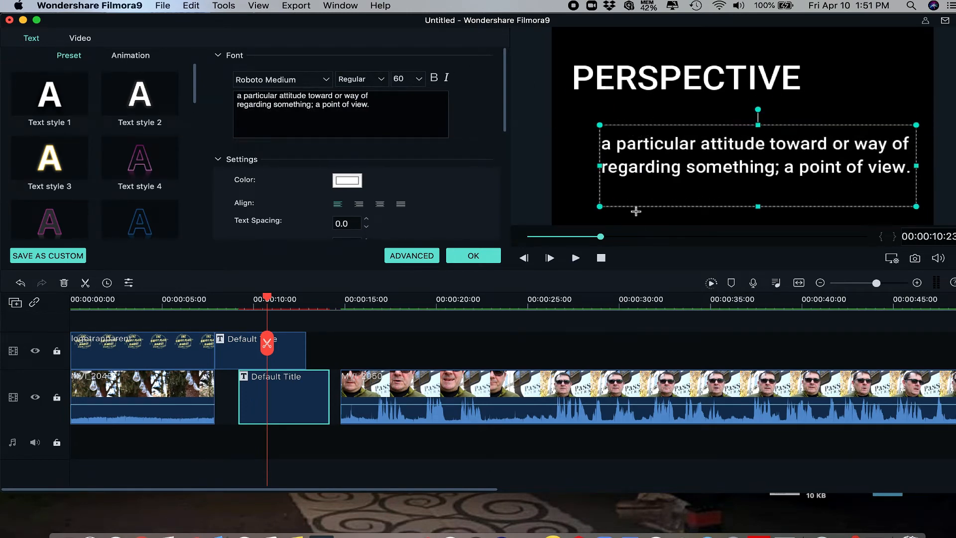
pyautogui.doubleClick(388, 382)
pyautogui.moveTo(388, 382); pyautogui.dragTo(378, 382)
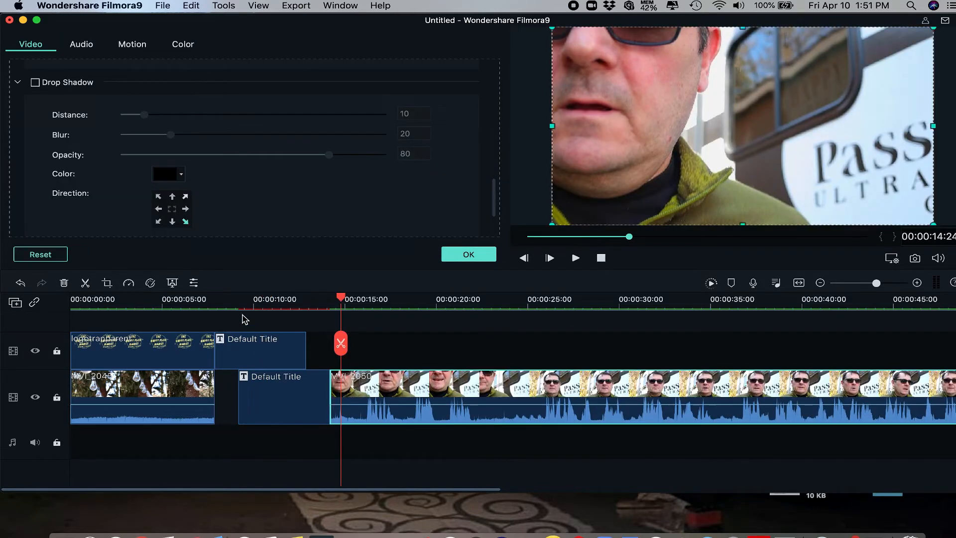
pyautogui.click(466, 255)
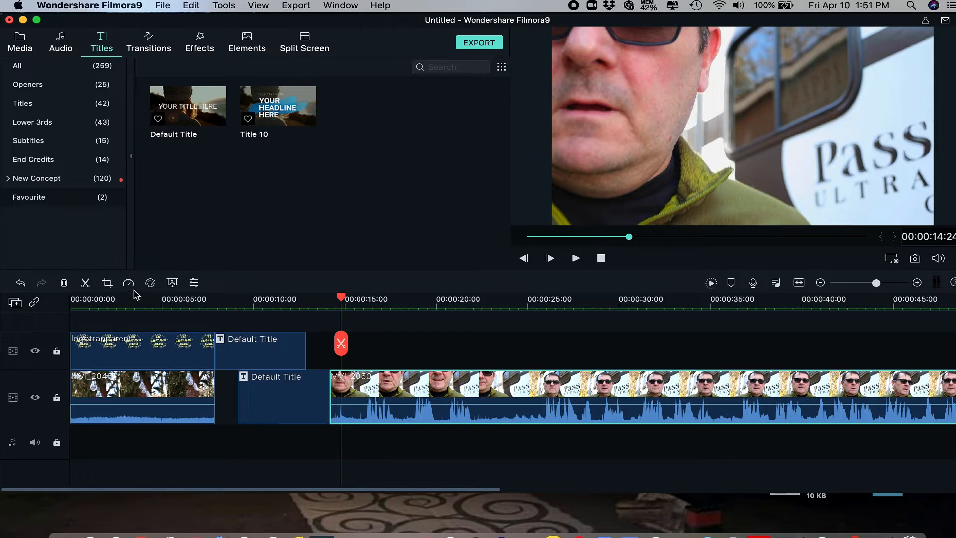
pyautogui.click(575, 257)
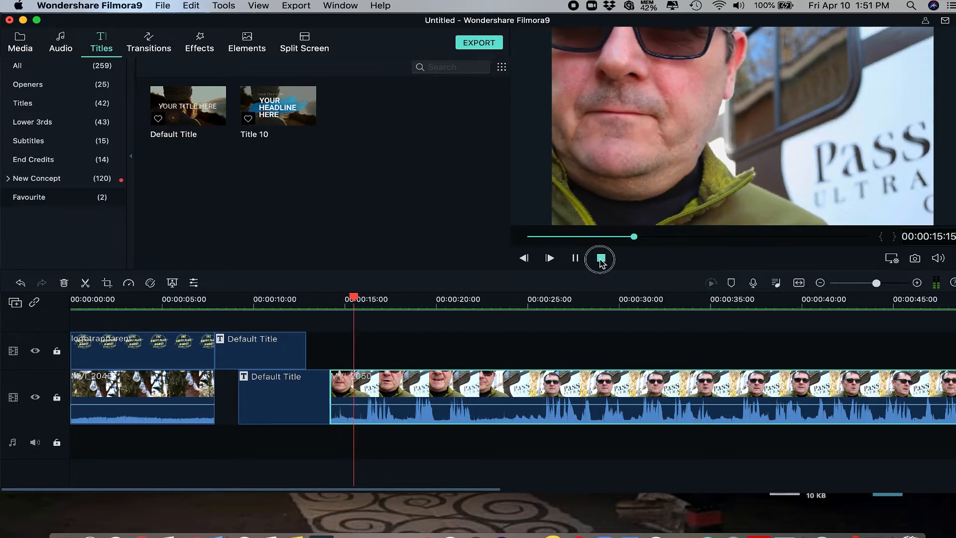
pyautogui.click(601, 257)
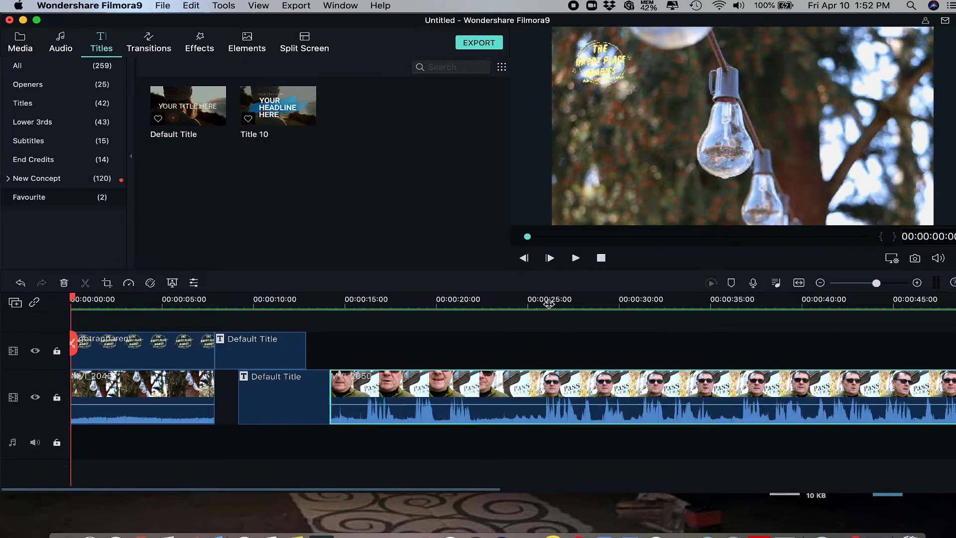
# Step: Try a Dissolve transition between the logo overlay and the PERSPECTIVE title, and play the sequence from the start
pyautogui.click(150, 48)
pyautogui.moveTo(269, 112); pyautogui.dragTo(214, 345)
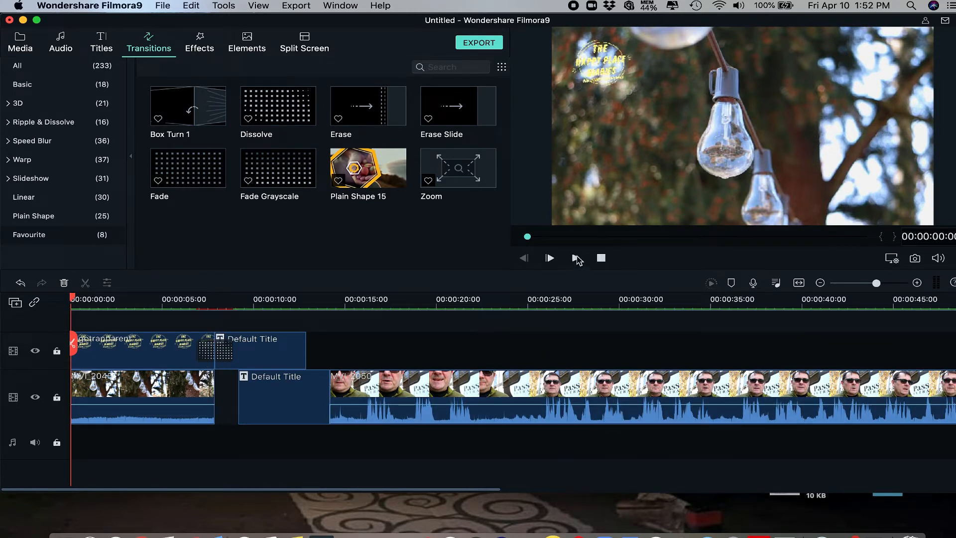
pyautogui.click(576, 258)
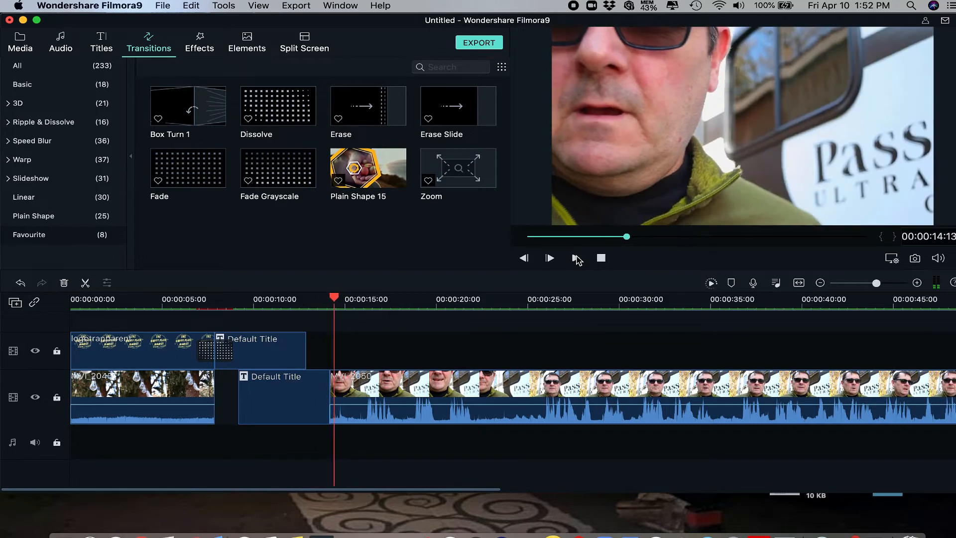
pyautogui.click(576, 258)
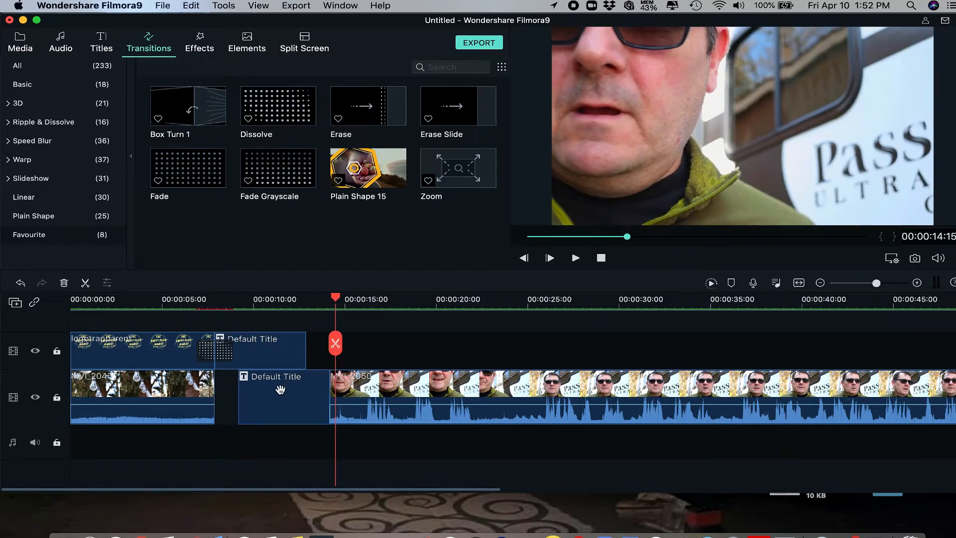
# Step: Remove the Dissolve transition between the logo overlay and the PERSPECTIVE title
pyautogui.click(293, 350)
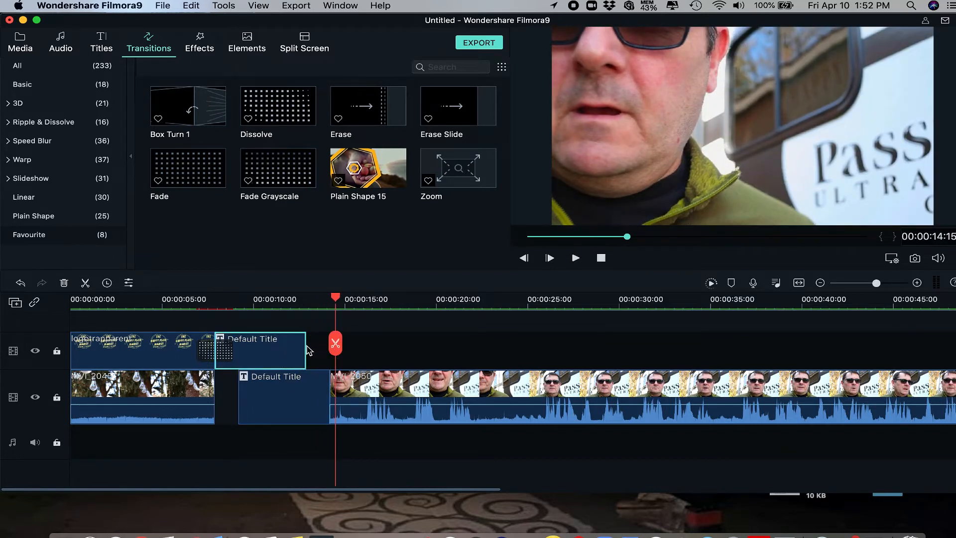
pyautogui.moveTo(343, 298); pyautogui.dragTo(434, 299)
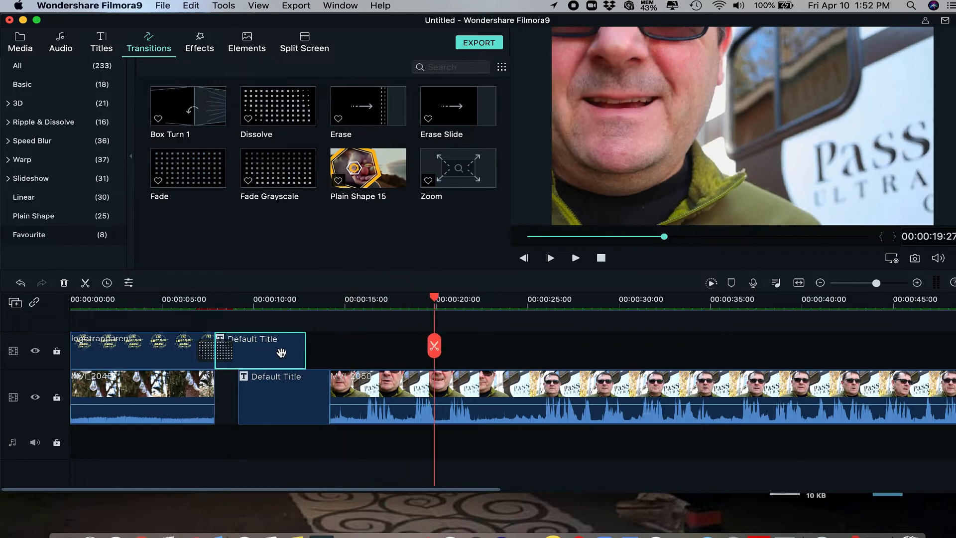
pyautogui.click(227, 351)
pyautogui.press('Delete')
# Step: Extend the PERSPECTIVE title to the end of the definition title, and play back the sequence from about 5 seconds
pyautogui.click(292, 348)
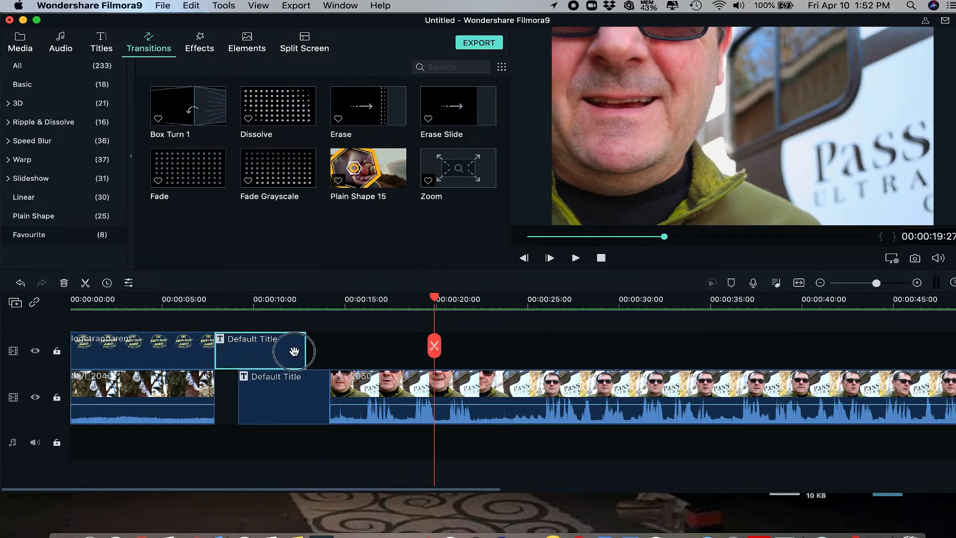
pyautogui.moveTo(302, 348); pyautogui.dragTo(328, 349)
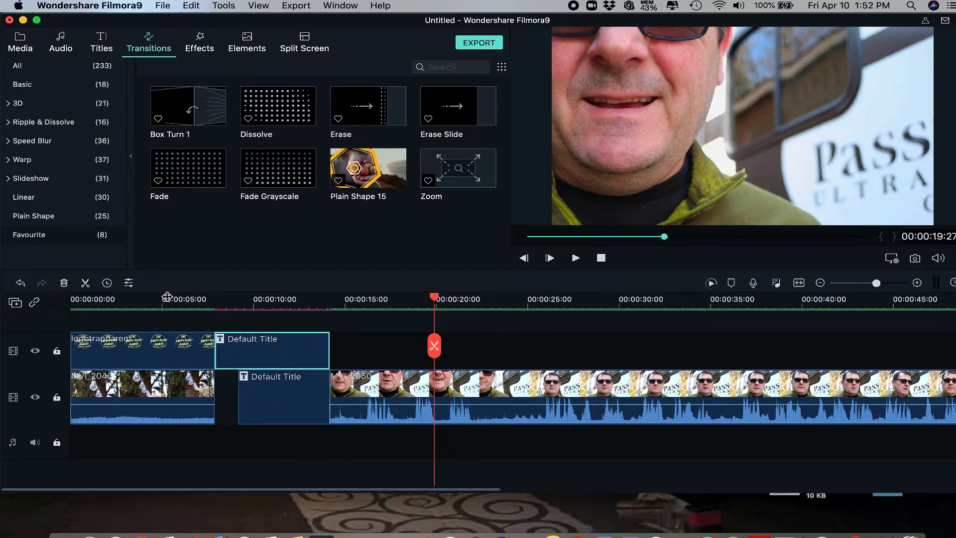
pyautogui.click(172, 301)
pyautogui.click(575, 259)
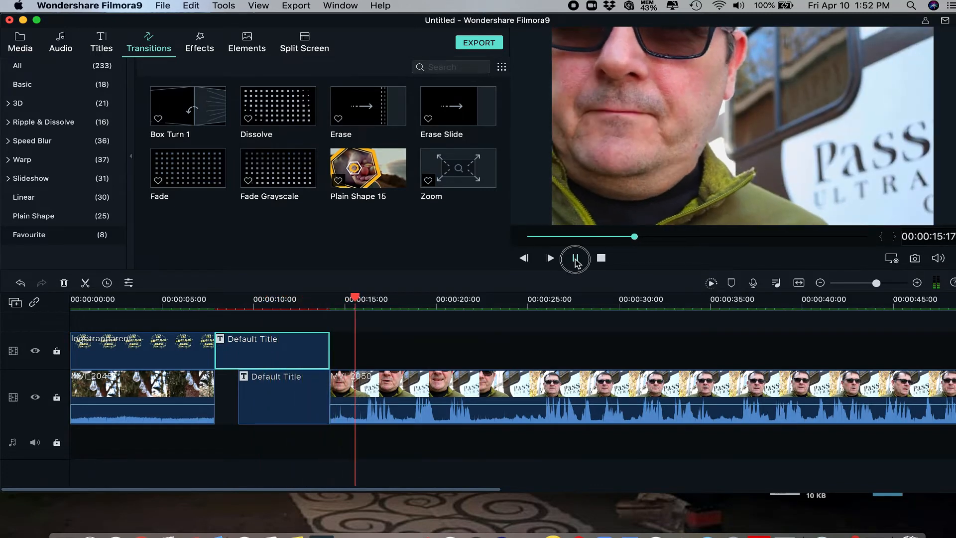
pyautogui.click(575, 258)
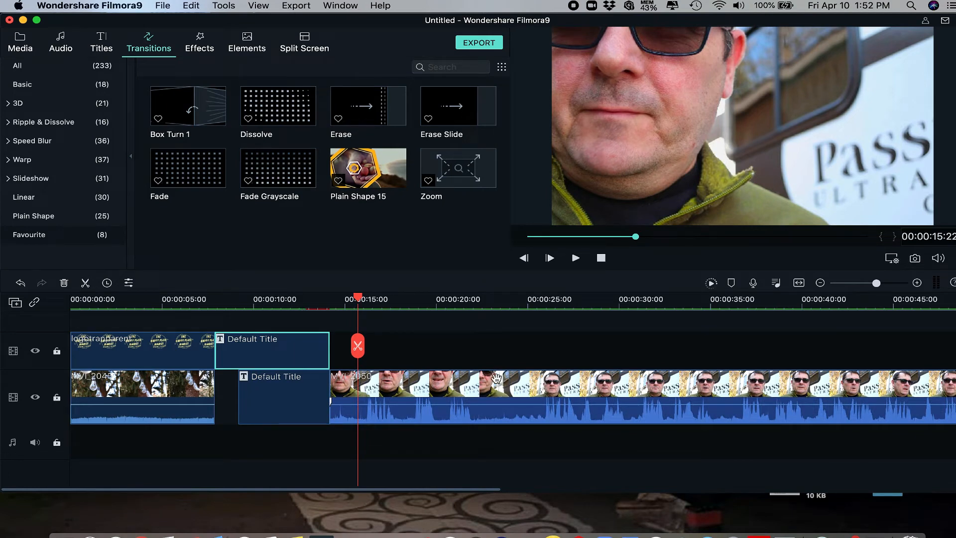
# Step: Turn on Auto Enhance for the MVI_2050 clip with an amount of 50.0 and apply it
pyautogui.doubleClick(493, 382)
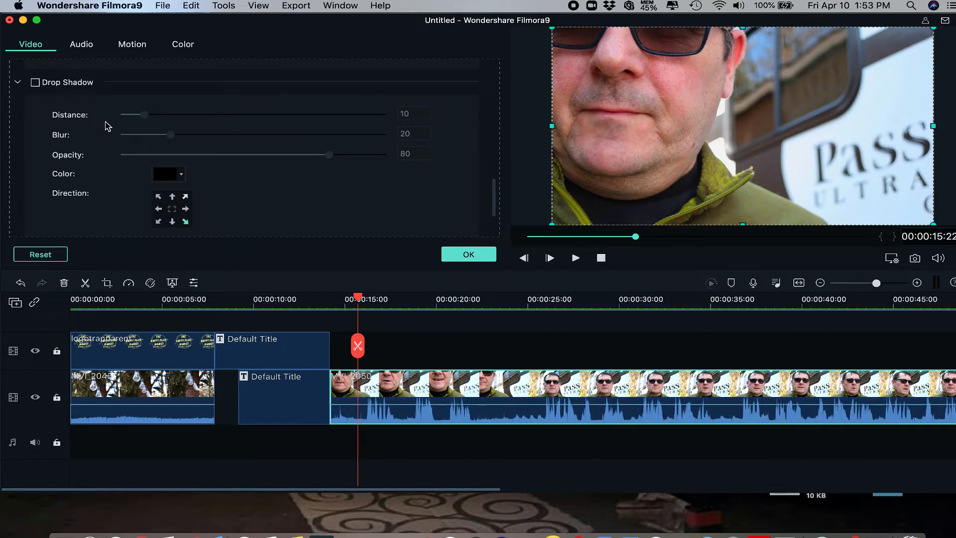
pyautogui.scroll(-4, 211, 196)
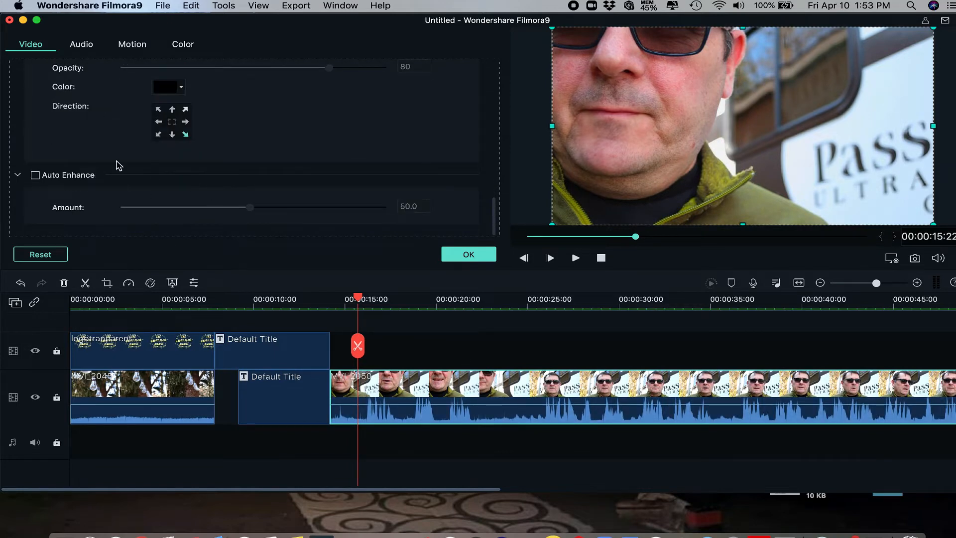
pyautogui.click(35, 175)
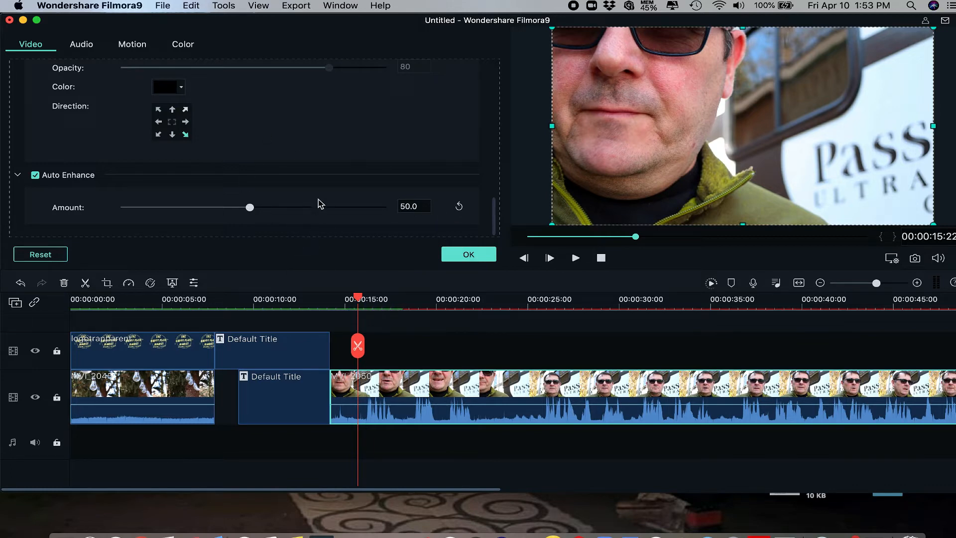
pyautogui.click(475, 257)
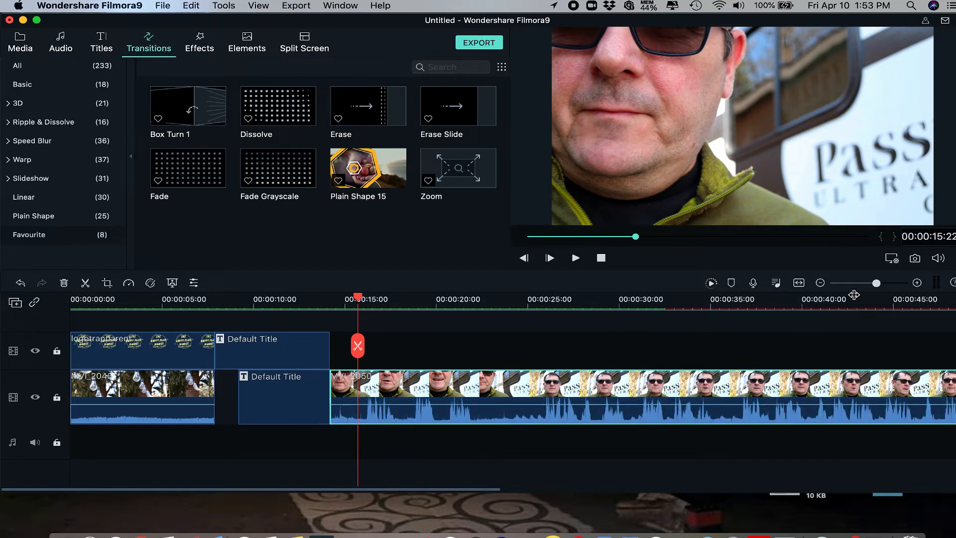
# Step: Split the MVI_2050 clip at 00:00:16:04, just before its first loud speech section in the waveform
pyautogui.click(856, 284)
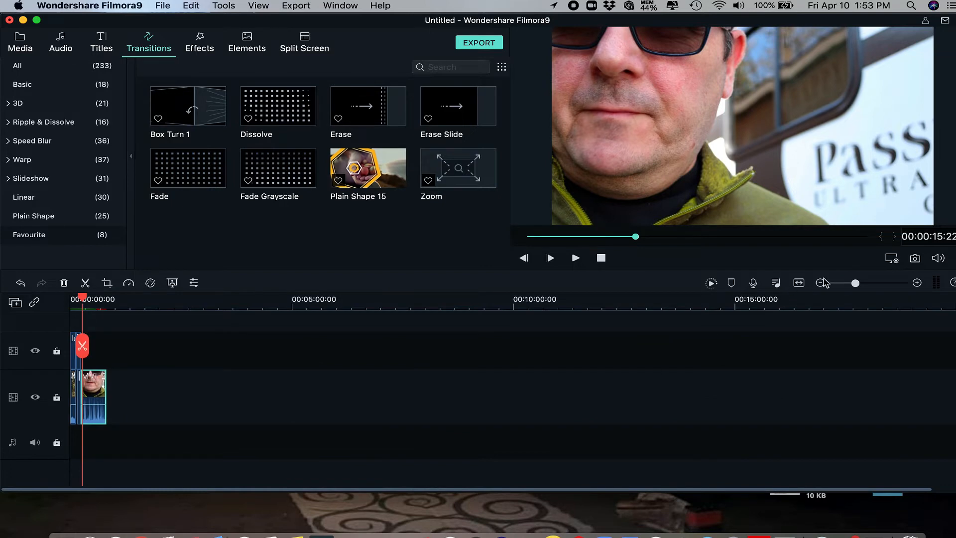
pyautogui.click(872, 283)
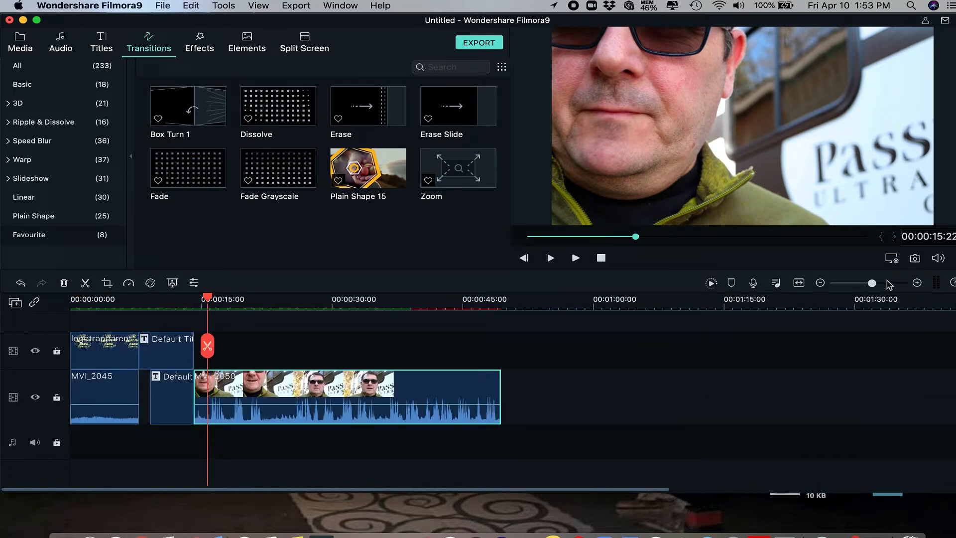
pyautogui.click(886, 282)
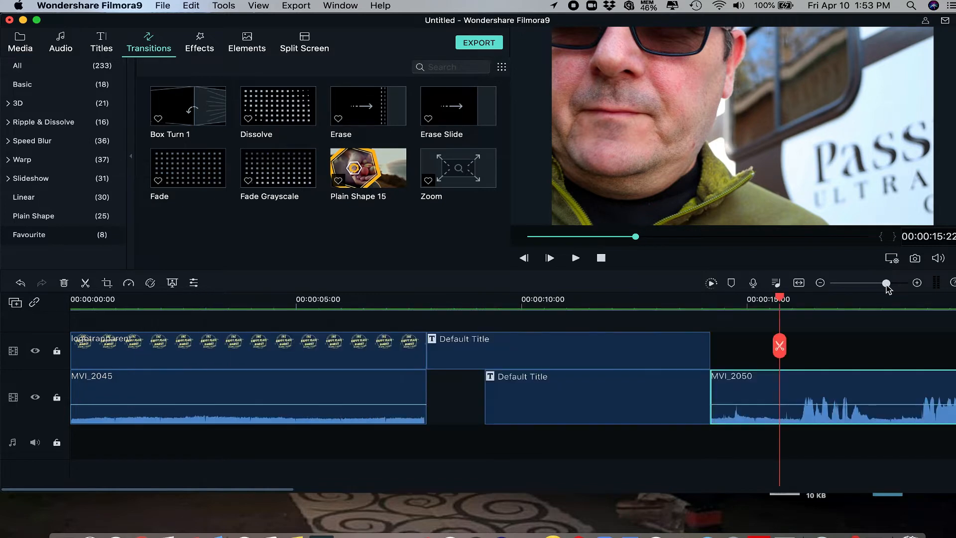
pyautogui.hscroll(15, 751, 416)
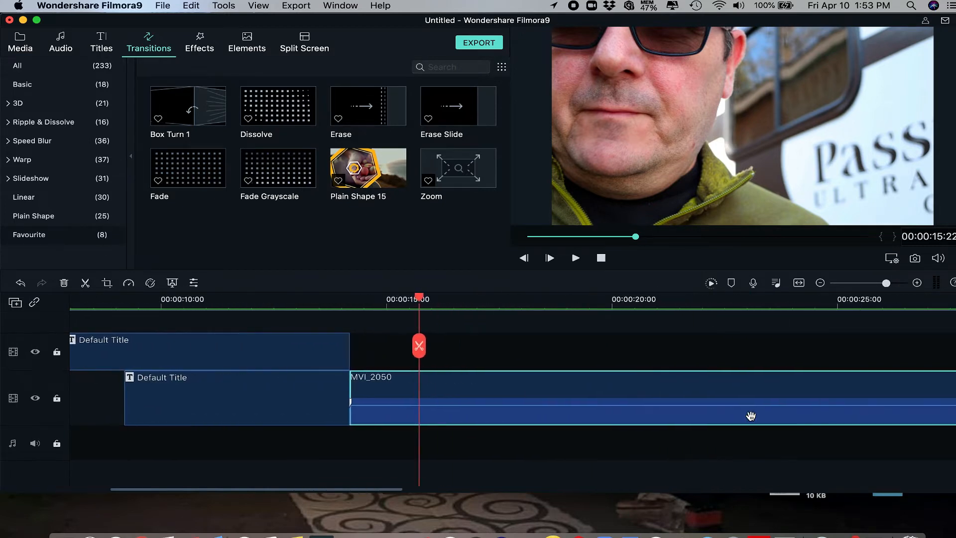
pyautogui.hscroll(5, 751, 416)
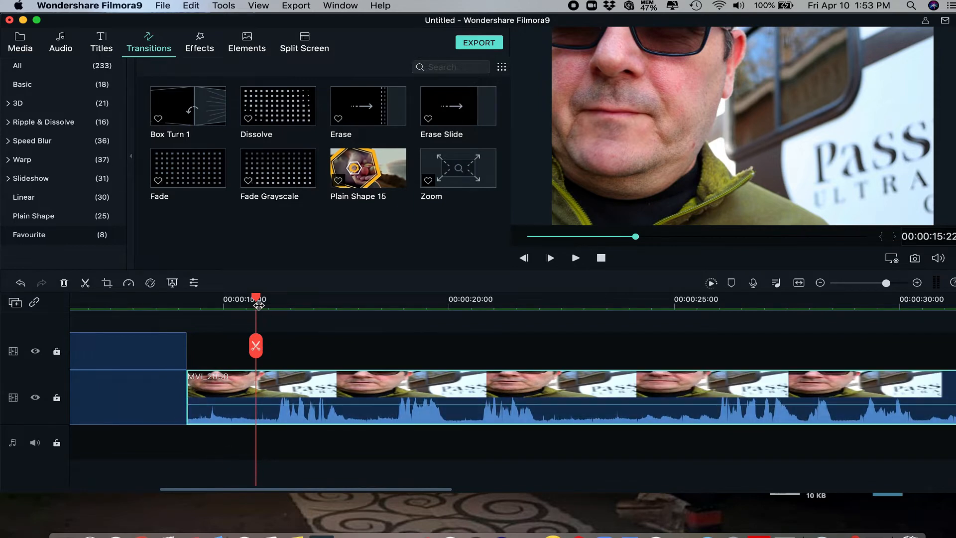
pyautogui.moveTo(256, 299); pyautogui.dragTo(278, 299)
pyautogui.click(277, 398)
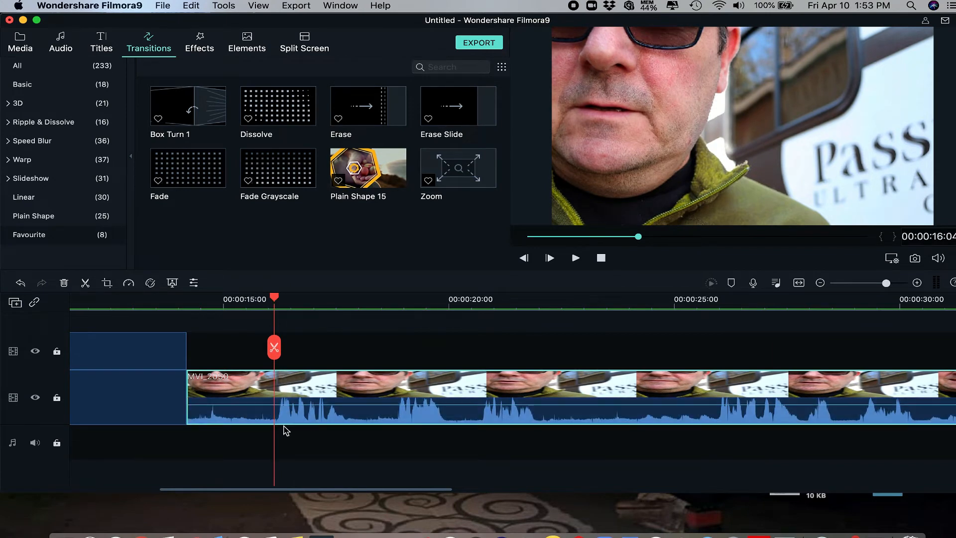
pyautogui.click(274, 348)
# Step: Delete the short leading piece of MVI_2050 ahead of the split
pyautogui.click(240, 377)
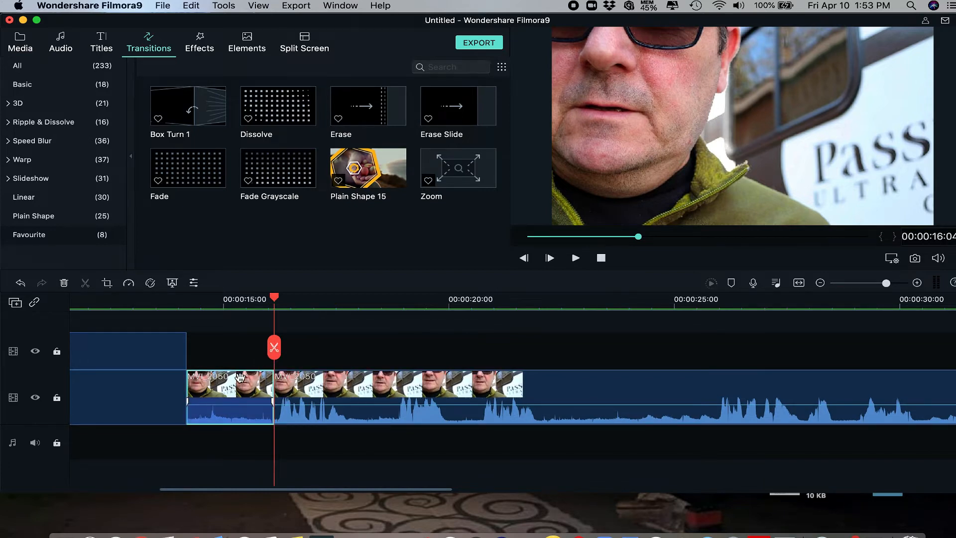
pyautogui.press('Delete')
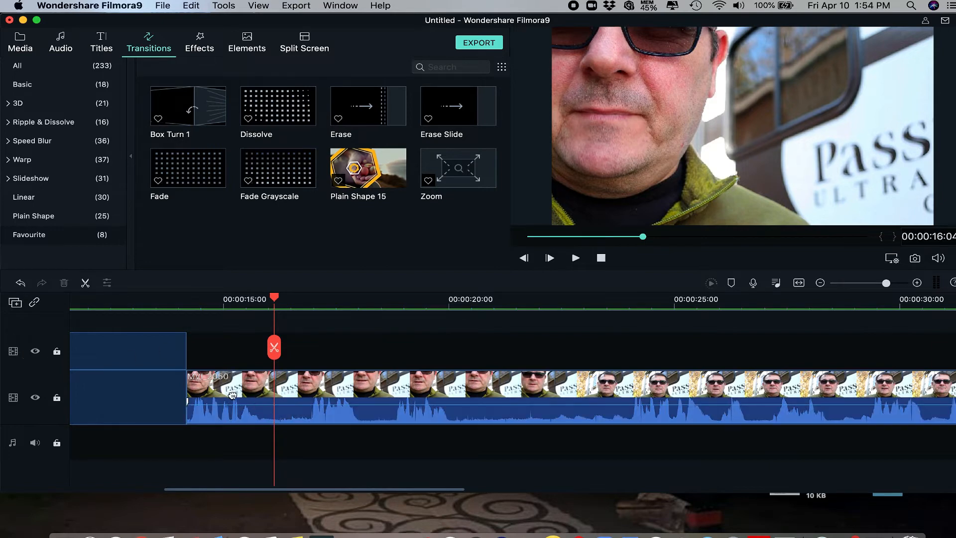
# Step: Try a Dissolve transition between the definition title and MVI_2050, shortened to start at 00:00:13:22, and play it back
pyautogui.click(165, 299)
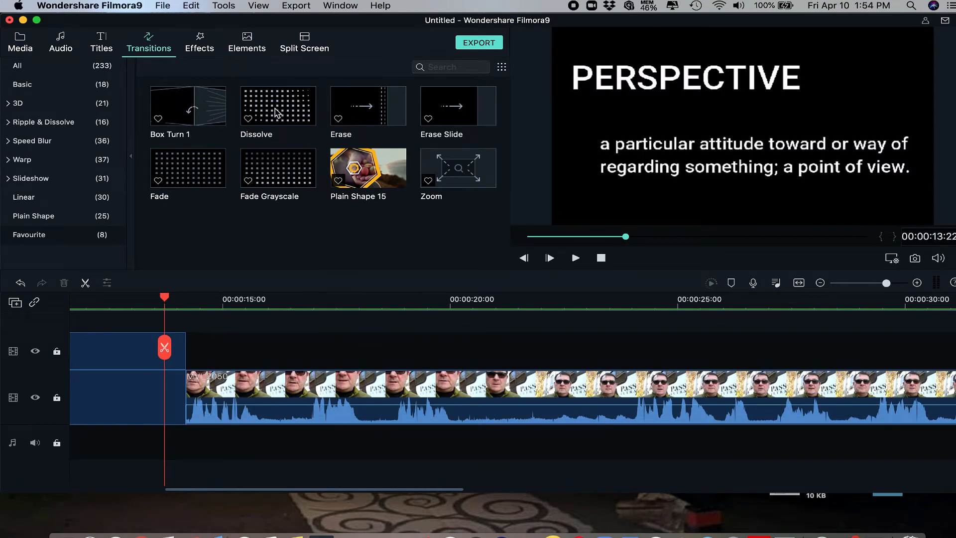
pyautogui.moveTo(276, 112); pyautogui.dragTo(199, 393)
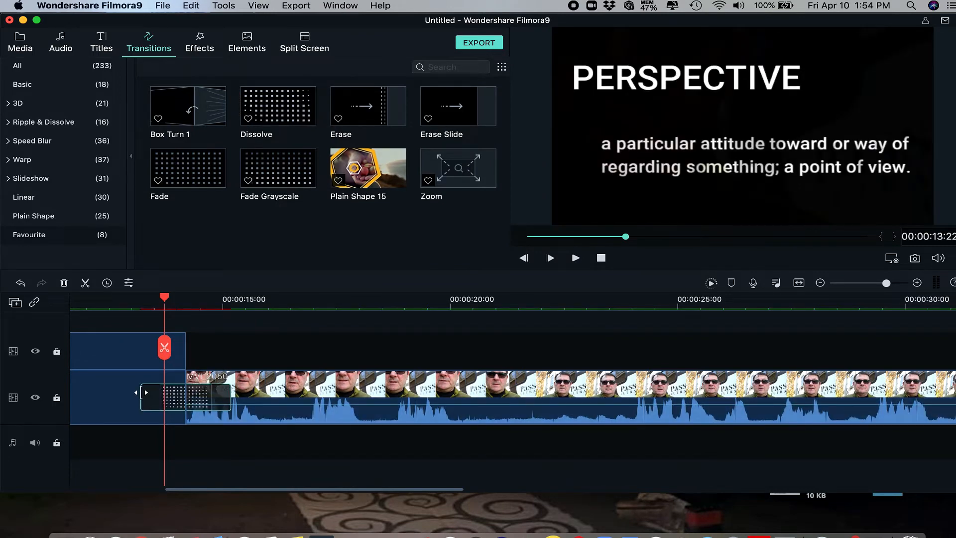
pyautogui.moveTo(141, 392); pyautogui.dragTo(166, 395)
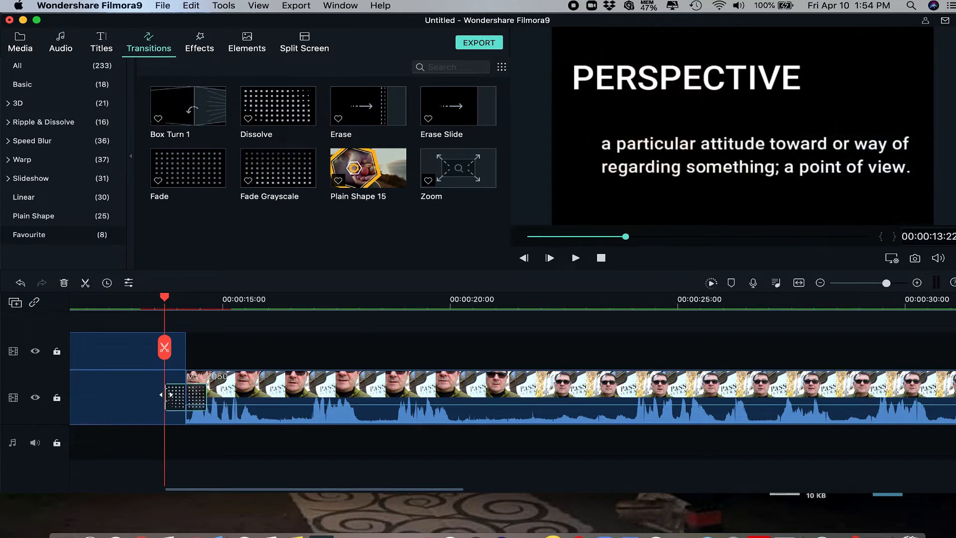
pyautogui.click(113, 301)
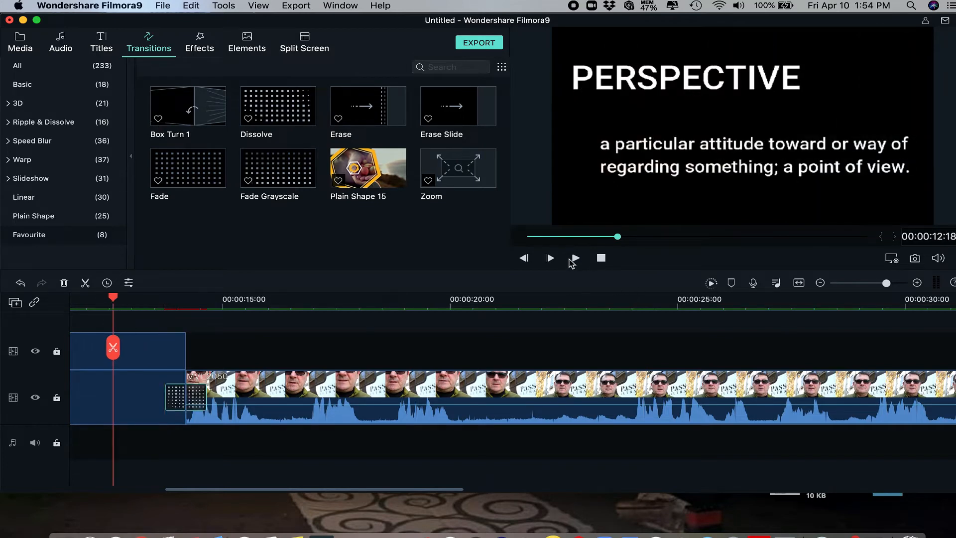
pyautogui.click(575, 258)
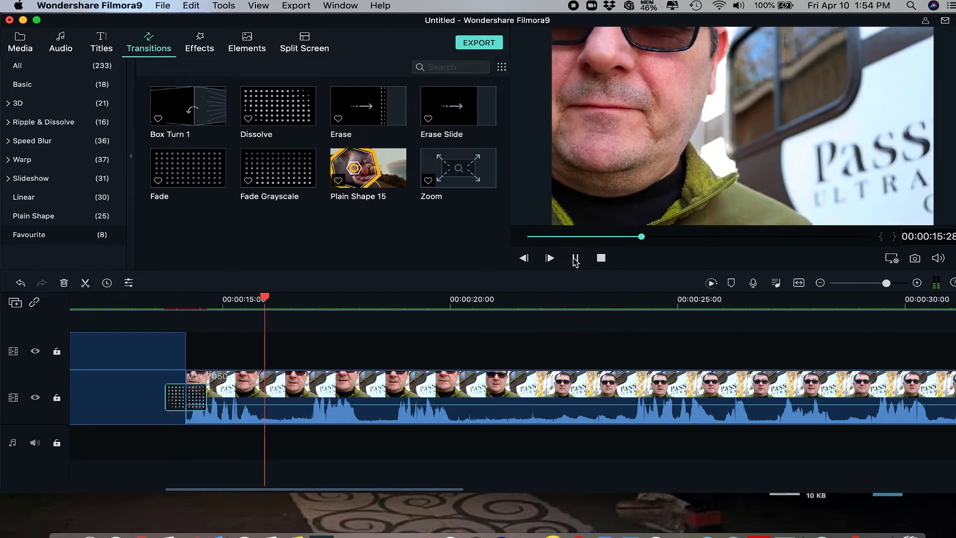
pyautogui.click(575, 258)
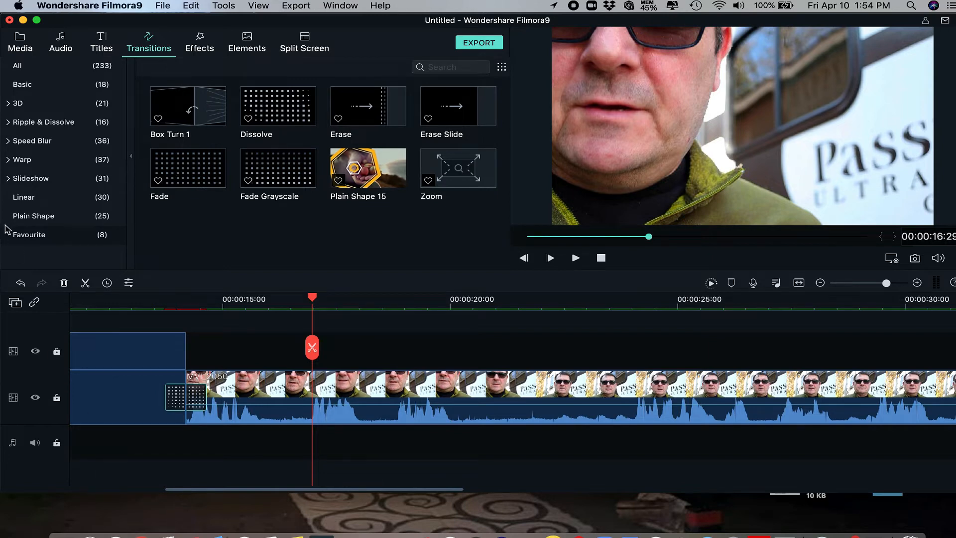
# Step: Undo the Dissolve transition on the definition title and the deletion of MVI_2050's leading piece
pyautogui.click(21, 290)
pyautogui.click(22, 289)
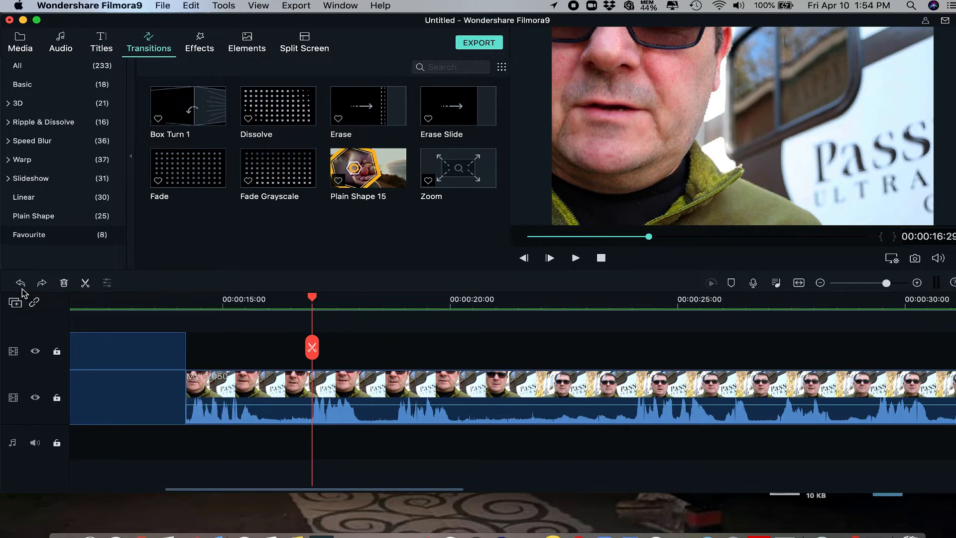
pyautogui.click(21, 289)
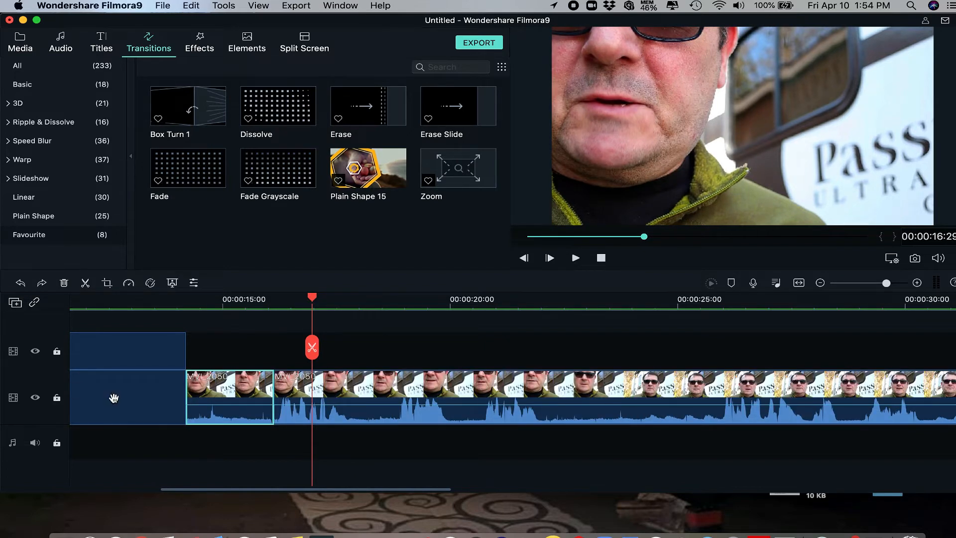
# Step: Play back the cut from 00:00:13:13 and delete the short leading piece of MVI_2050
pyautogui.moveTo(152, 303); pyautogui.dragTo(153, 303)
pyautogui.click(149, 303)
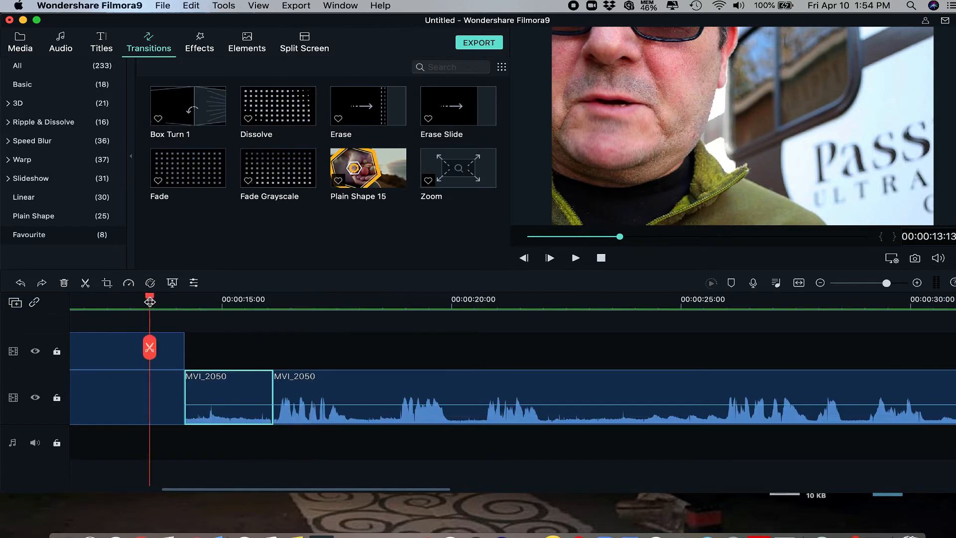
pyautogui.click(577, 259)
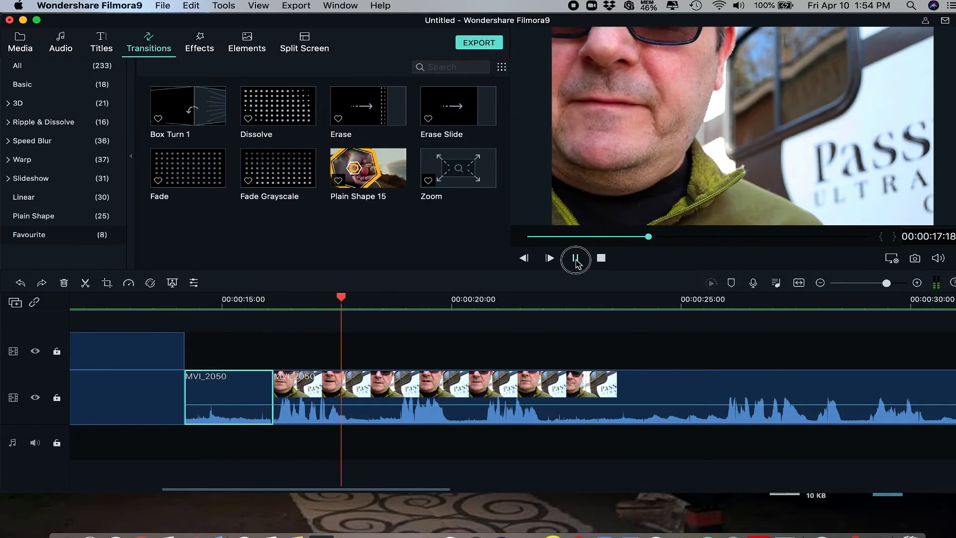
pyautogui.click(575, 258)
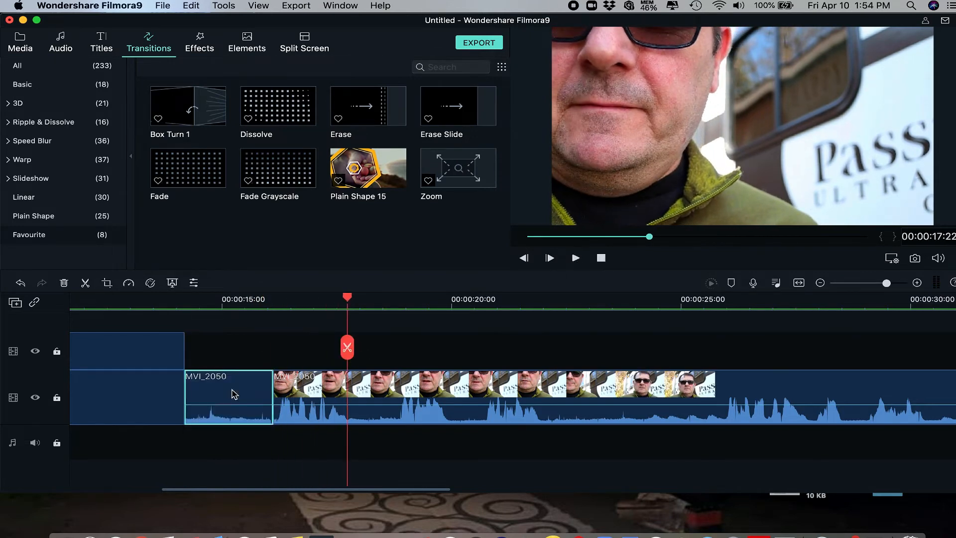
pyautogui.press('Delete')
# Step: Play back the change from the definition title into the trimmed MVI_2050, starting at 00:00:13:02
pyautogui.click(132, 303)
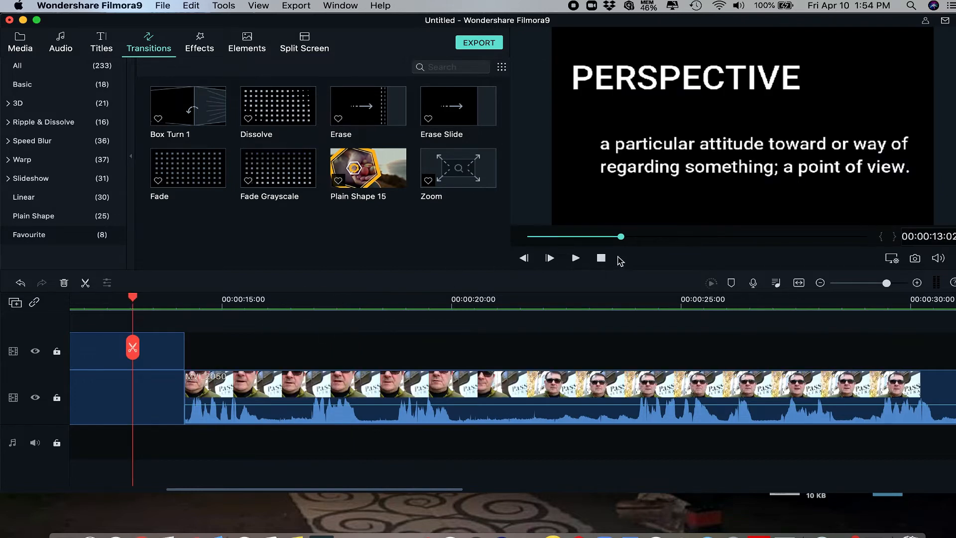
pyautogui.click(575, 259)
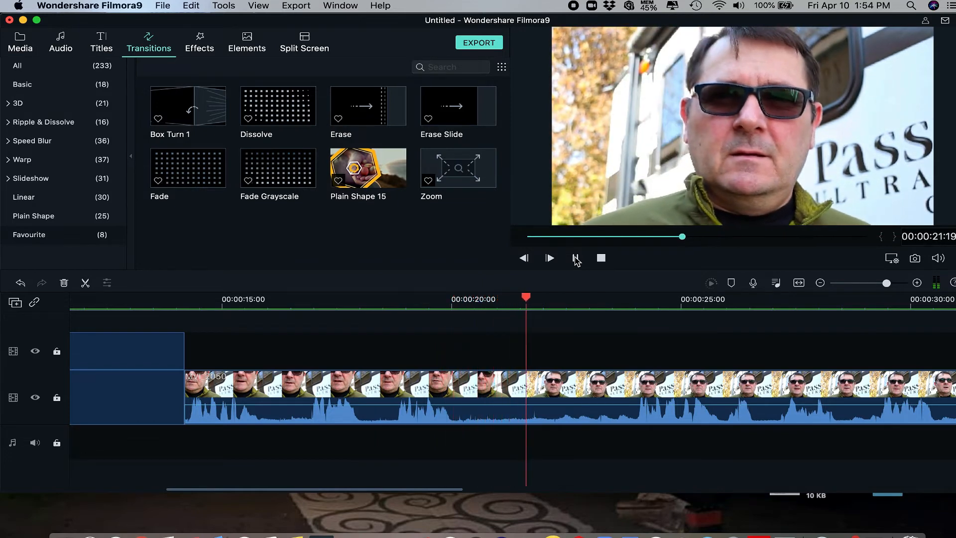
pyautogui.click(575, 259)
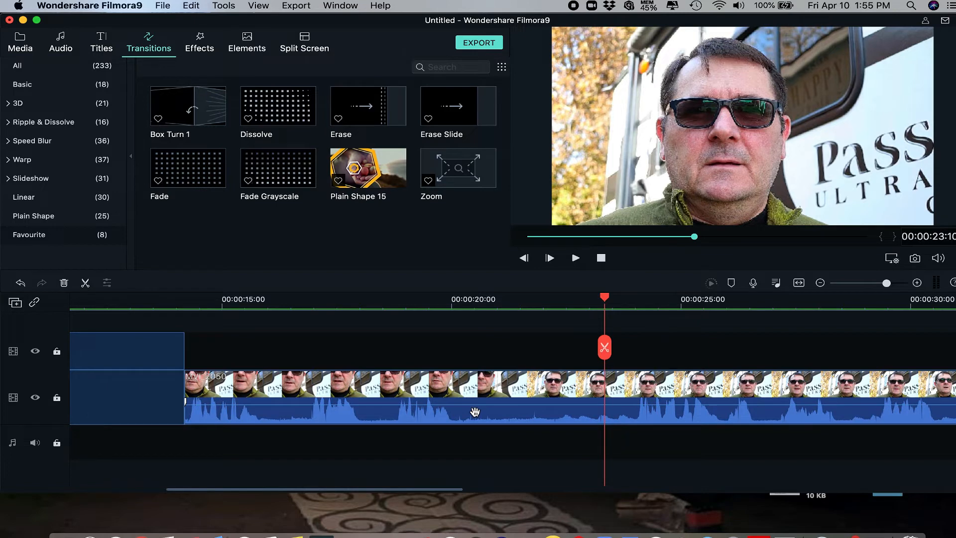
# Step: Mute the audio of the MVI_2045 clip at the start of the timeline
pyautogui.hscroll(-10, 438, 413)
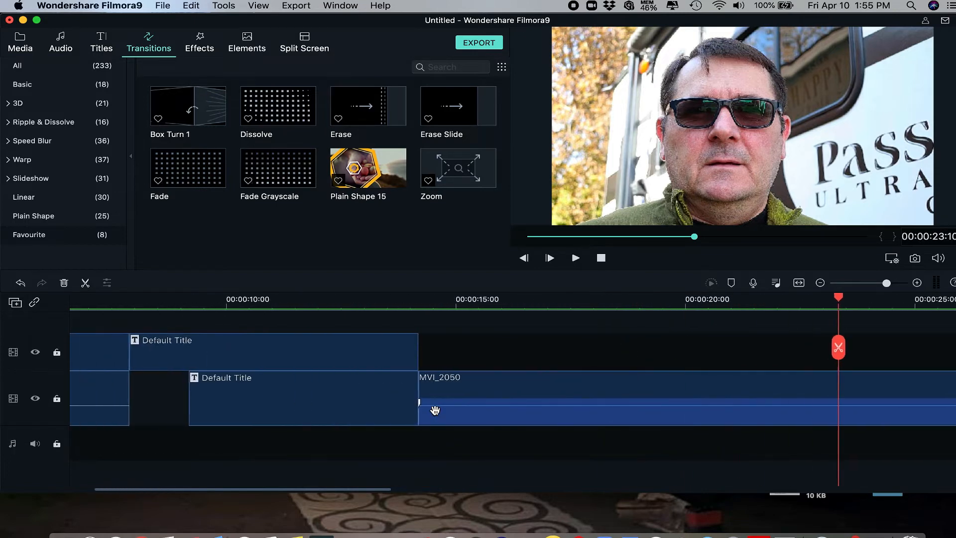
pyautogui.hscroll(-3, 436, 409)
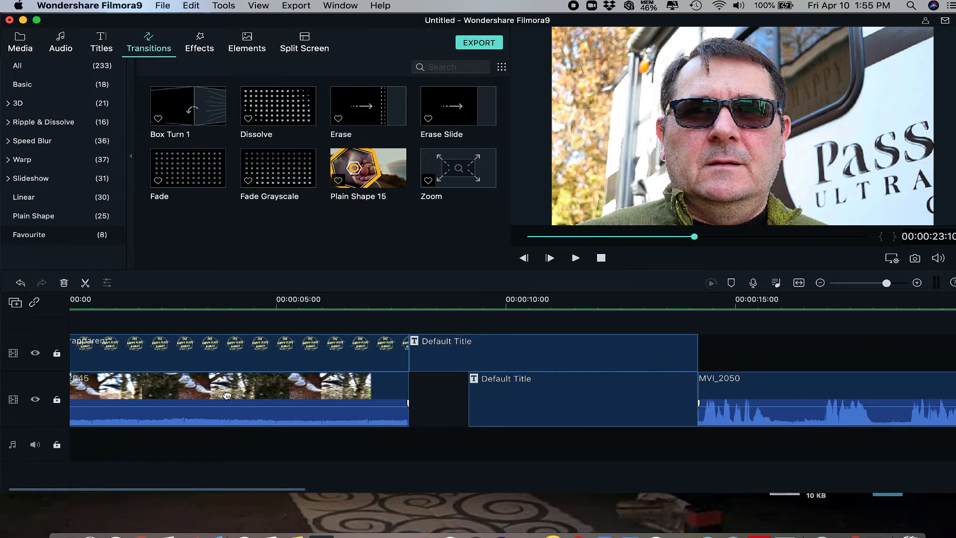
pyautogui.rightClick(225, 395)
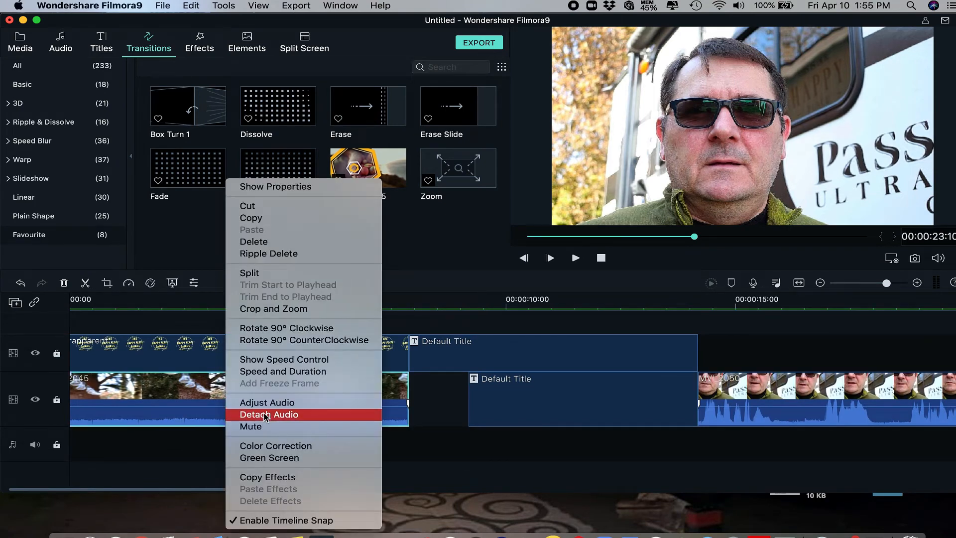
pyautogui.click(263, 429)
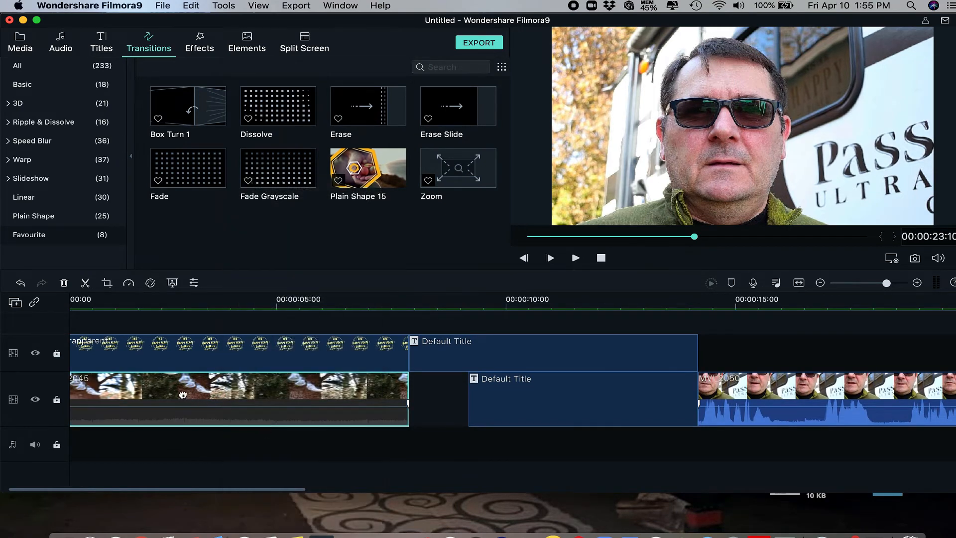
# Step: Play back the muted MVI_2045 clip from 00:00:05:17 towards the title
pyautogui.moveTo(123, 306); pyautogui.dragTo(121, 302)
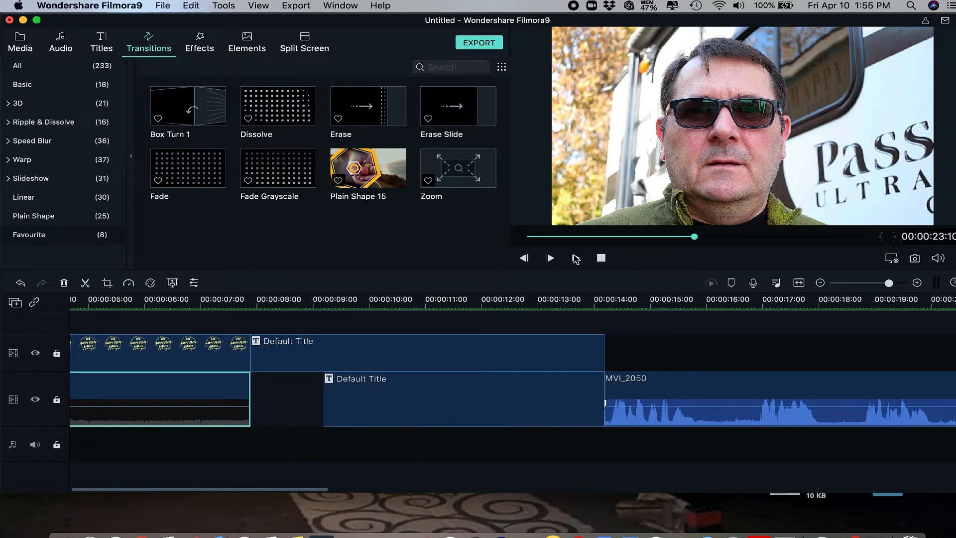
pyautogui.click(120, 302)
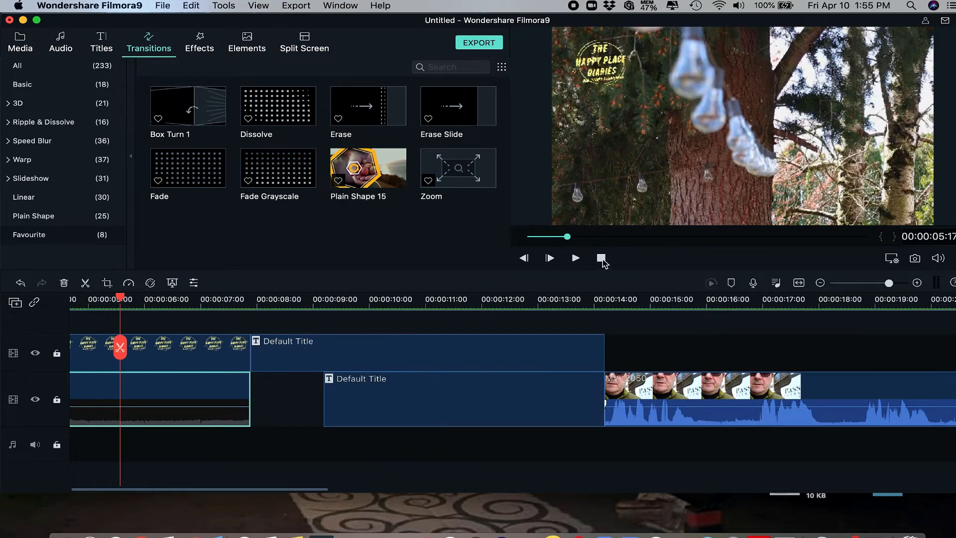
pyautogui.click(575, 257)
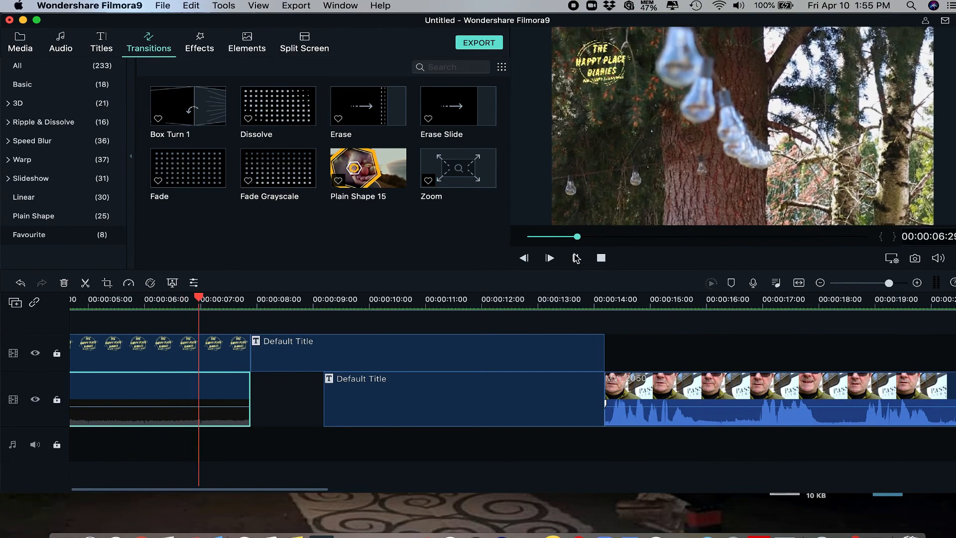
pyautogui.click(575, 258)
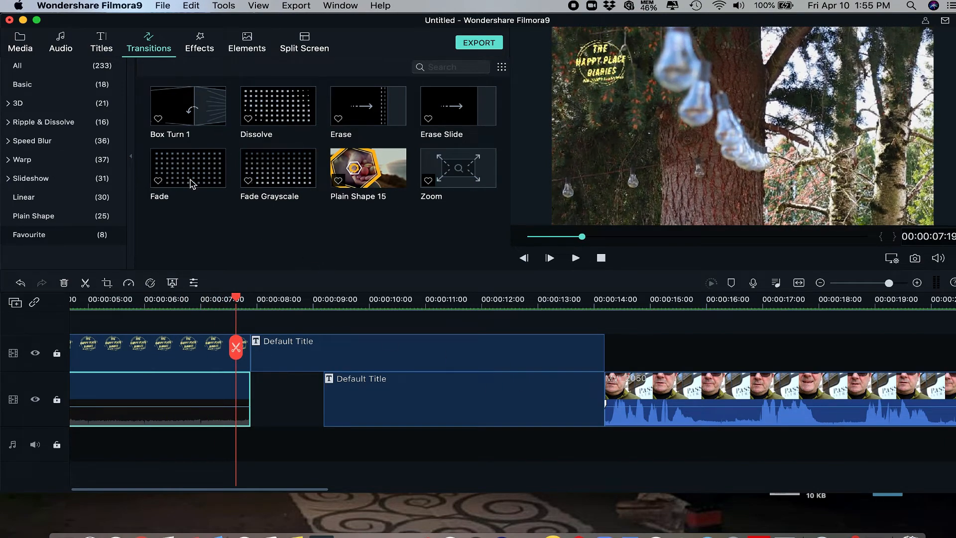
# Step: Add the "Drift - Drift" music to the audio track beneath the MVI_2045 clip
pyautogui.click(62, 45)
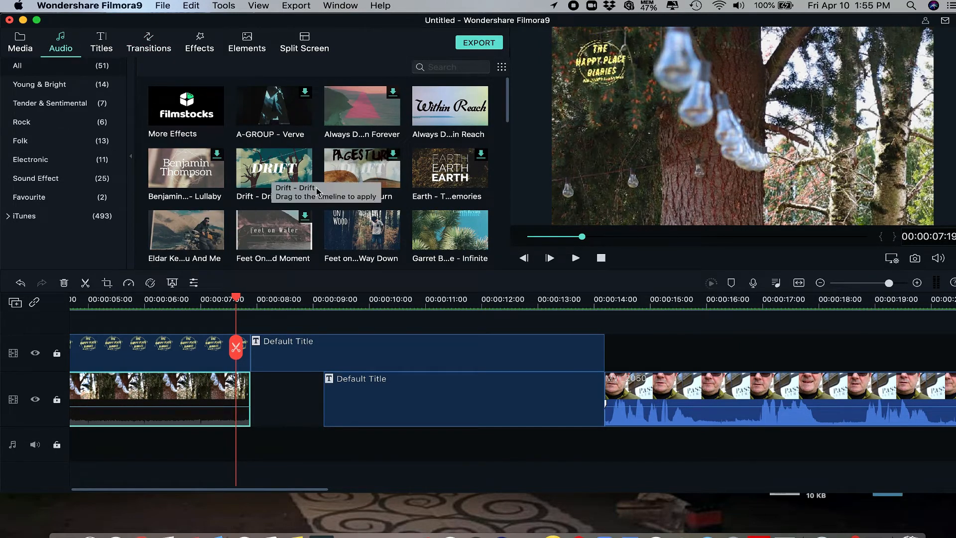
pyautogui.click(274, 169)
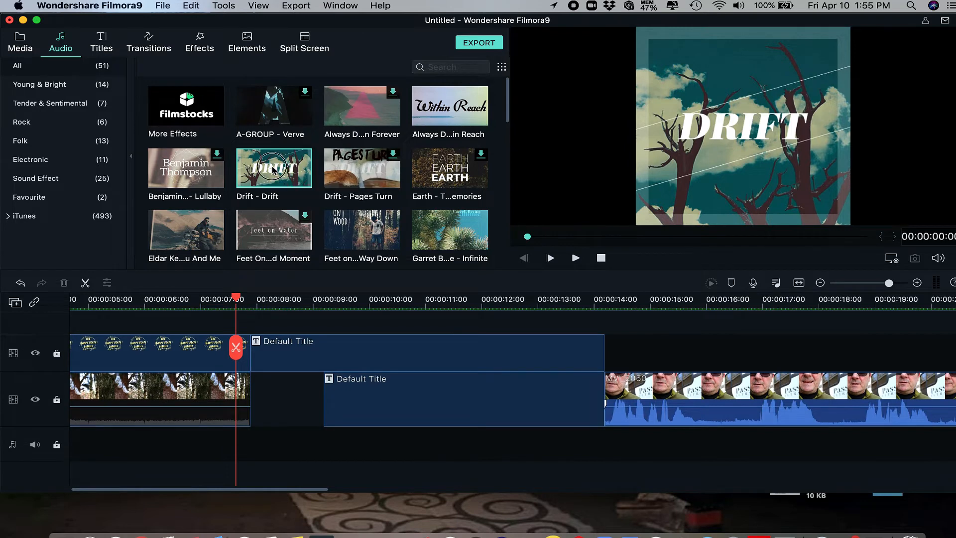
pyautogui.moveTo(274, 170); pyautogui.dragTo(73, 417)
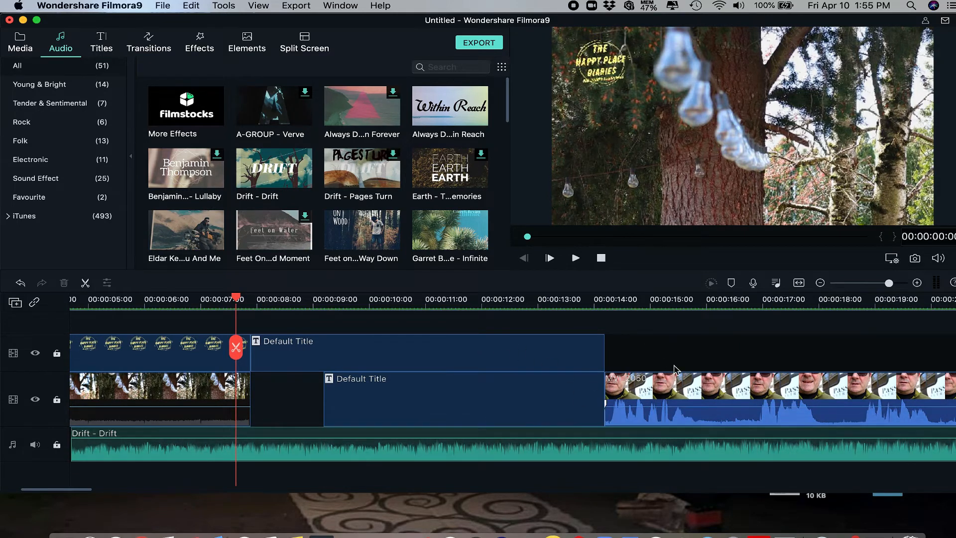
# Step: Split the Drift music at 00:00:14:09, just after MVI_2050 begins
pyautogui.hscroll(5, 565, 341)
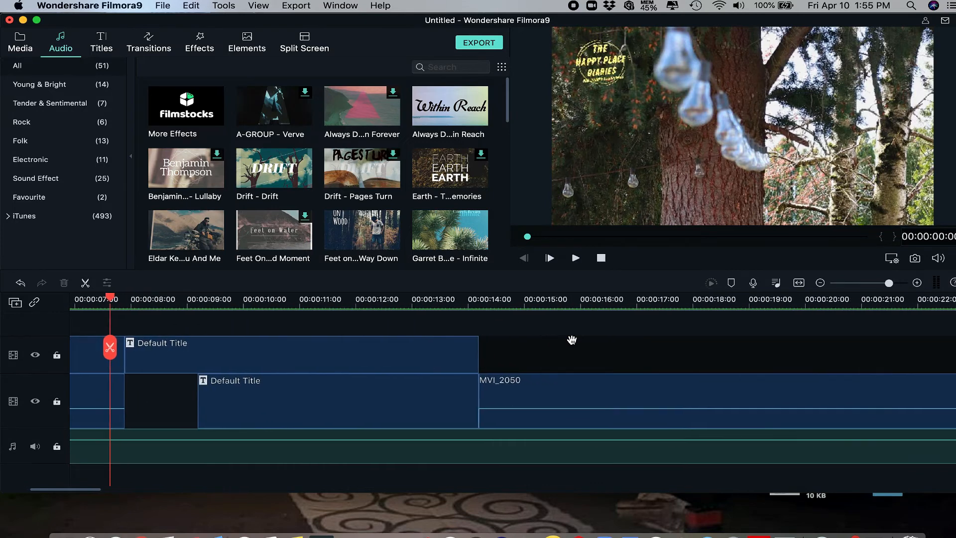
pyautogui.click(484, 299)
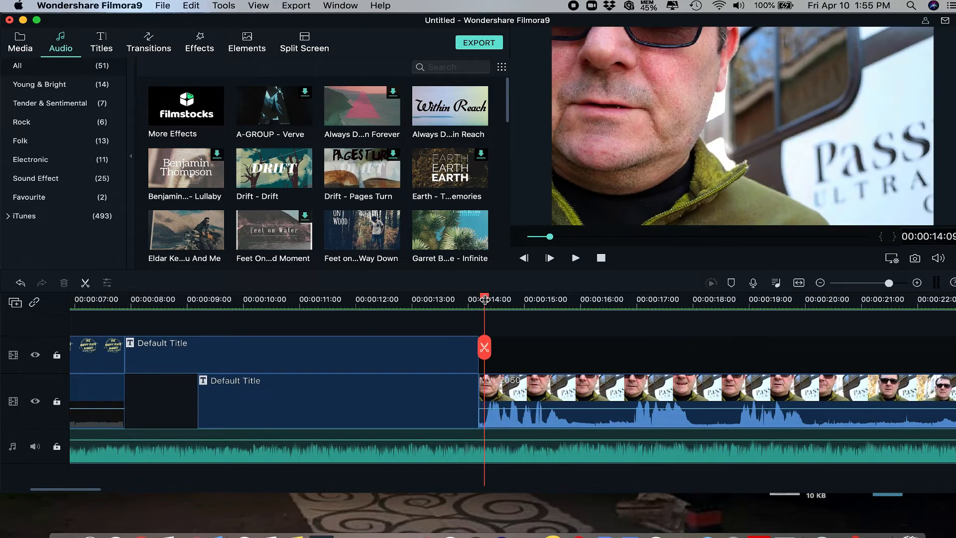
pyautogui.click(498, 449)
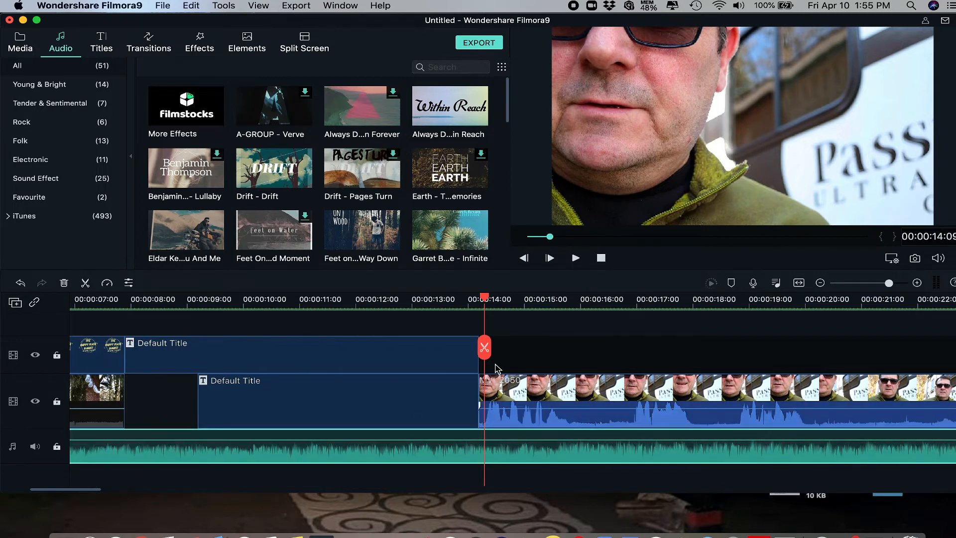
pyautogui.click(485, 348)
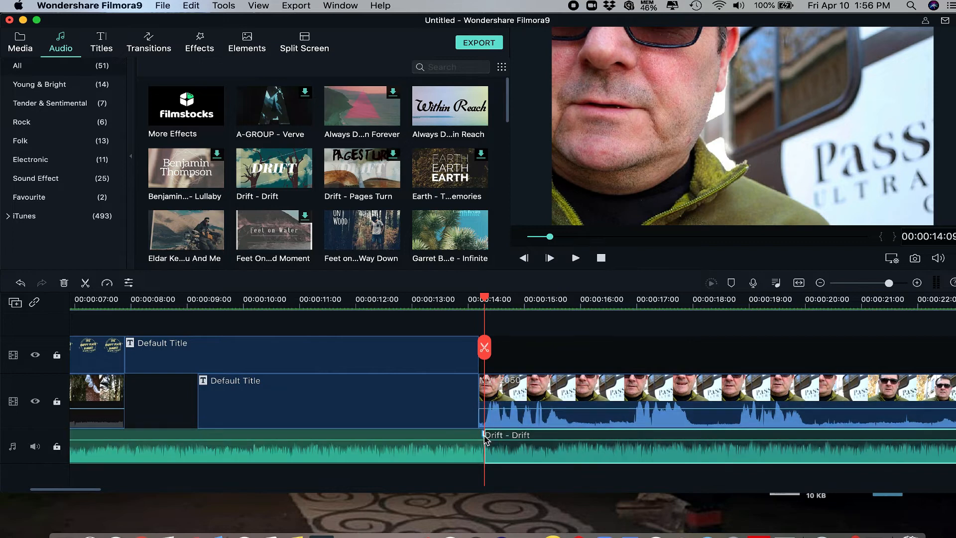
# Step: Try a fade-out of just under a second on the first Drift piece and a much lower volume on the second
pyautogui.moveTo(482, 433); pyautogui.dragTo(446, 433)
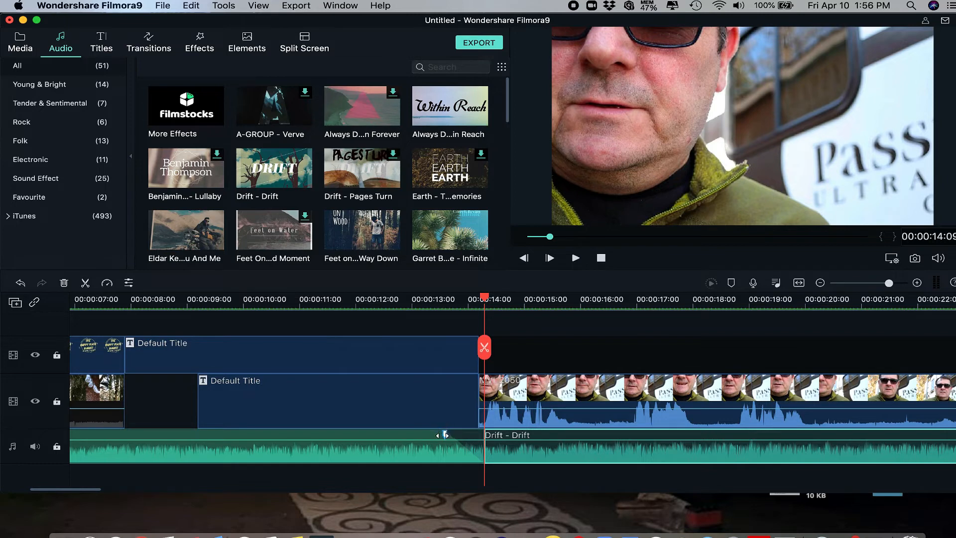
pyautogui.moveTo(443, 434); pyautogui.dragTo(440, 434)
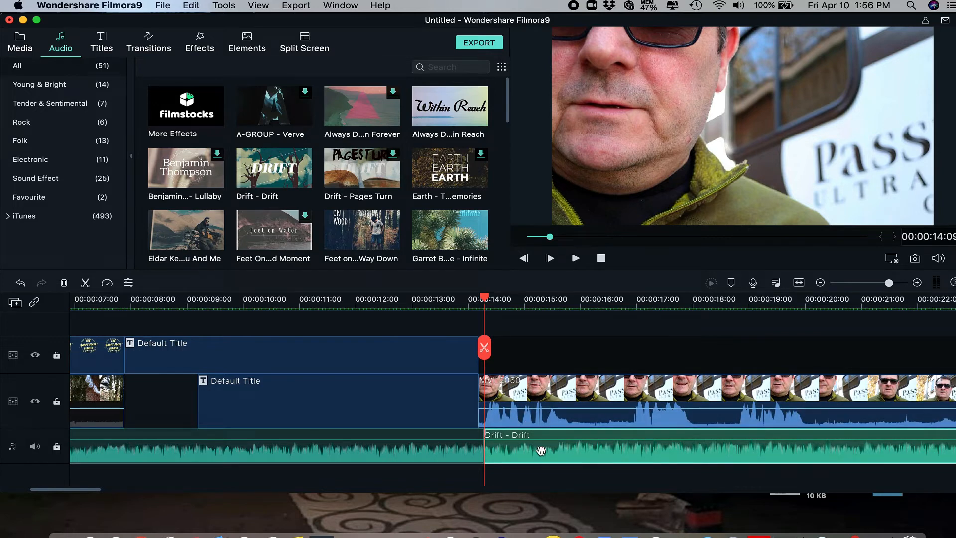
pyautogui.moveTo(558, 441)
pyautogui.mouseDown()
pyautogui.moveTo(560, 464)
pyautogui.moveTo(558, 456)
pyautogui.mouseUp()
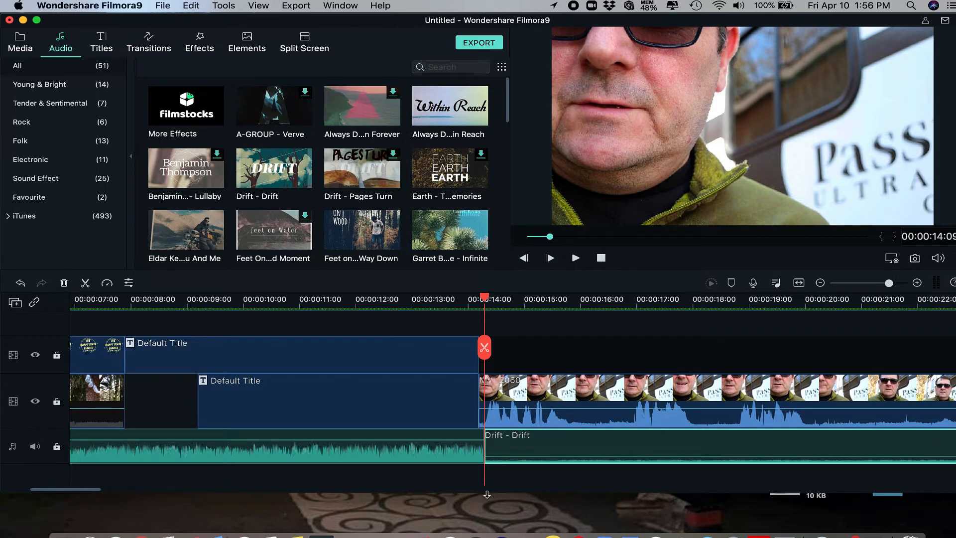
# Step: Shift both Drift pieces to run end to end from 00:00:00:00, and clear the first piece's fade-out and the second's volume reduction
pyautogui.hscroll(10, 636, 476)
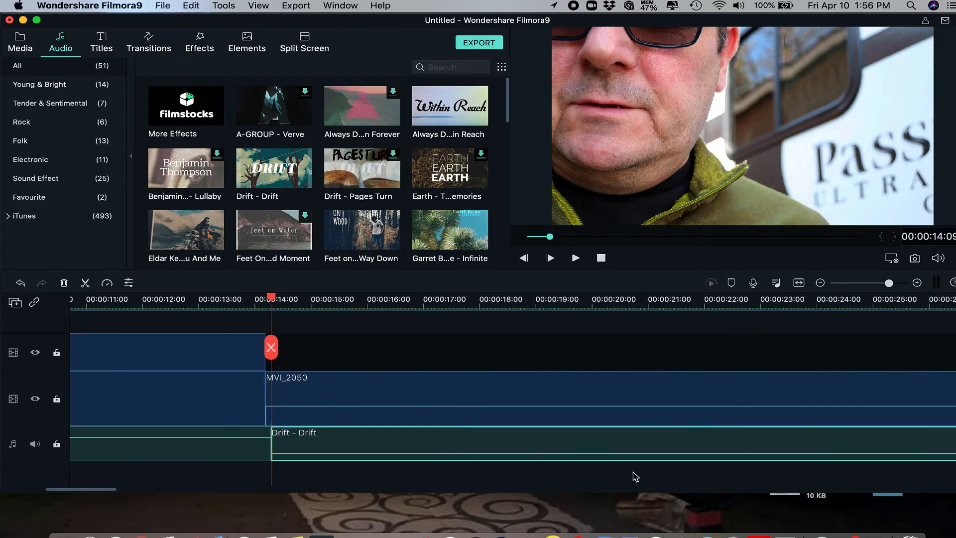
pyautogui.hscroll(-2, 635, 476)
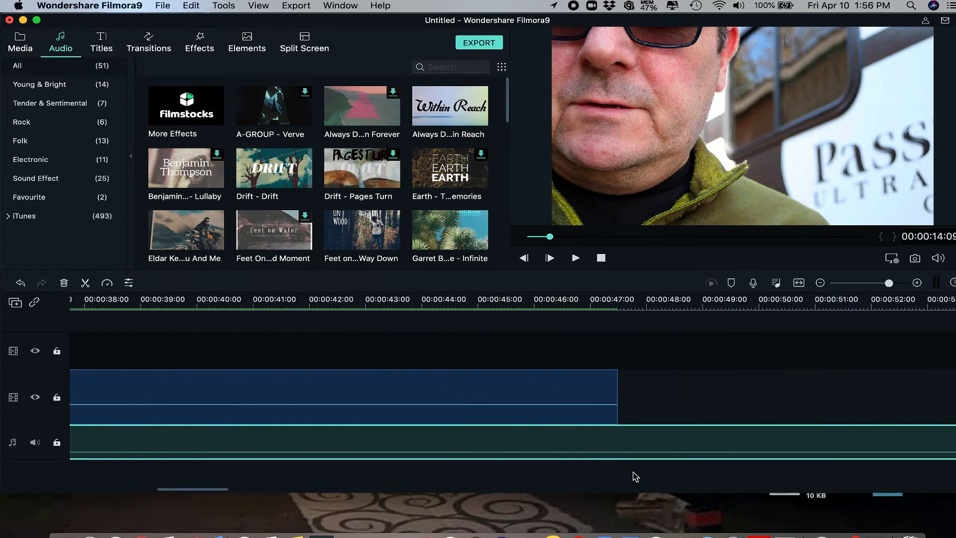
pyautogui.hscroll(-15, 635, 476)
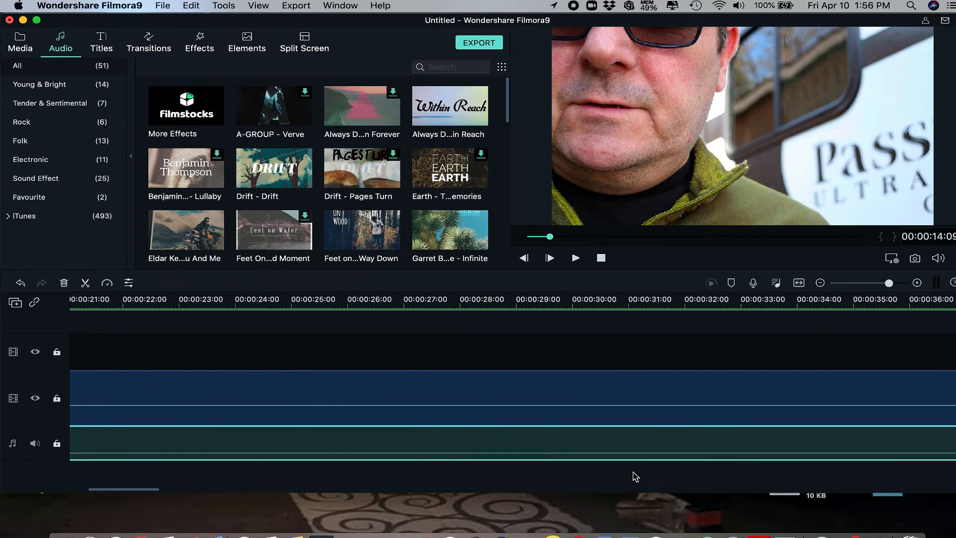
pyautogui.hscroll(-1, 636, 476)
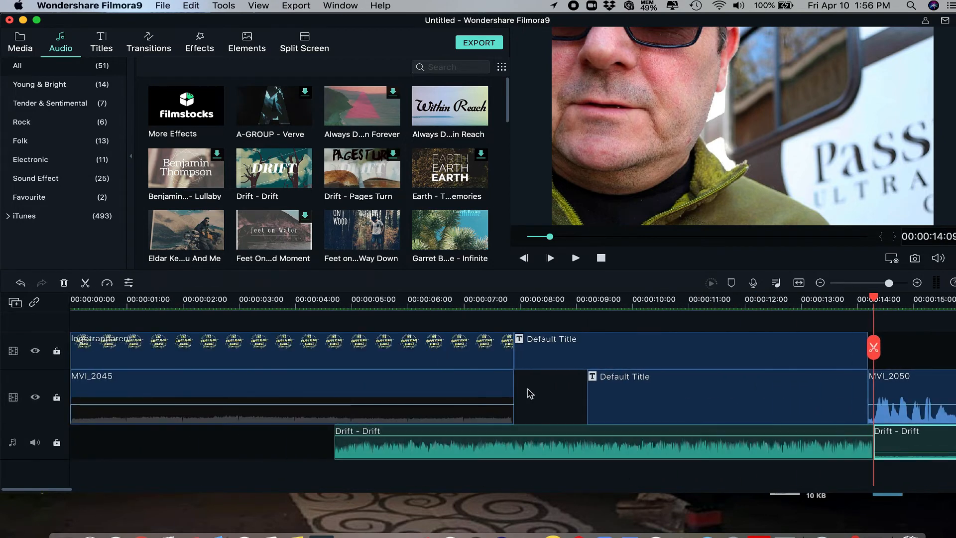
pyautogui.click(601, 259)
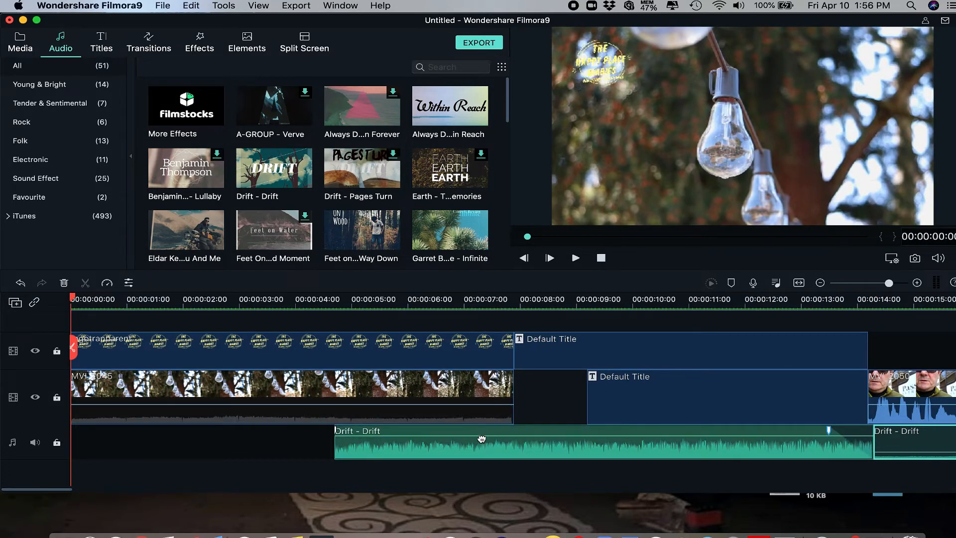
pyautogui.moveTo(478, 445); pyautogui.dragTo(215, 450)
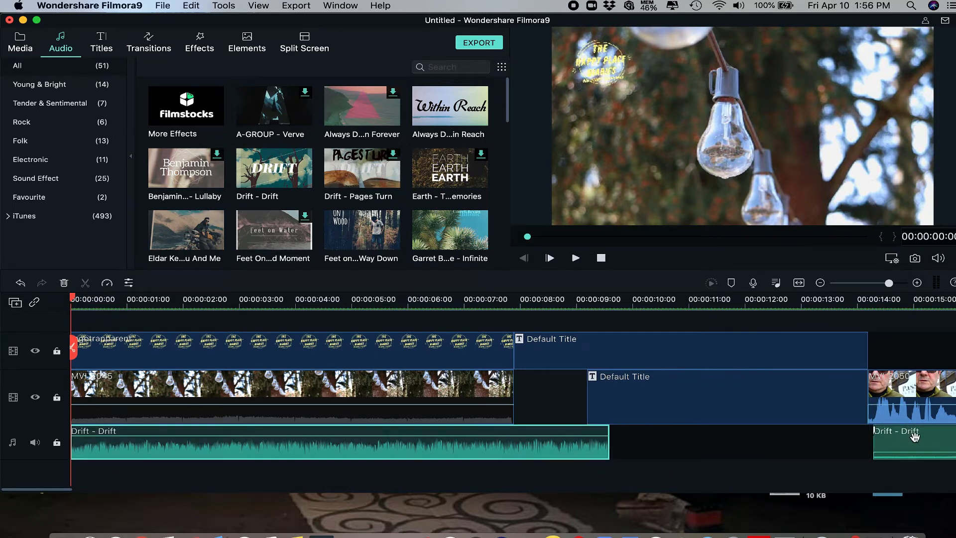
pyautogui.moveTo(915, 439); pyautogui.dragTo(657, 439)
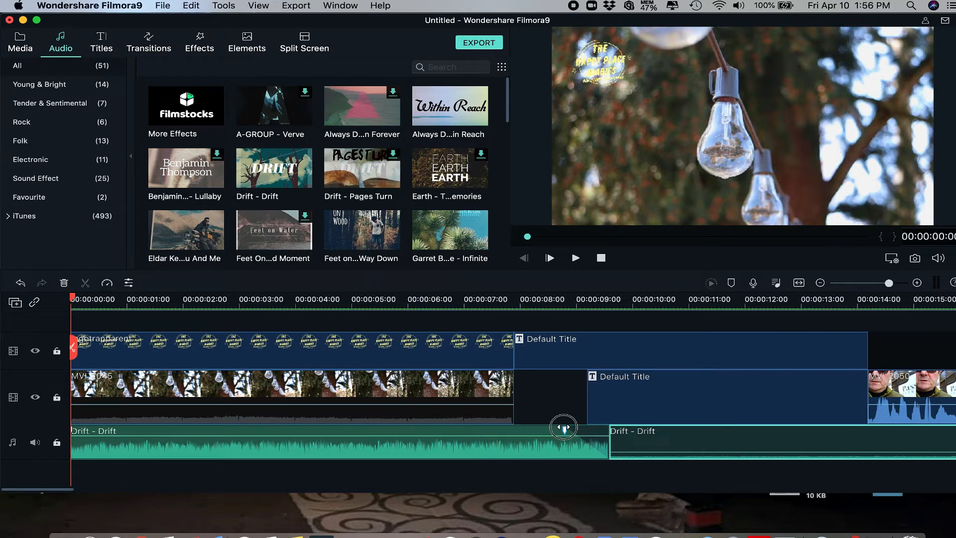
pyautogui.moveTo(564, 428); pyautogui.dragTo(646, 439)
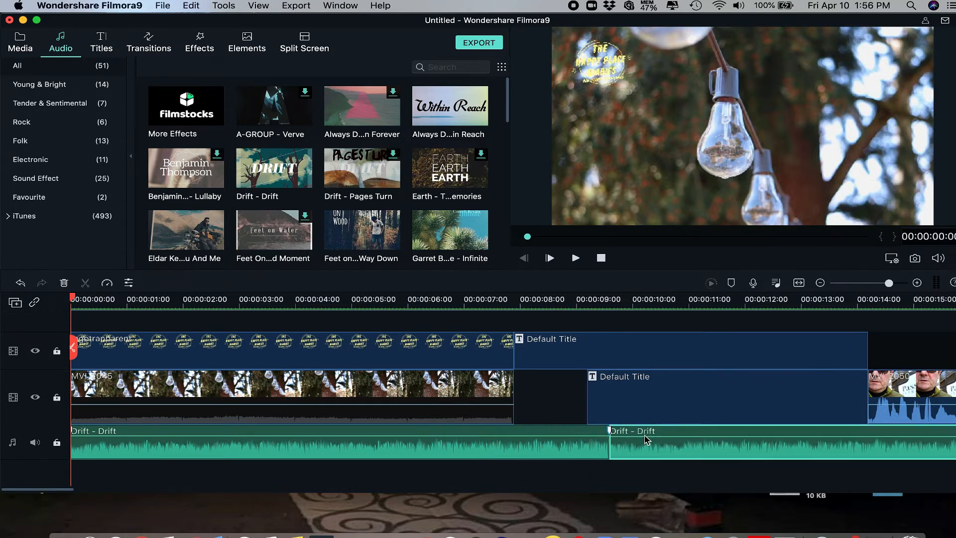
# Step: Split the second Drift piece at 00:00:14:09 so the cut falls just after the start of MVI_2050
pyautogui.hscroll(5, 836, 442)
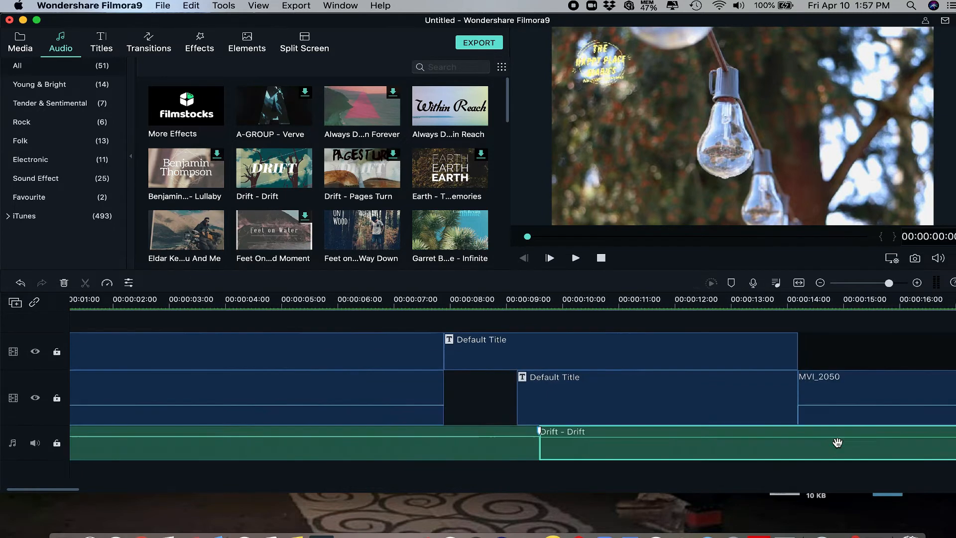
pyautogui.click(630, 304)
pyautogui.moveTo(630, 303); pyautogui.dragTo(637, 303)
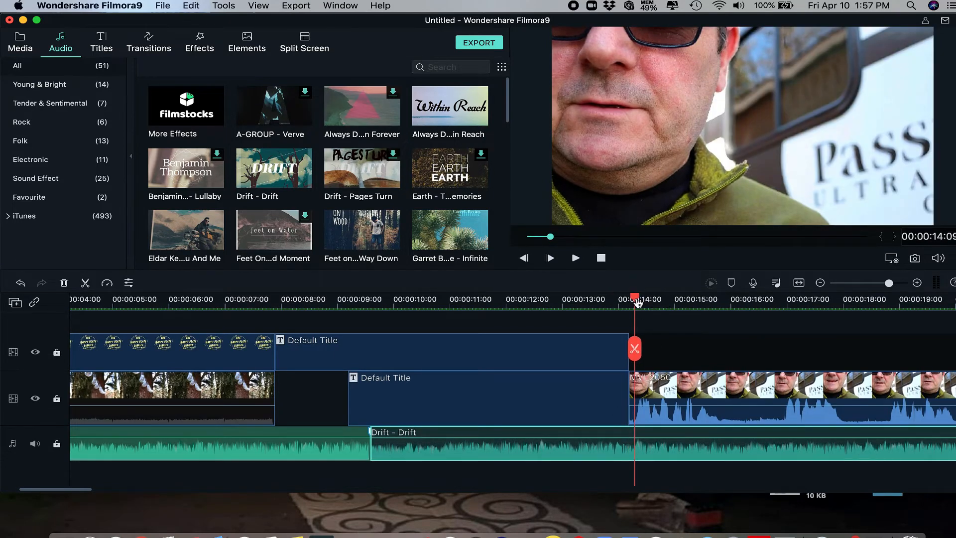
pyautogui.click(634, 349)
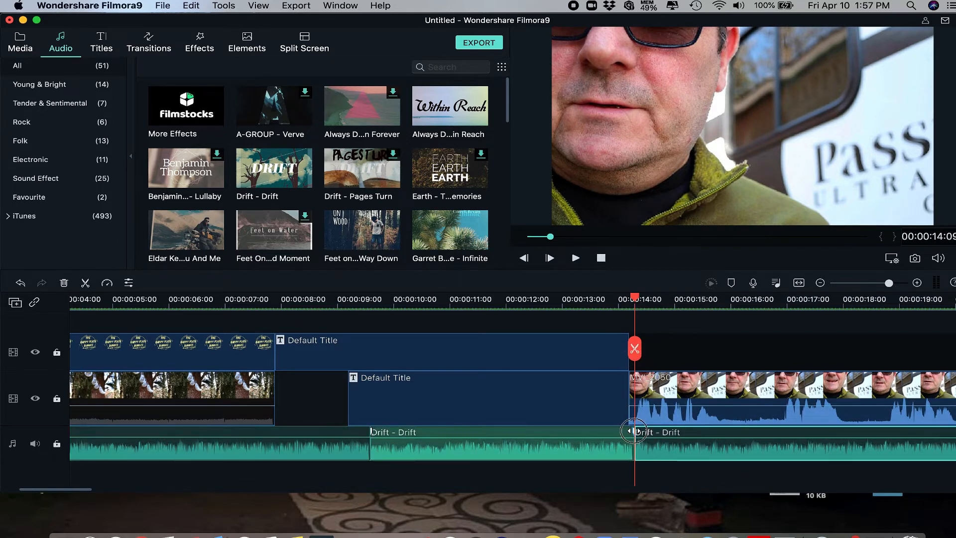
# Step: Lower the volume of the Drift piece starting at 00:00:14:09 to a faint level beneath the MVI_2050 speech
pyautogui.moveTo(633, 431); pyautogui.dragTo(595, 431)
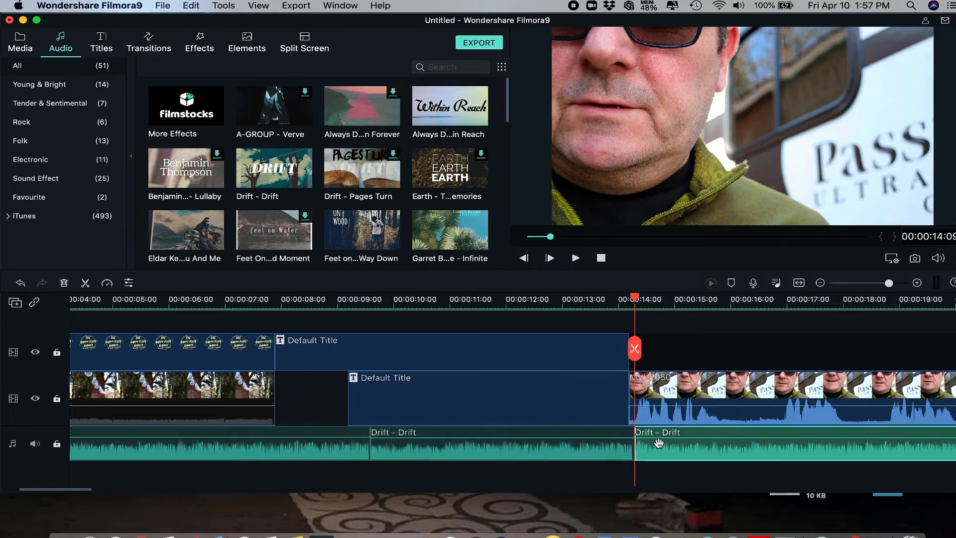
pyautogui.moveTo(670, 437); pyautogui.dragTo(669, 454)
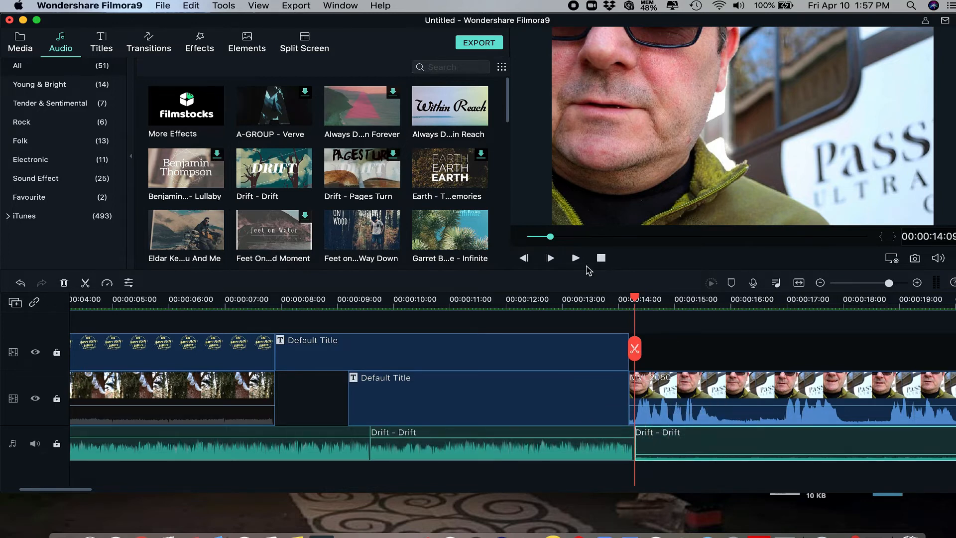
# Step: Enlarge the preview area and play the video from the beginning into MVI_2050 to check the music level
pyautogui.click(600, 258)
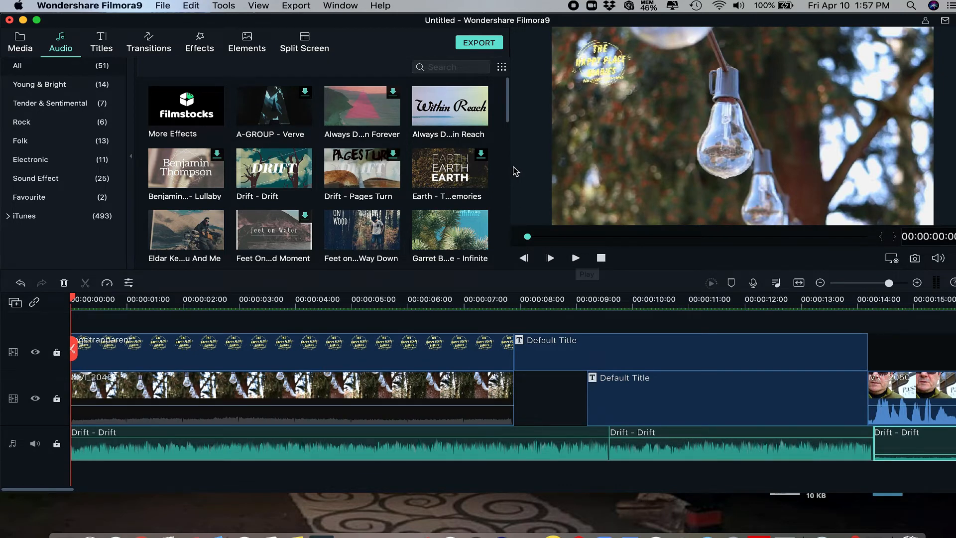
pyautogui.moveTo(509, 161); pyautogui.dragTo(423, 169)
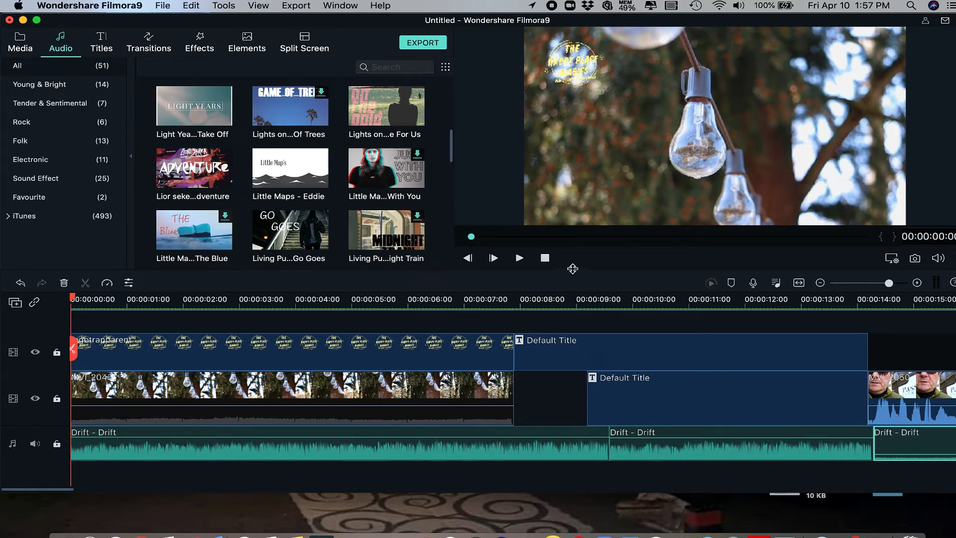
pyautogui.moveTo(576, 270); pyautogui.dragTo(573, 317)
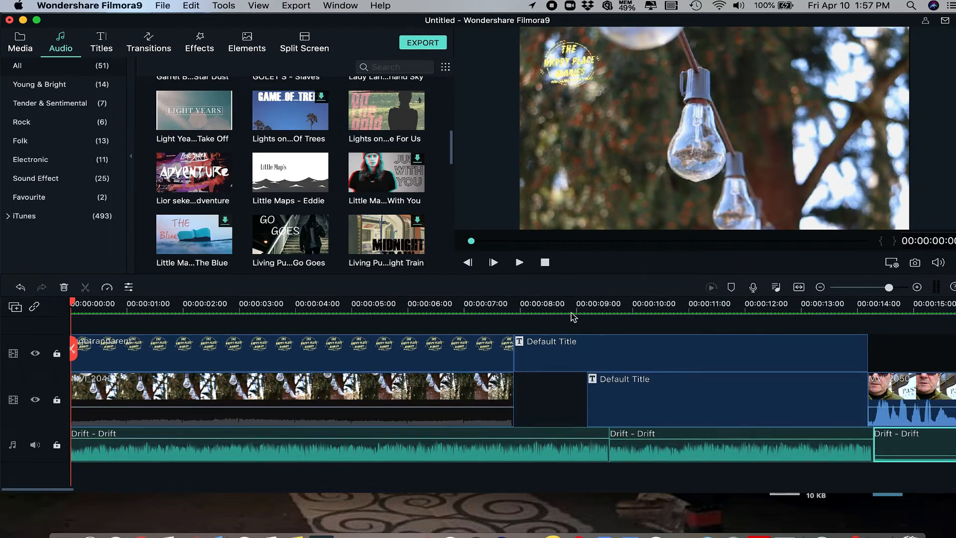
pyautogui.click(518, 265)
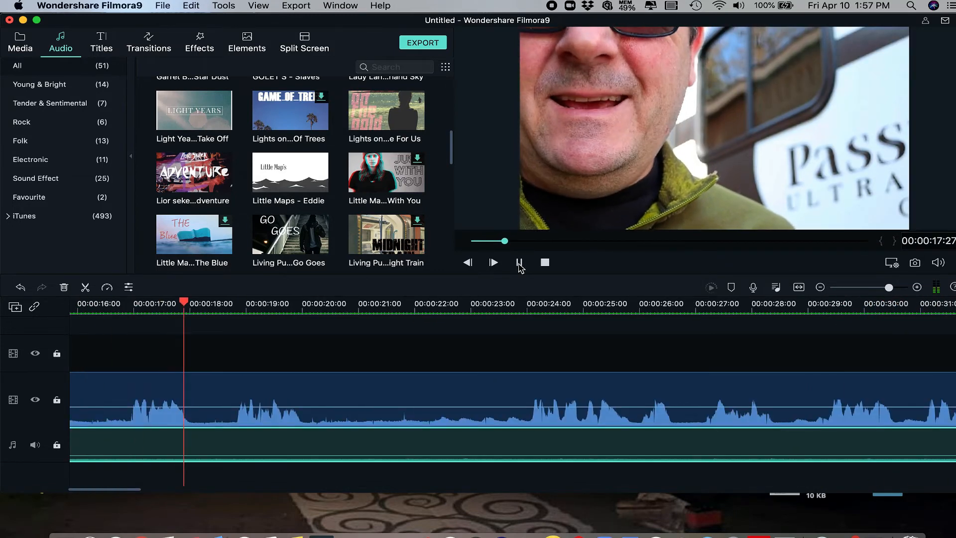
pyautogui.click(519, 262)
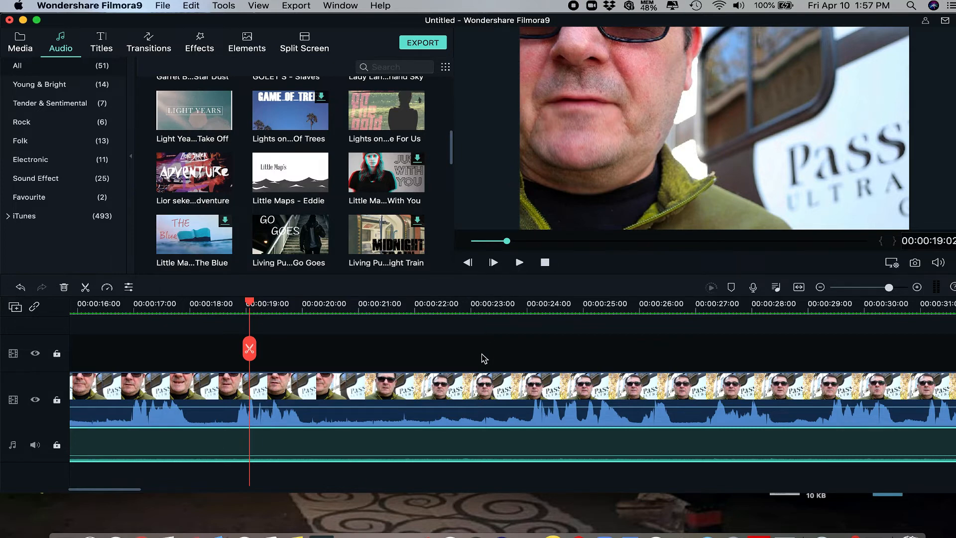
# Step: Split both MVI_2050 and the Drift music at 00:00:20:02, where the opening speech ends
pyautogui.hscroll(-5, 392, 381)
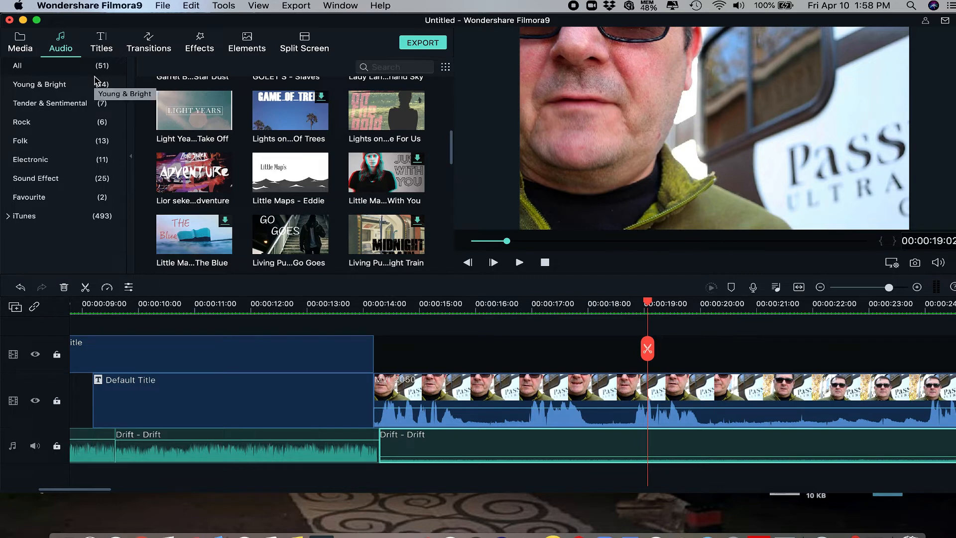
pyautogui.click(21, 41)
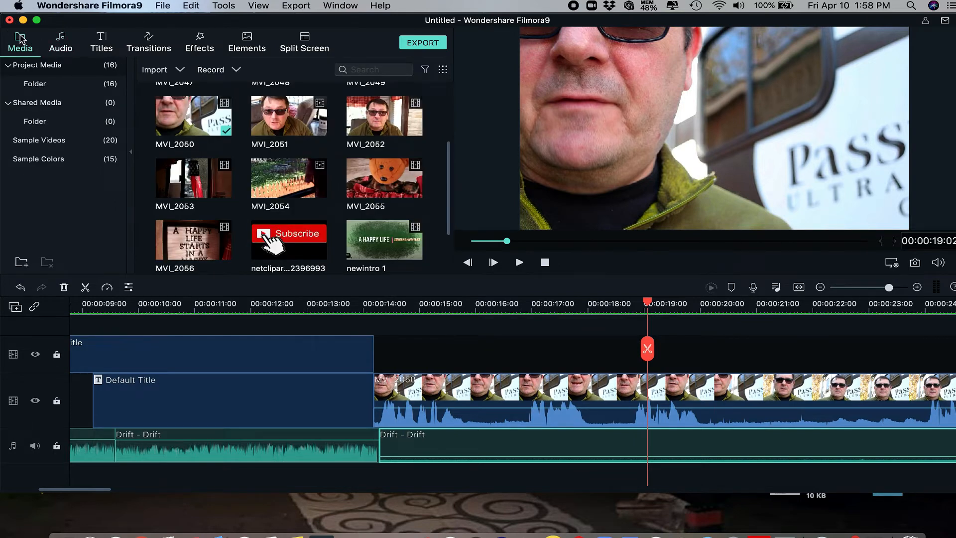
pyautogui.click(387, 374)
pyautogui.click(520, 265)
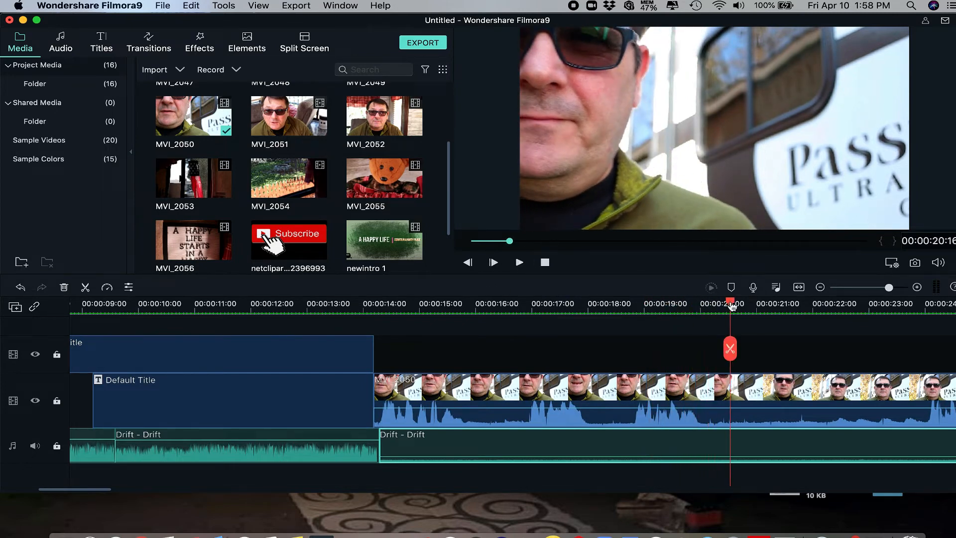
pyautogui.moveTo(732, 306); pyautogui.dragTo(703, 306)
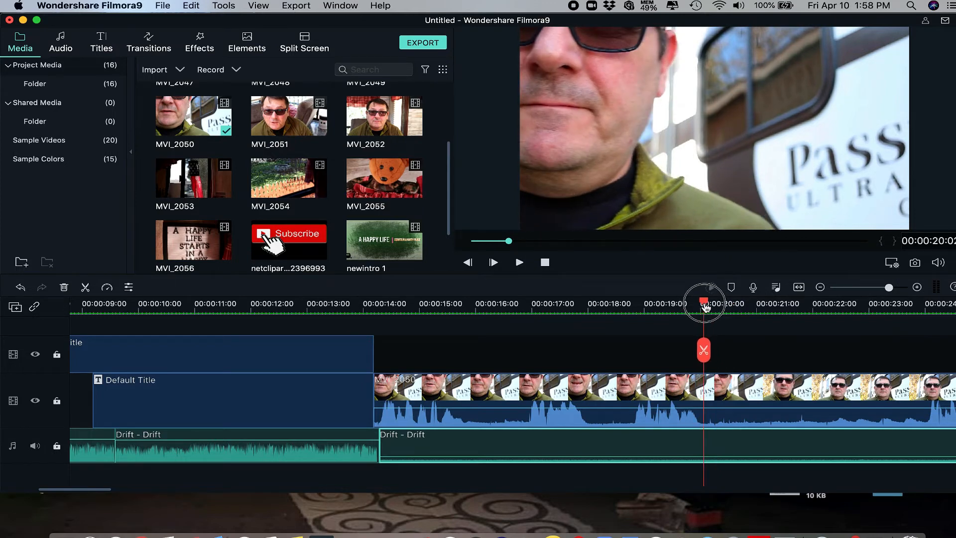
pyautogui.click(704, 351)
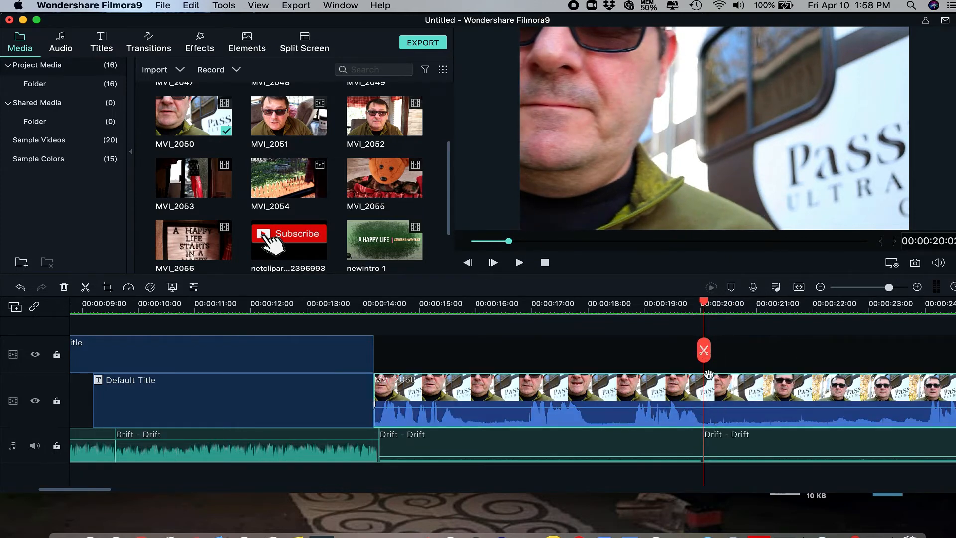
pyautogui.click(717, 395)
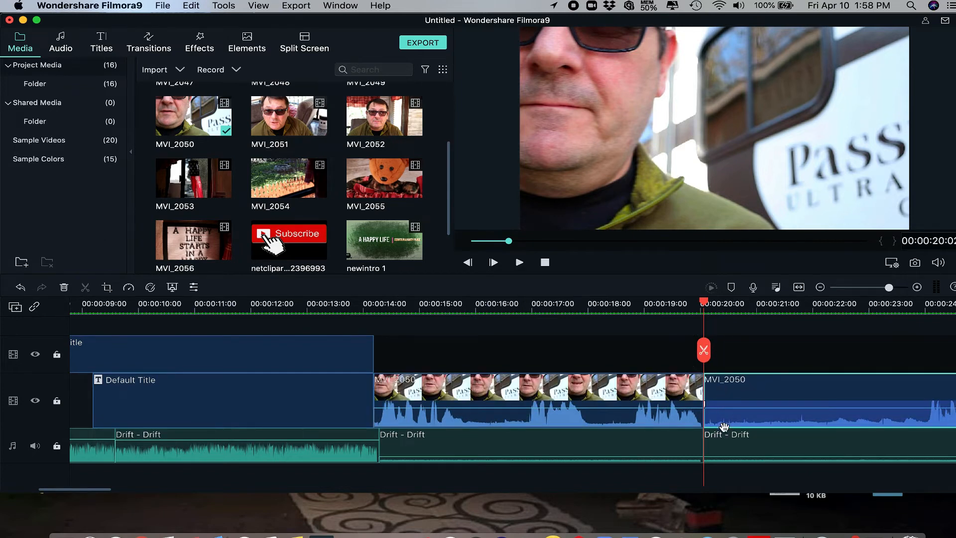
# Step: Place newintro 1 on the upper track at 00:00:20:02 and shift the later MVI_2050 and Drift pieces to start at its end
pyautogui.hscroll(5, 598, 354)
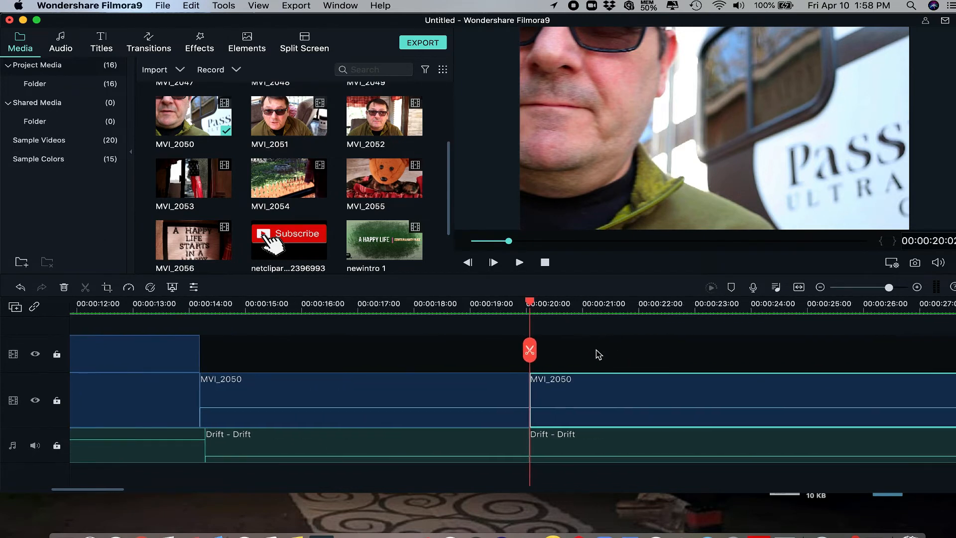
pyautogui.hscroll(3, 598, 353)
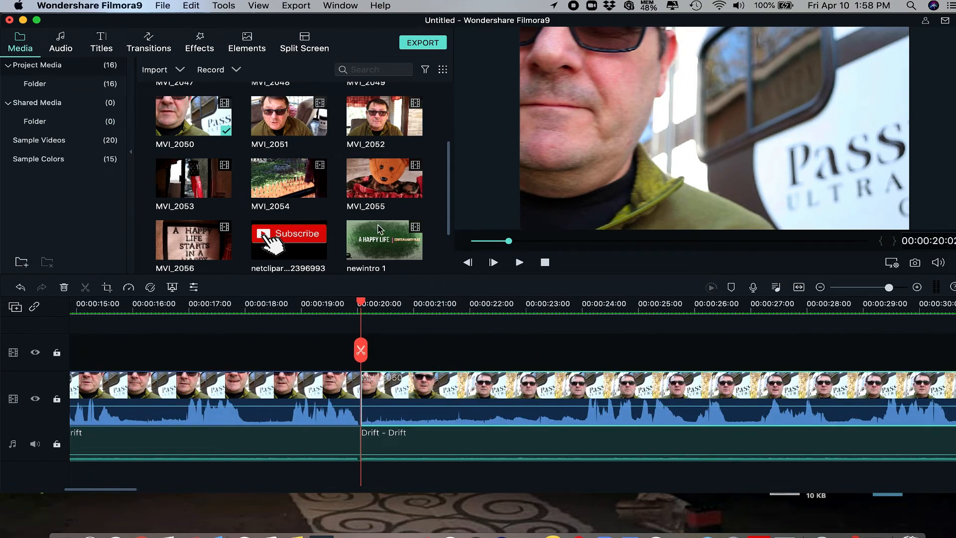
pyautogui.moveTo(381, 238); pyautogui.dragTo(365, 350)
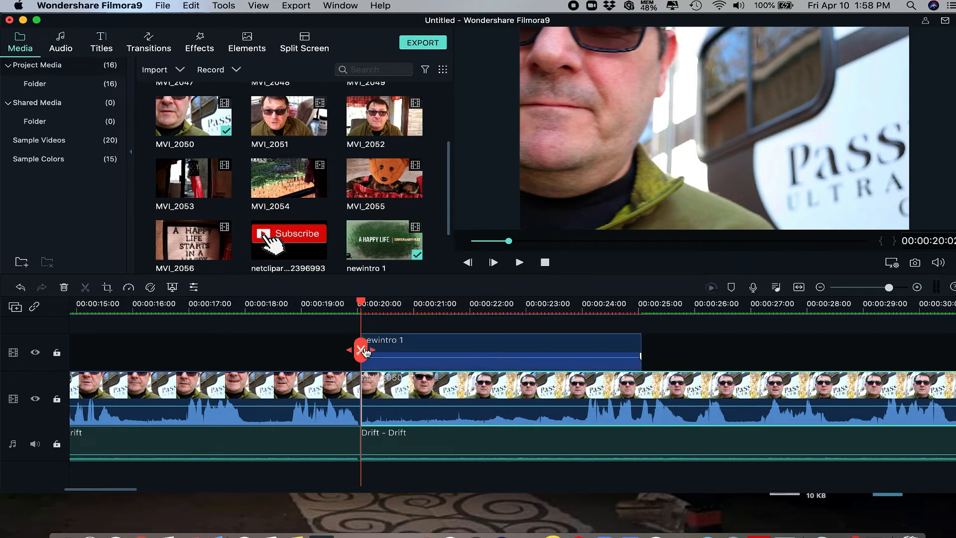
pyautogui.moveTo(437, 402); pyautogui.dragTo(762, 390)
pyautogui.moveTo(543, 434); pyautogui.dragTo(800, 437)
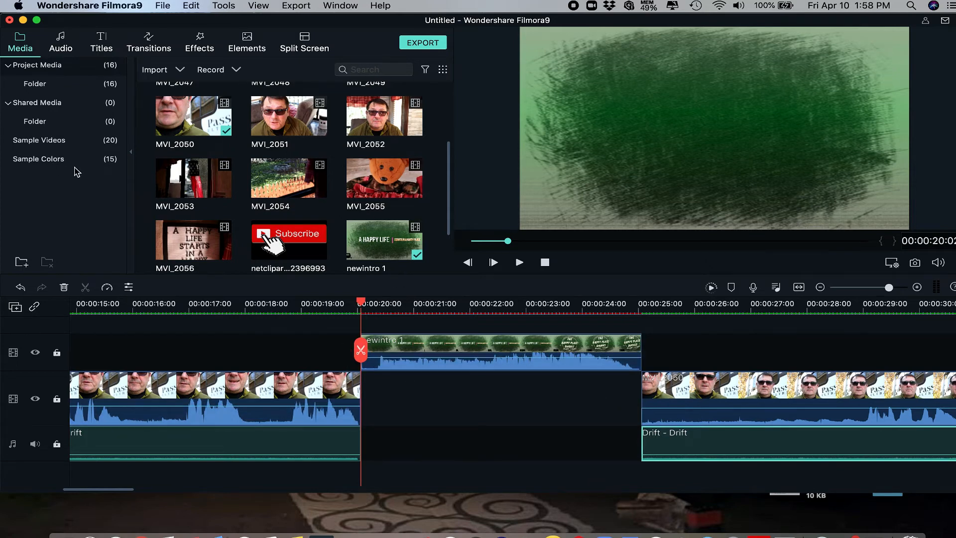
# Step: Move newintro 1 down into the gap between the MVI_2050 pieces and add a Plain Shape 15 transition at its start
pyautogui.click(148, 48)
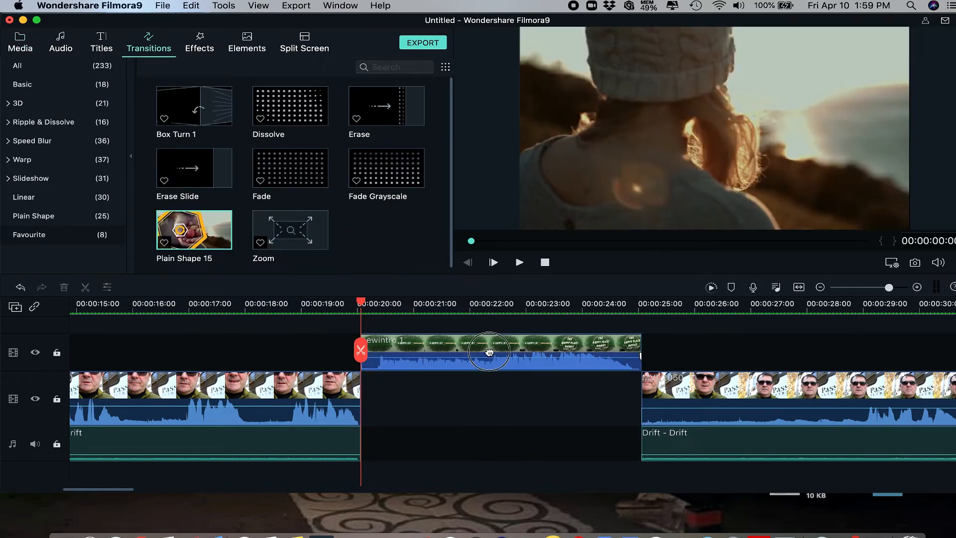
pyautogui.moveTo(490, 349); pyautogui.dragTo(489, 397)
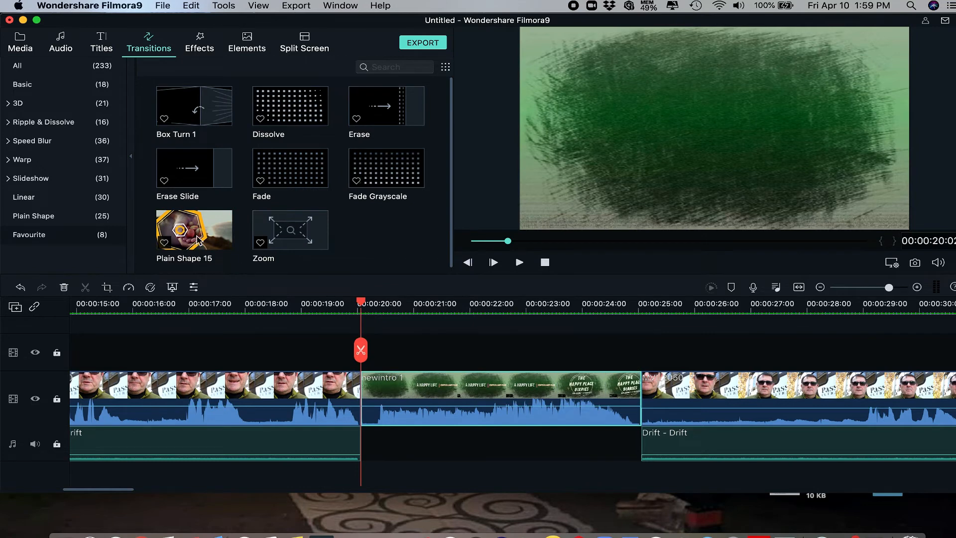
pyautogui.moveTo(195, 233); pyautogui.dragTo(349, 392)
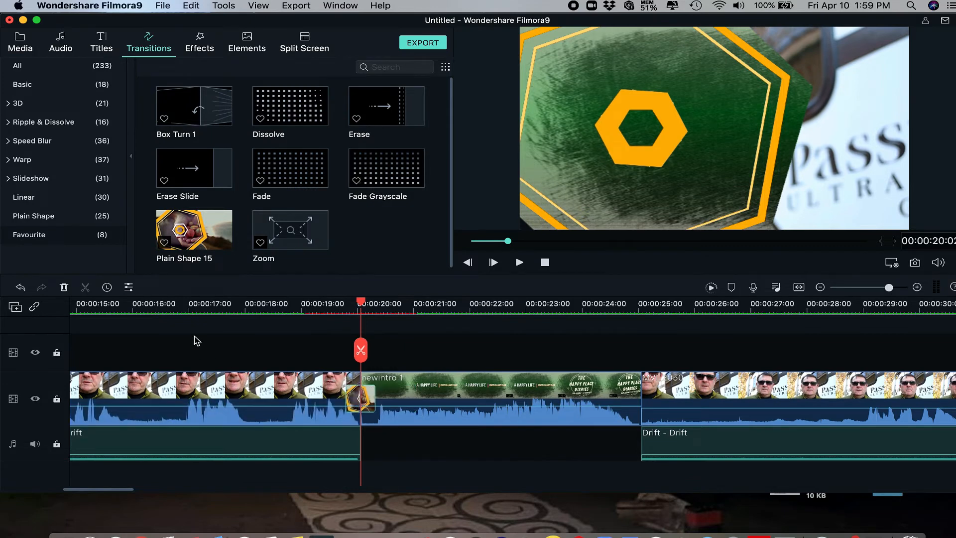
# Step: Play the edit from 00:00:17:07 through newintro 1 into the following speech, and look over the rest of MVI_2050
pyautogui.click(203, 304)
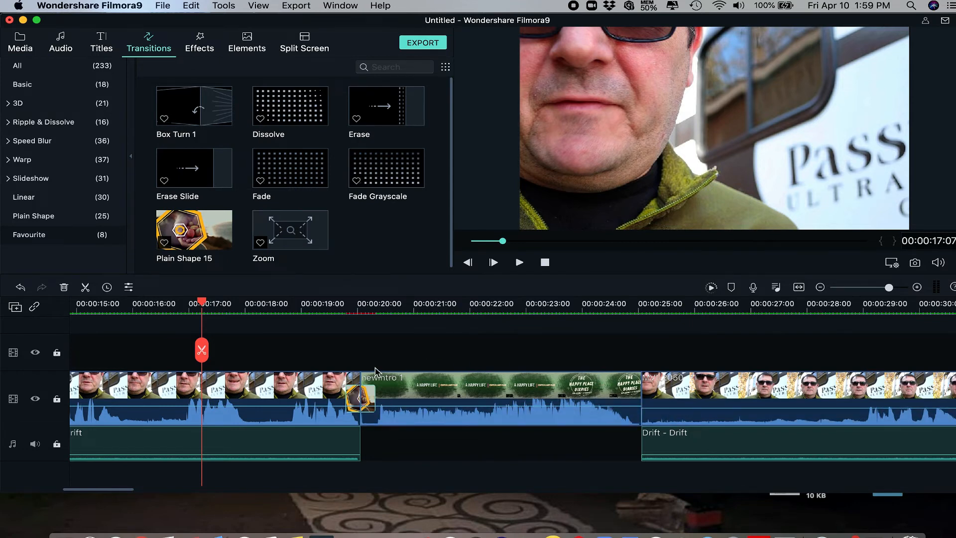
pyautogui.click(519, 263)
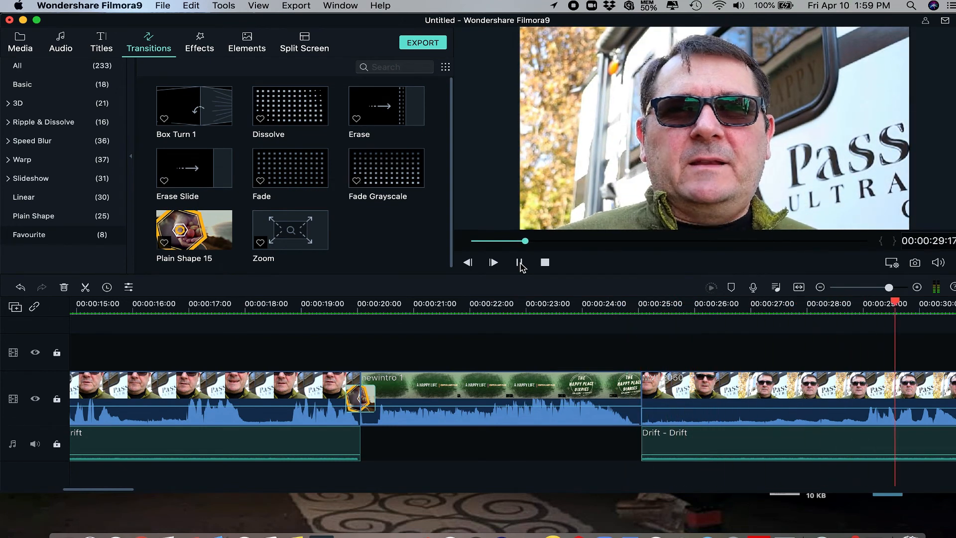
pyautogui.click(519, 262)
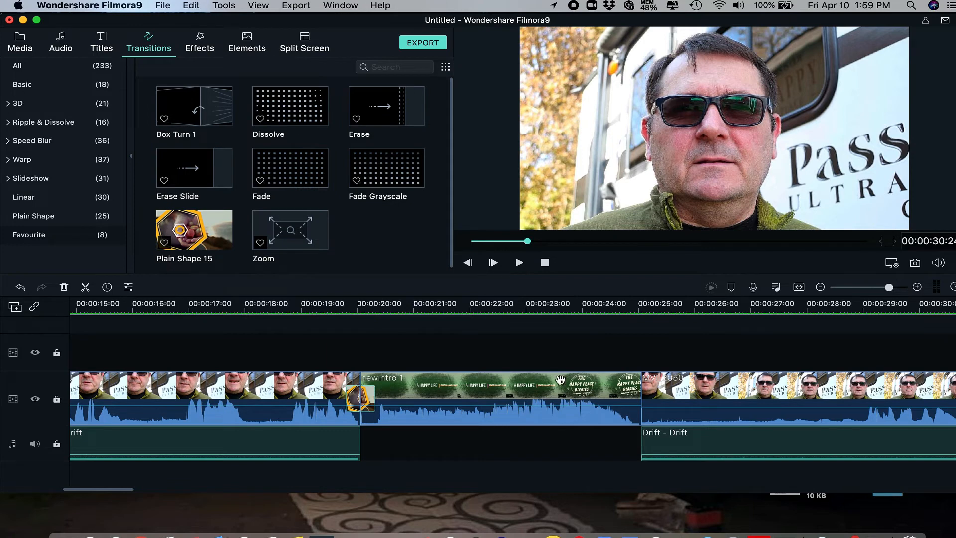
pyautogui.hscroll(10, 713, 403)
pyautogui.hscroll(8, 713, 402)
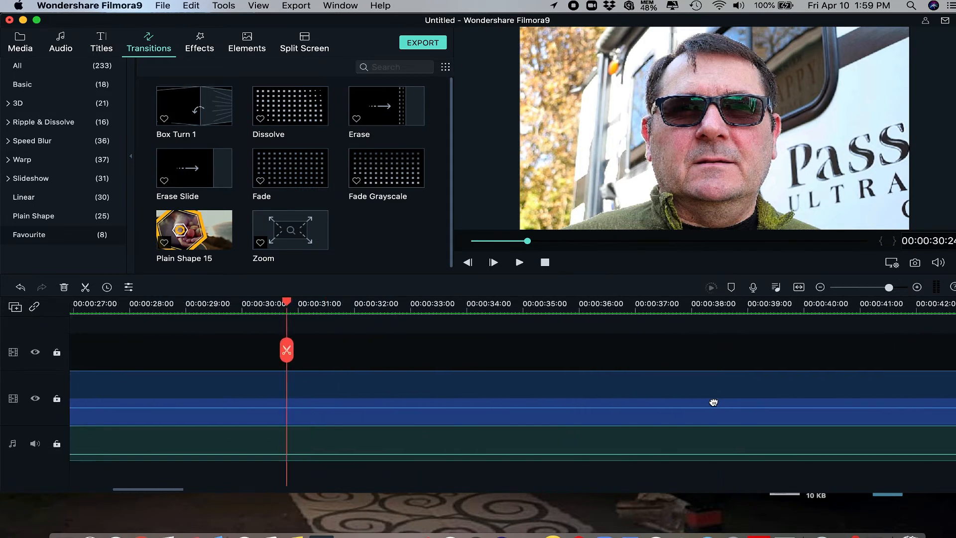
pyautogui.hscroll(10, 714, 402)
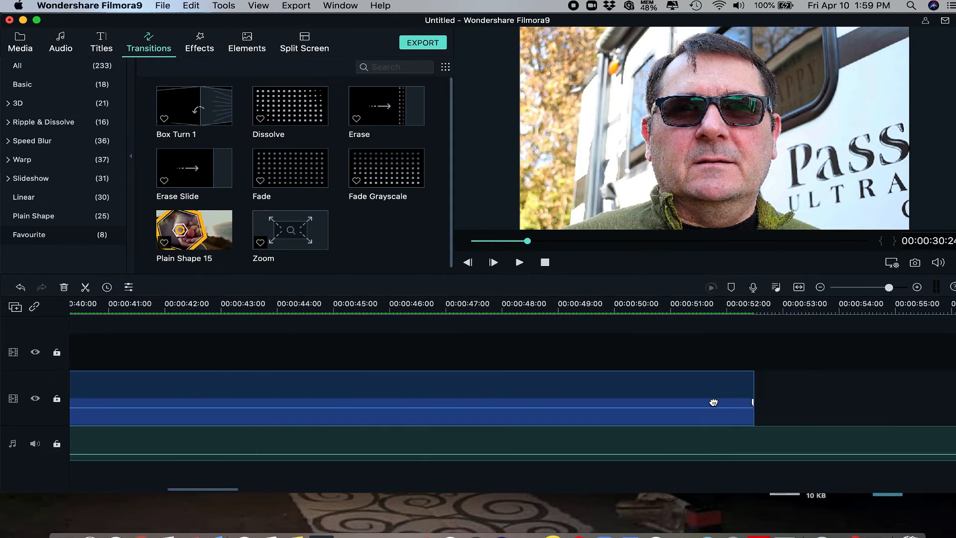
pyautogui.hscroll(-5, 713, 403)
pyautogui.hscroll(-19, 713, 402)
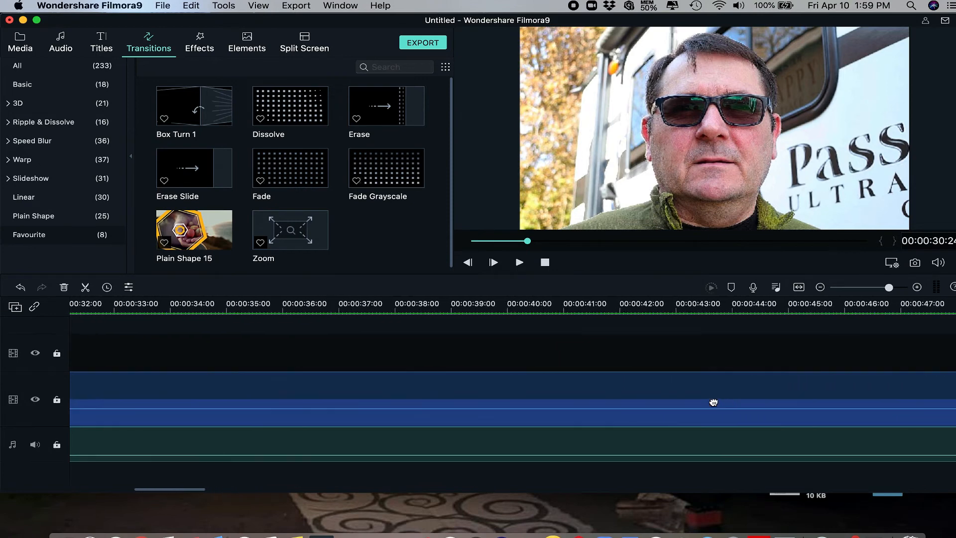
pyautogui.hscroll(-2, 713, 402)
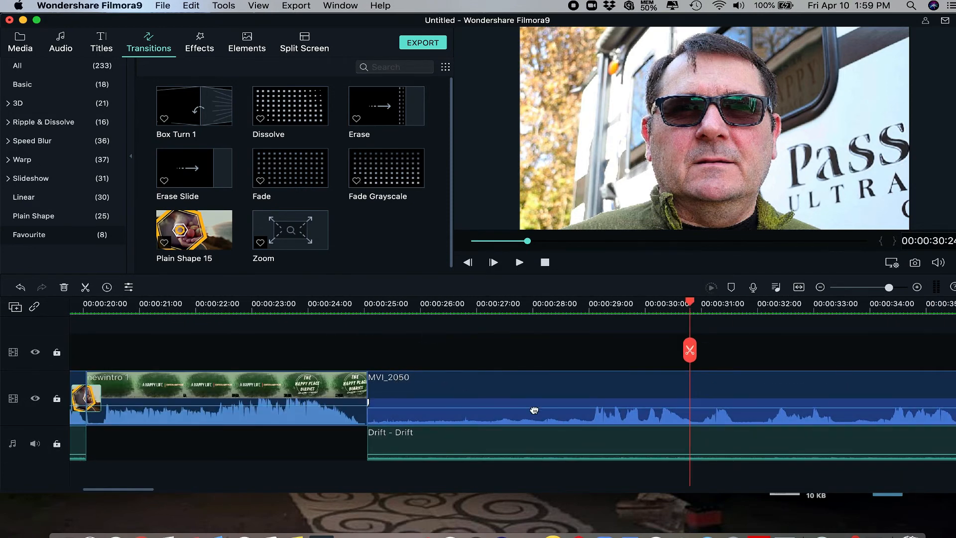
# Step: Place the netclipart subscribe button image on the track above MVI_2050, starting at about 00:00:29:20
pyautogui.click(21, 46)
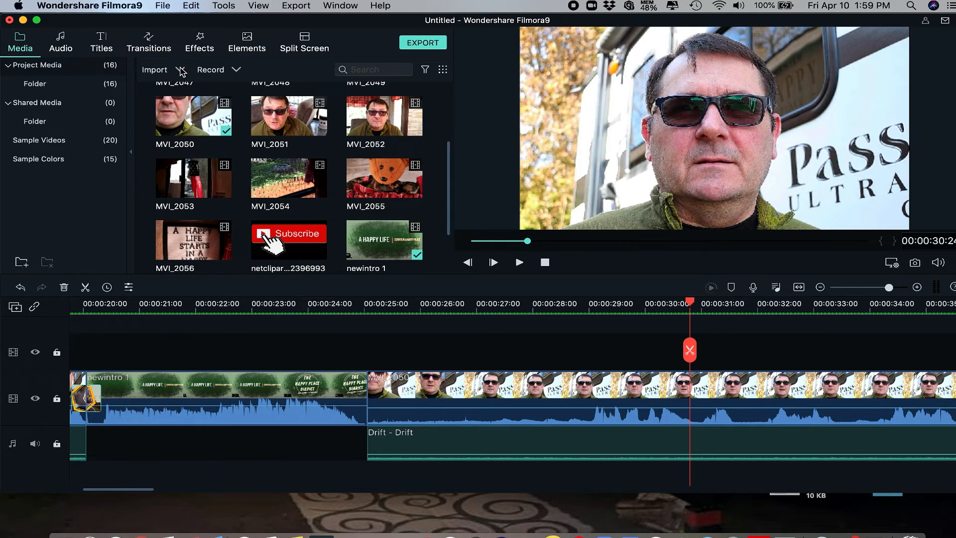
pyautogui.scroll(-3, 337, 212)
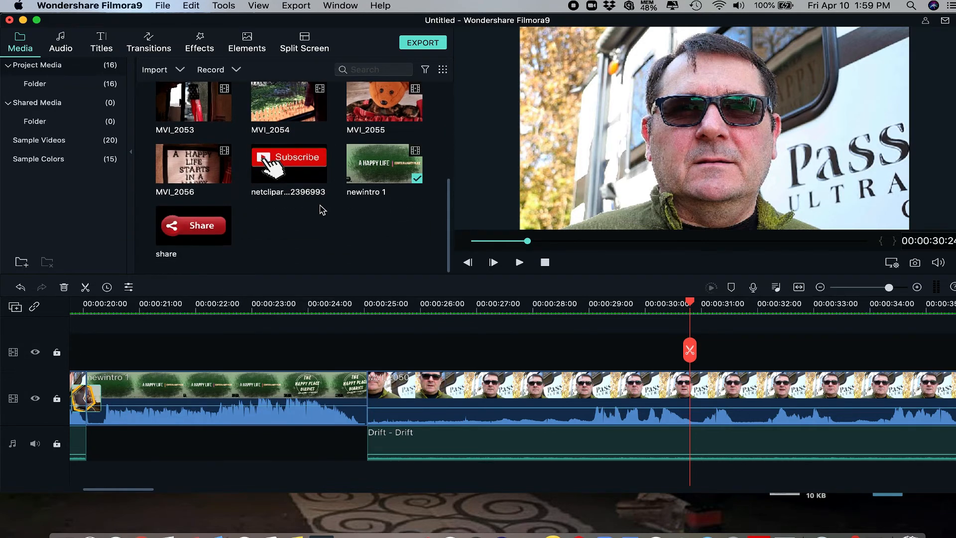
pyautogui.scroll(10, 322, 210)
pyautogui.scroll(-10, 322, 210)
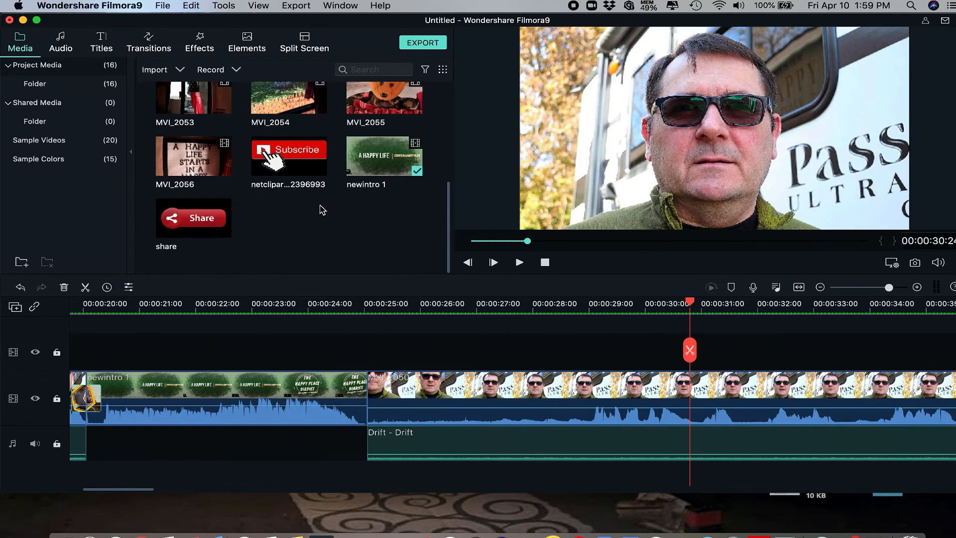
pyautogui.scroll(1, 293, 167)
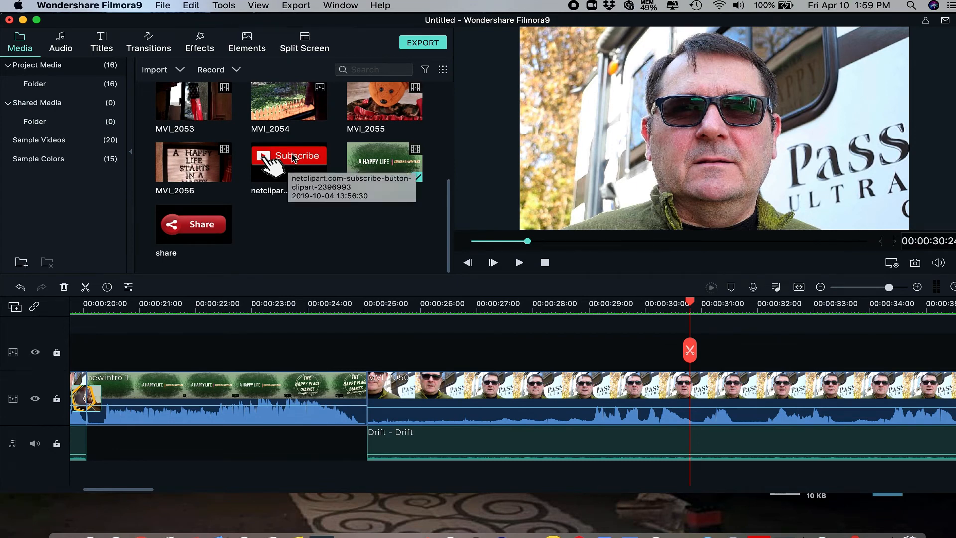
pyautogui.moveTo(293, 158); pyautogui.dragTo(628, 351)
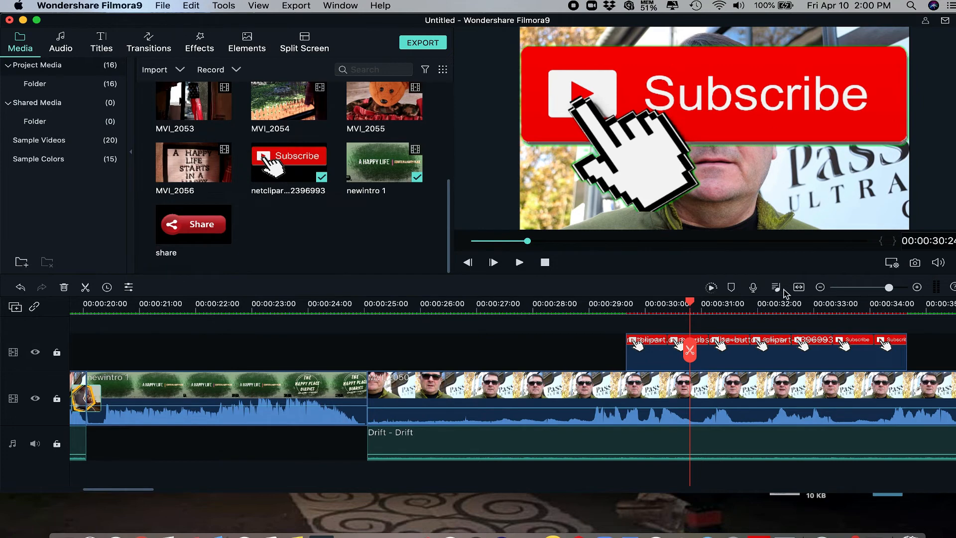
# Step: Shrink the subscribe button overlay to a small badge and position it in the lower-left corner of the video frame
pyautogui.doubleClick(730, 96)
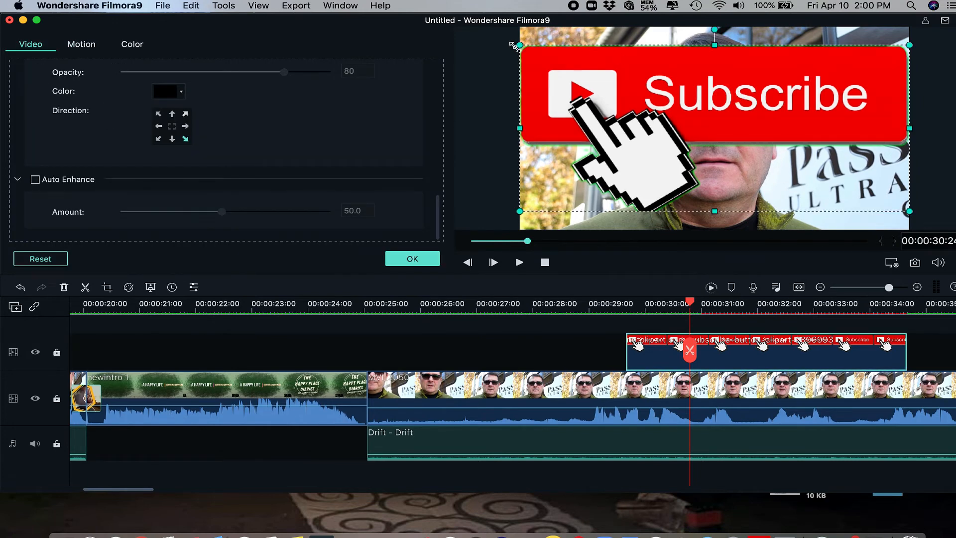
pyautogui.moveTo(520, 45); pyautogui.dragTo(599, 188)
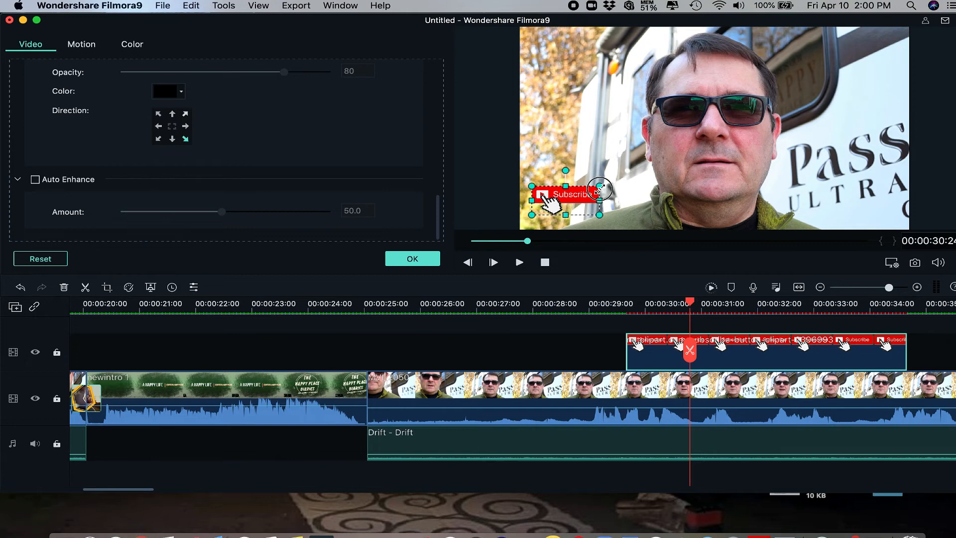
pyautogui.click(568, 113)
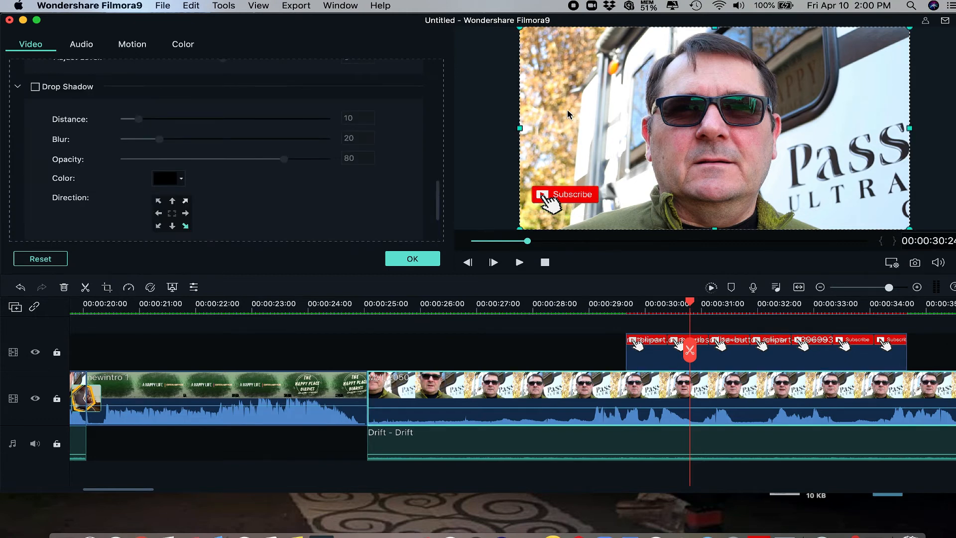
# Step: Accept the subscribe overlay's settings and play the edit from just before the overlay until it disappears
pyautogui.click(408, 259)
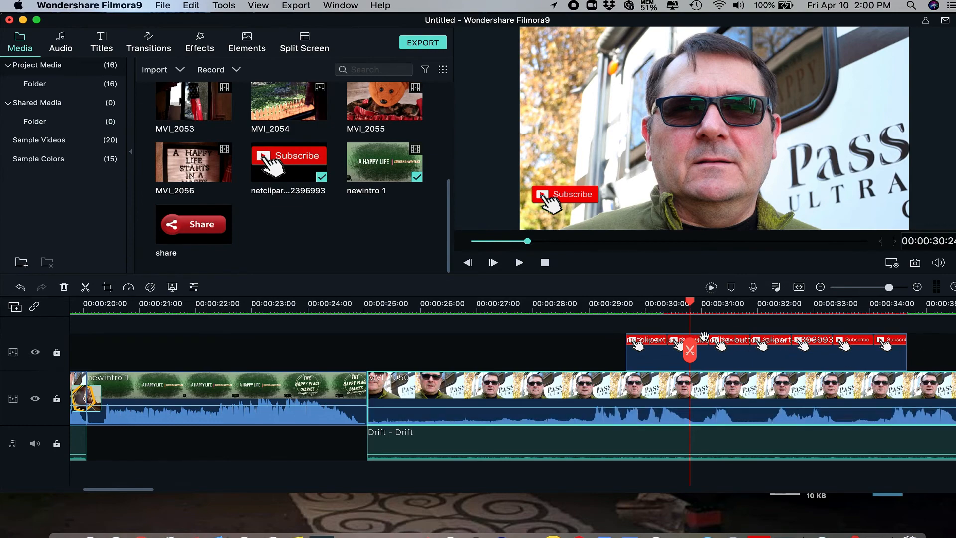
pyautogui.click(584, 312)
pyautogui.click(521, 263)
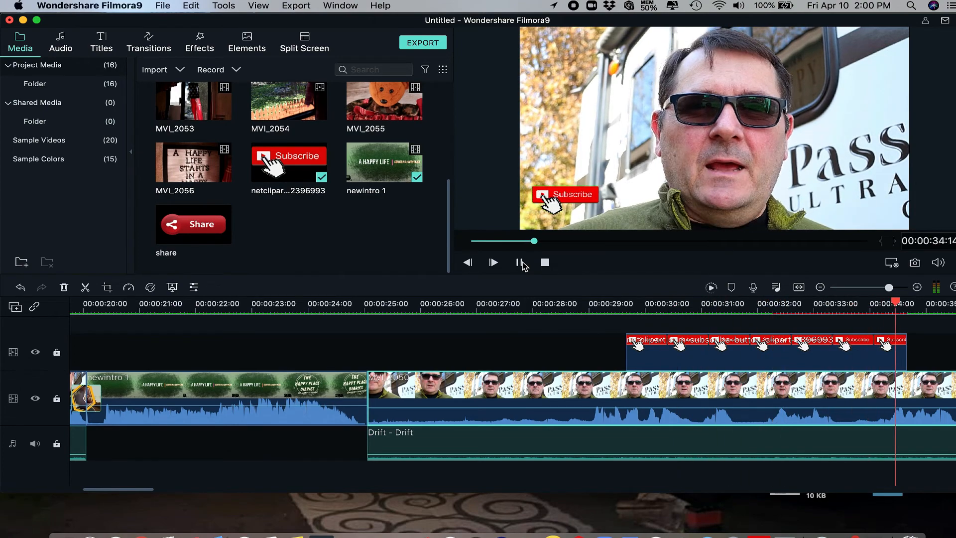
pyautogui.click(521, 263)
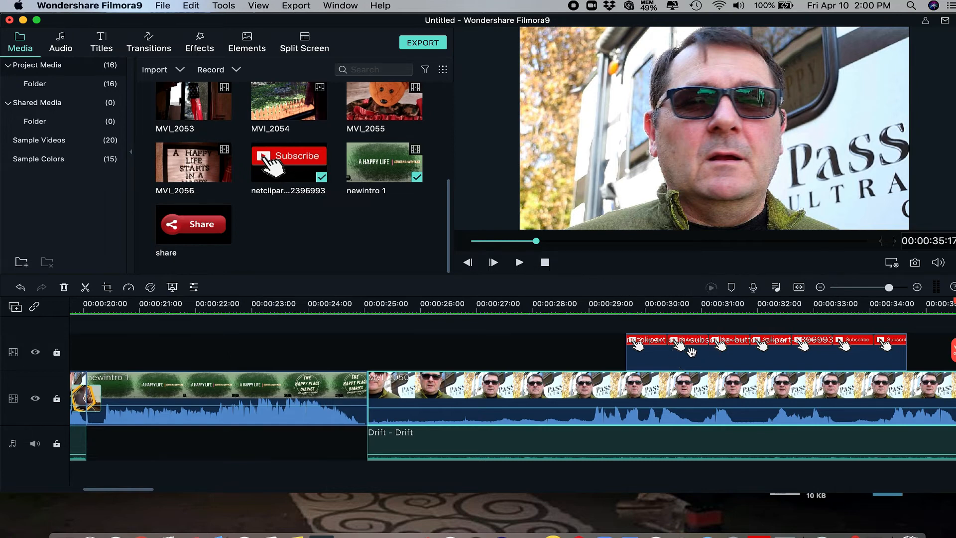
# Step: Lengthen the subscribe button clip by about half a second and render the timeline preview
pyautogui.click(691, 352)
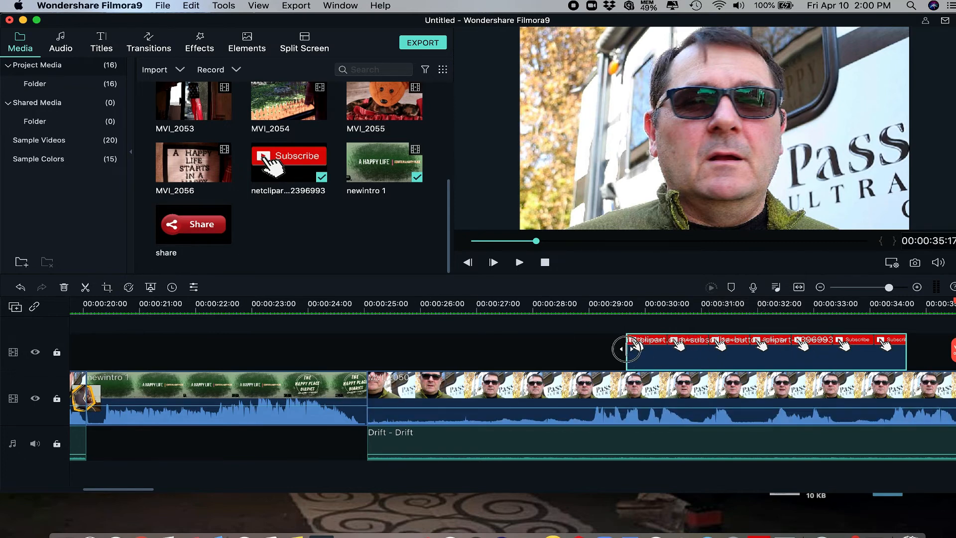
pyautogui.moveTo(626, 349); pyautogui.dragTo(608, 348)
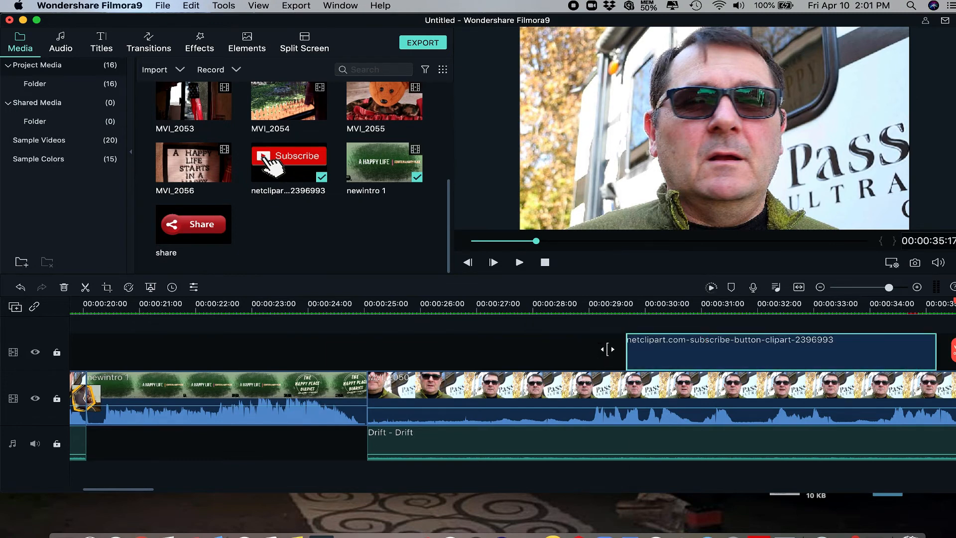
pyautogui.click(712, 289)
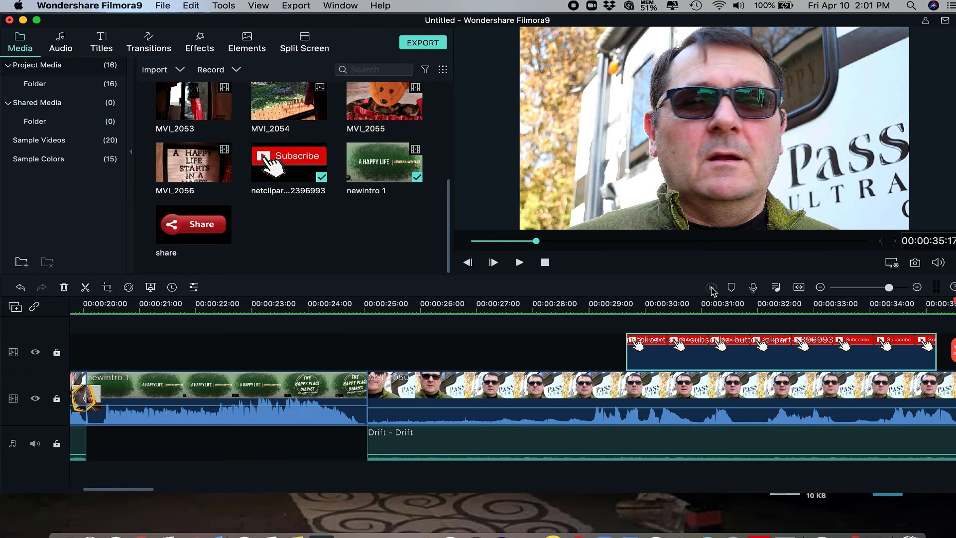
# Step: Play the edit from 00:00:24:10, near the end of newintro 1, into the subscribe button overlay
pyautogui.hscroll(-10, 270, 347)
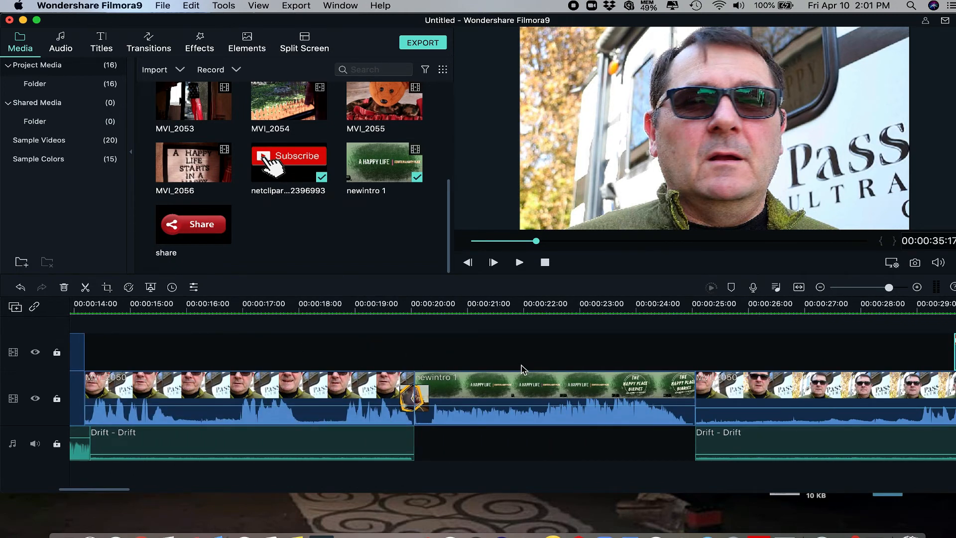
pyautogui.hscroll(10, 521, 369)
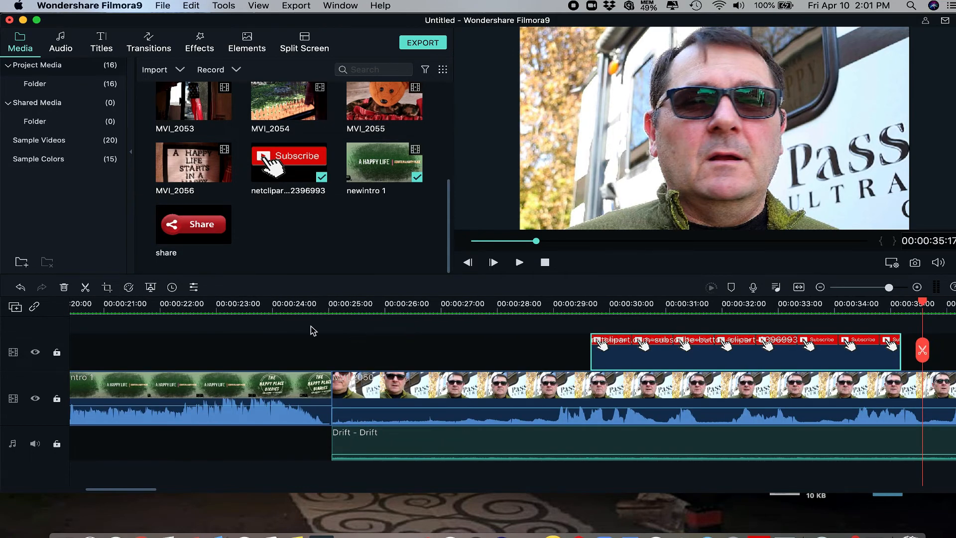
pyautogui.click(291, 306)
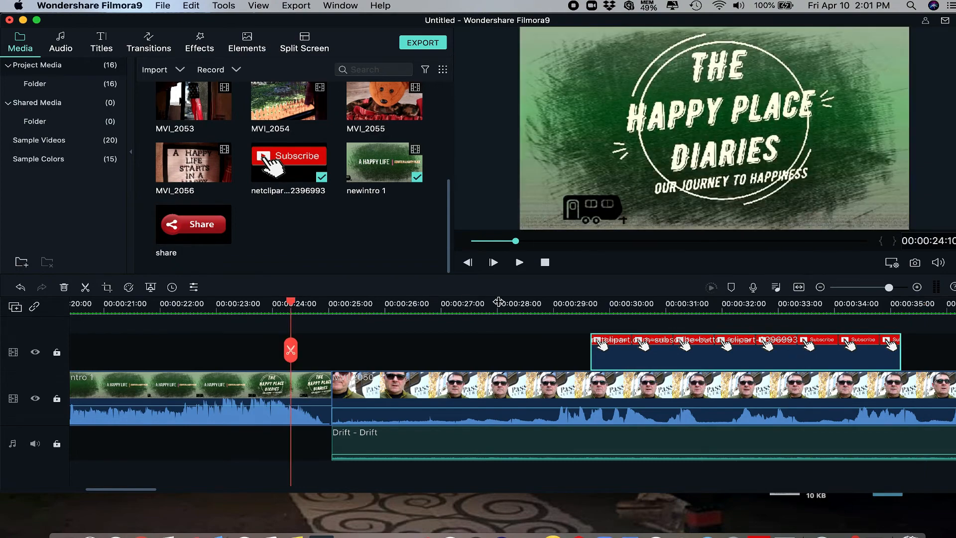
pyautogui.click(519, 263)
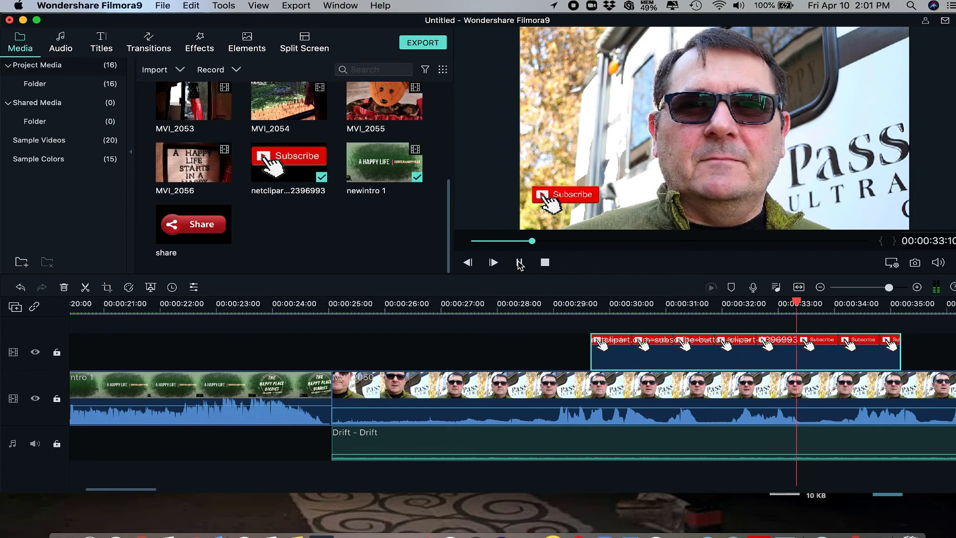
pyautogui.click(520, 262)
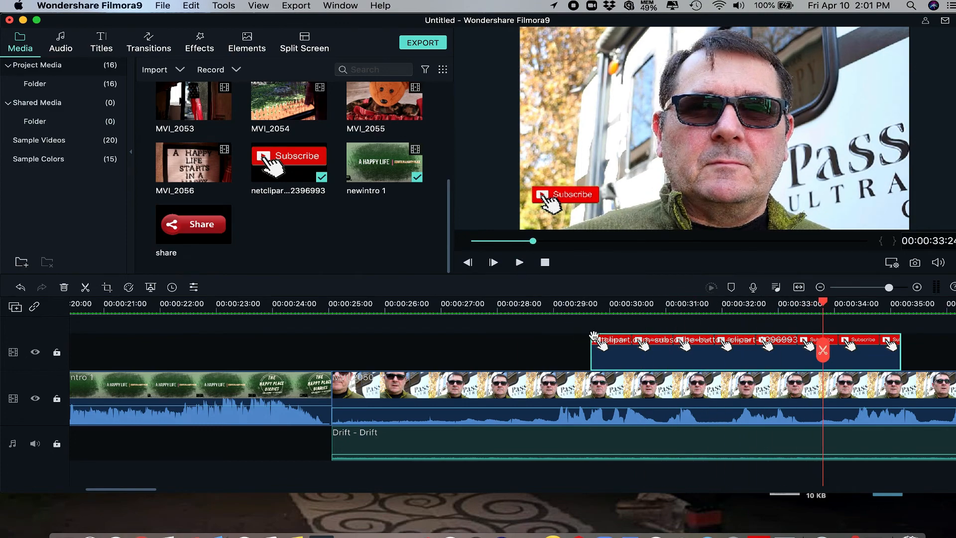
# Step: Replay the section from just before the subscribe button appears until midway through the overlay
pyautogui.click(609, 415)
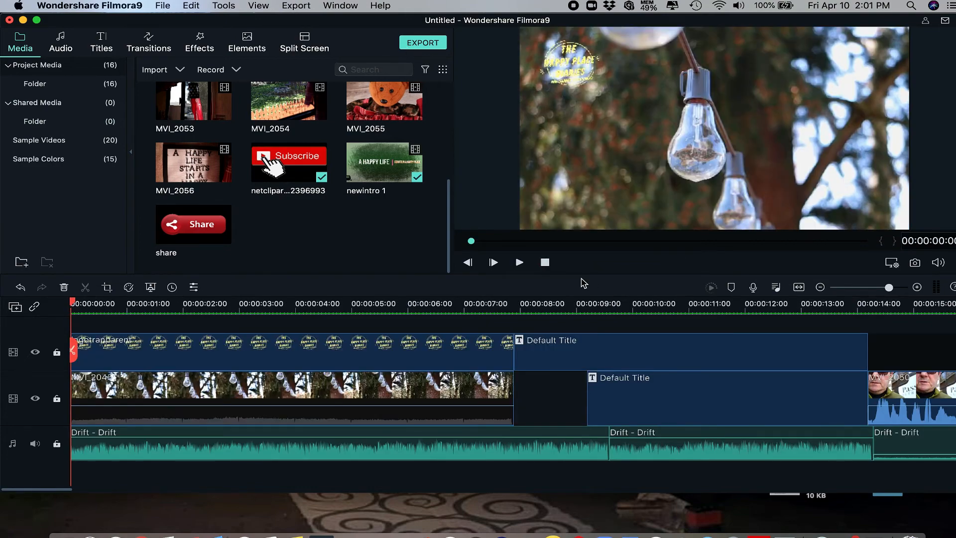
pyautogui.hscroll(10, 692, 374)
pyautogui.hscroll(5, 682, 374)
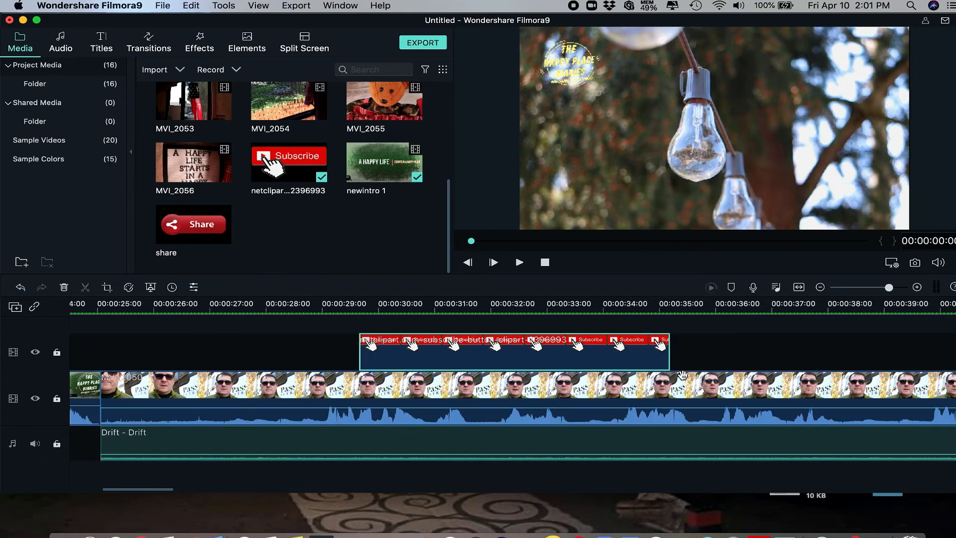
pyautogui.click(337, 306)
pyautogui.click(523, 264)
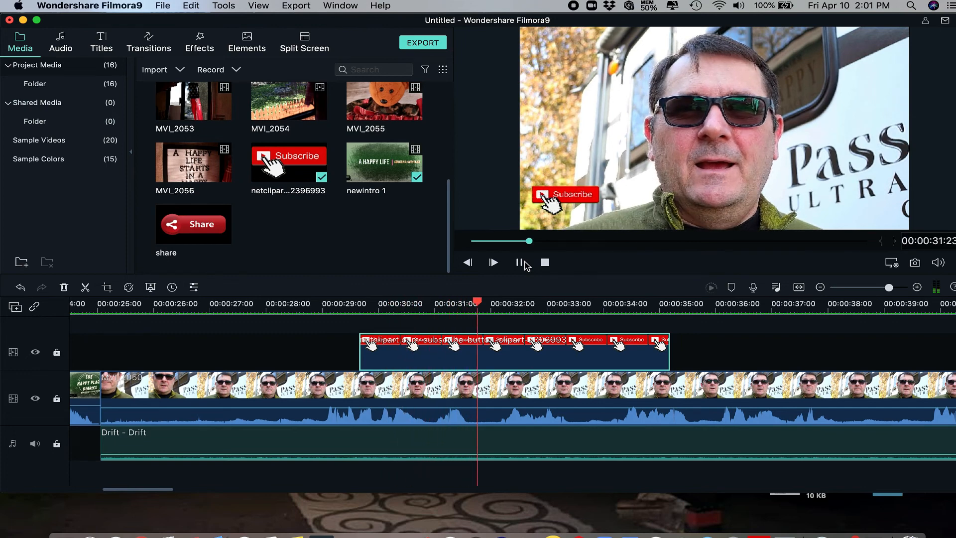
pyautogui.click(519, 263)
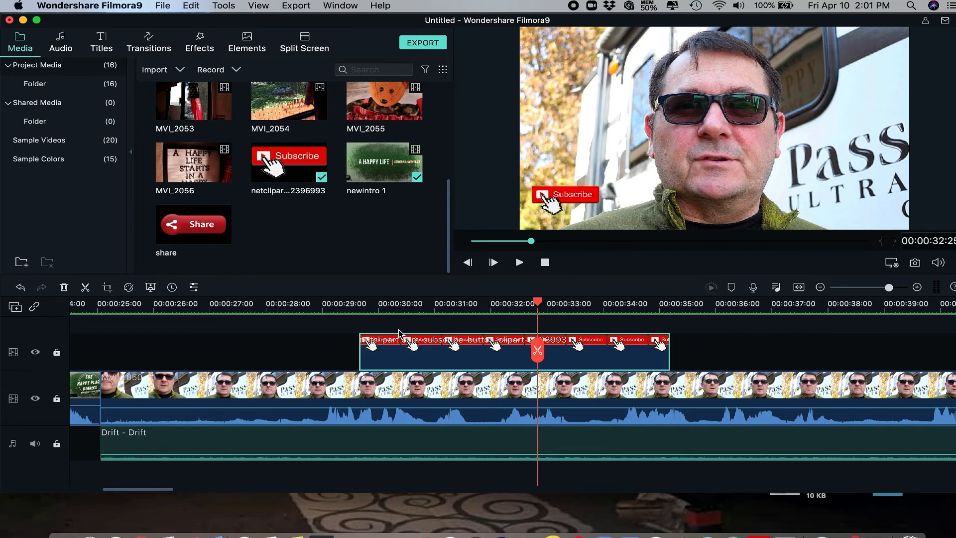
# Step: Open the export settings, choose MP4 as the output format, and look over the YouTube and Device export options
pyautogui.hscroll(20, 543, 359)
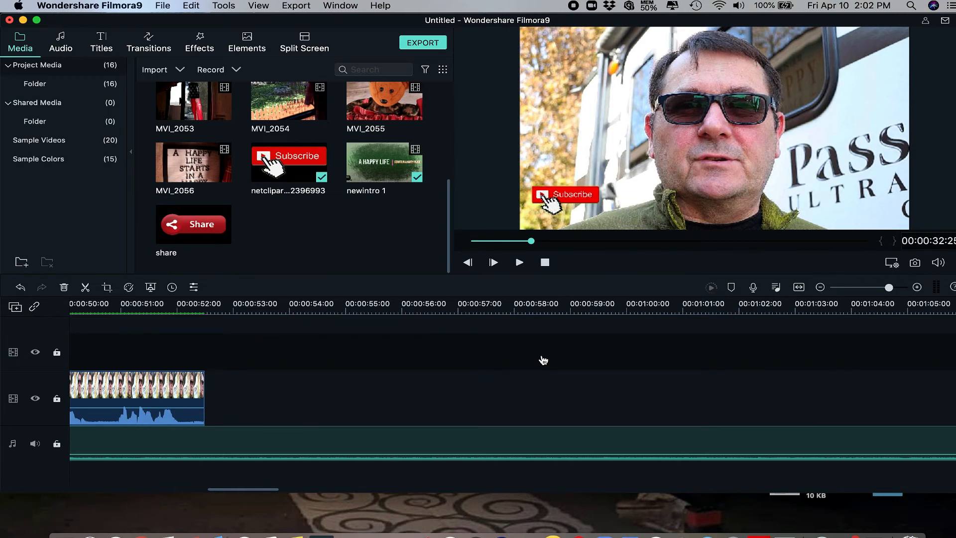
pyautogui.click(422, 43)
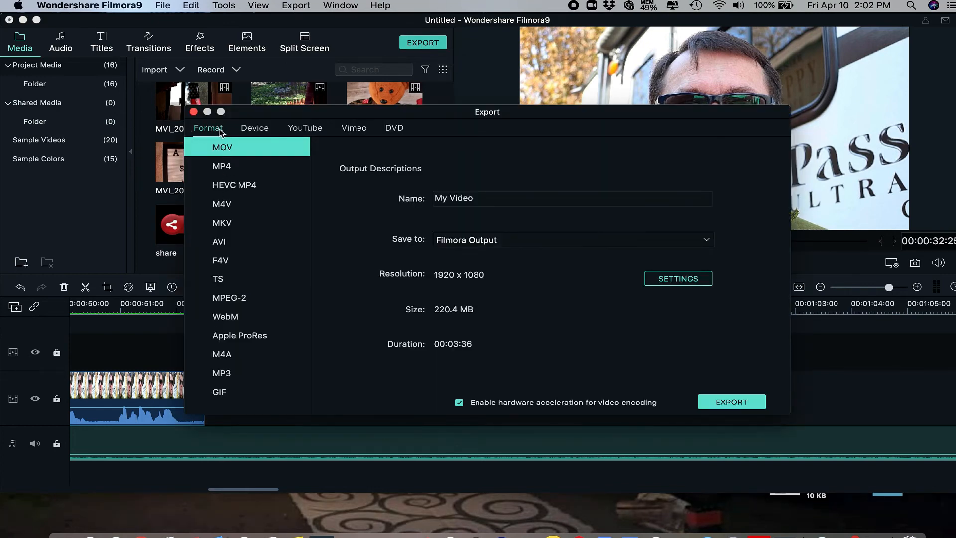
pyautogui.click(223, 166)
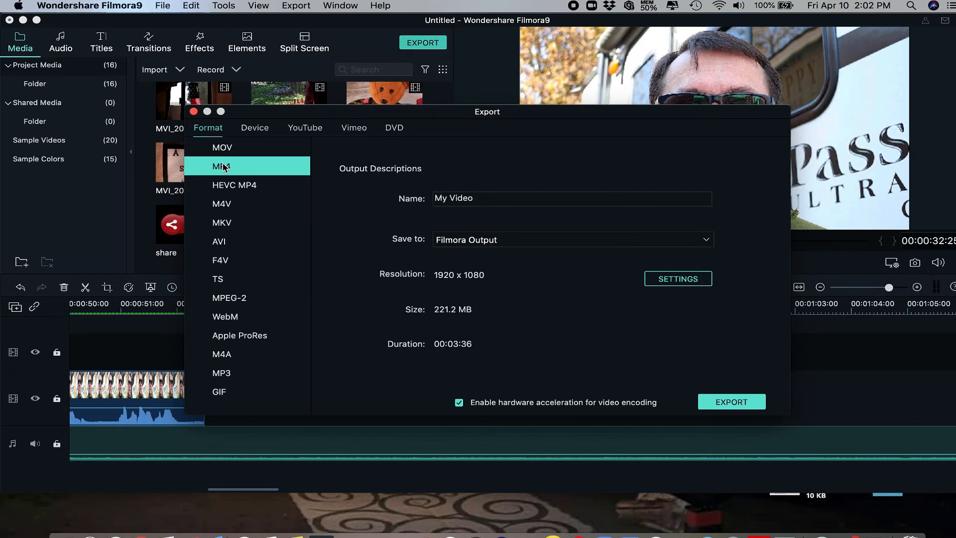
pyautogui.click(302, 131)
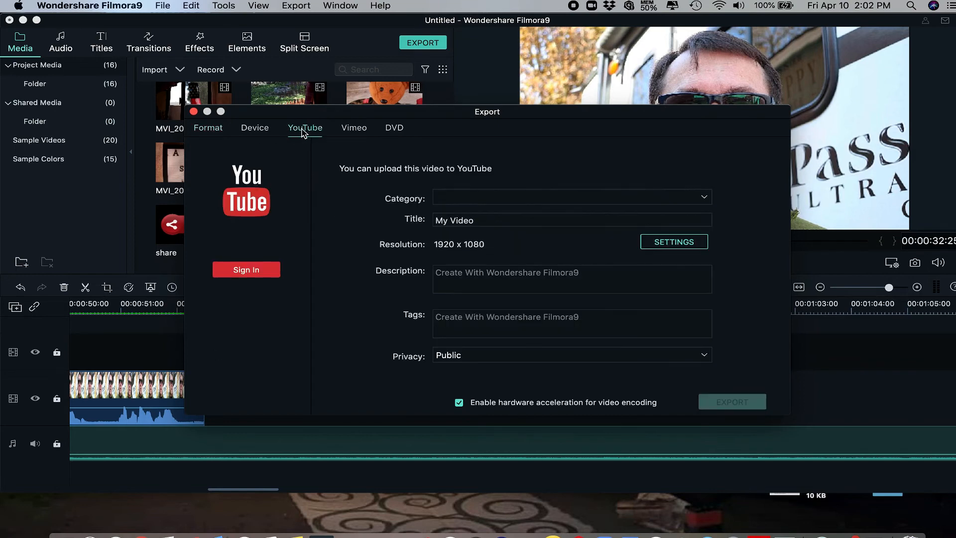
pyautogui.click(255, 131)
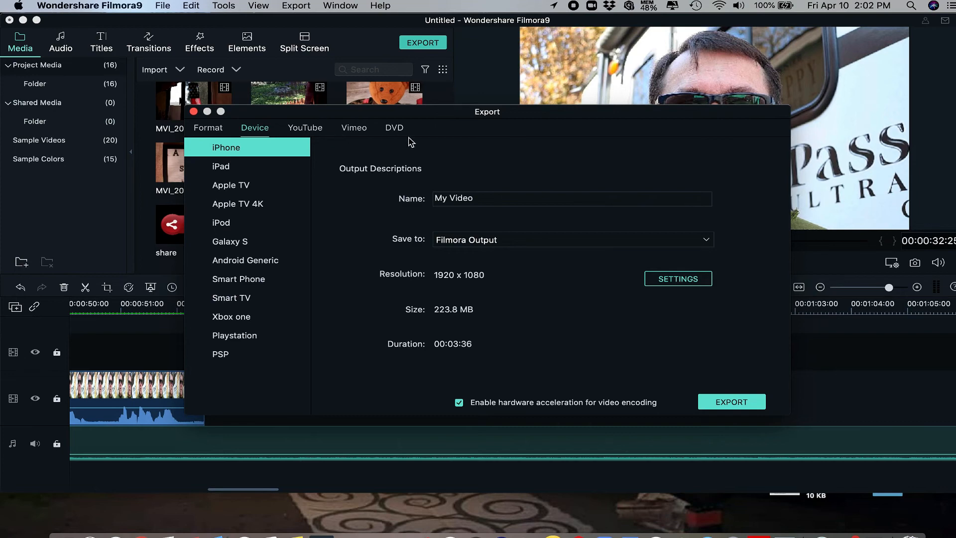
pyautogui.click(208, 131)
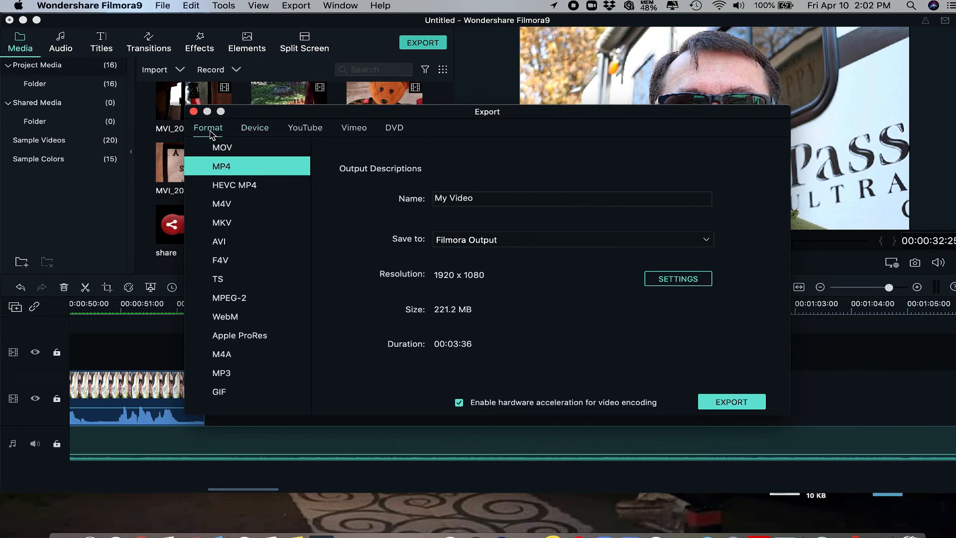
# Step: Name the export Perspective and set Desktop as its save location
pyautogui.click(483, 197)
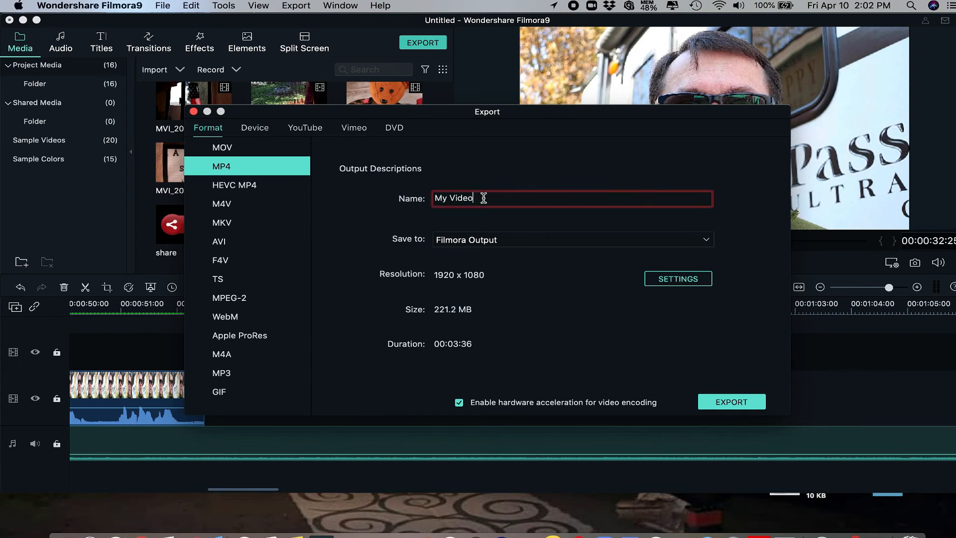
pyautogui.moveTo(485, 197); pyautogui.dragTo(421, 197)
pyautogui.write('Perspective')
pyautogui.click(464, 238)
pyautogui.click(466, 281)
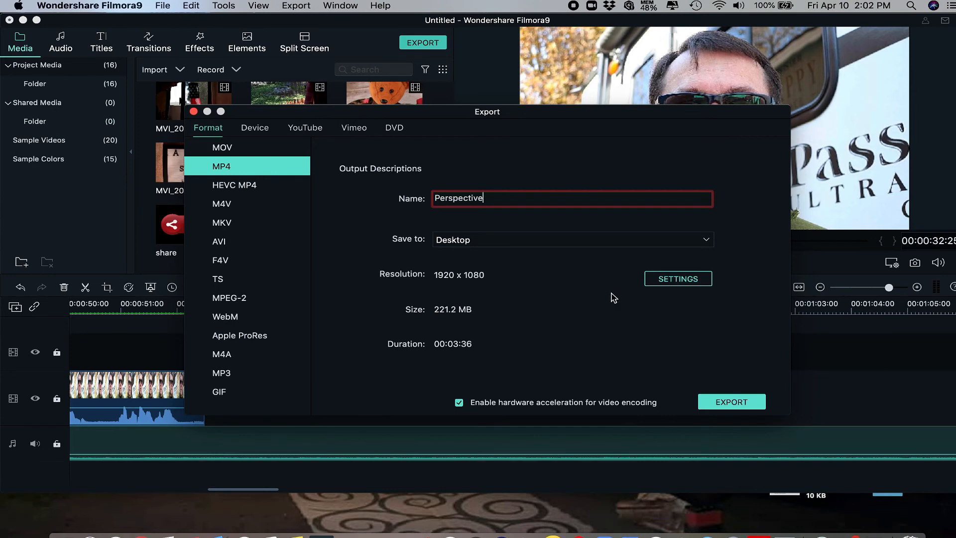
# Step: Set the MP4 export quality to Best and close the export window without exporting
pyautogui.click(664, 282)
pyautogui.click(342, 146)
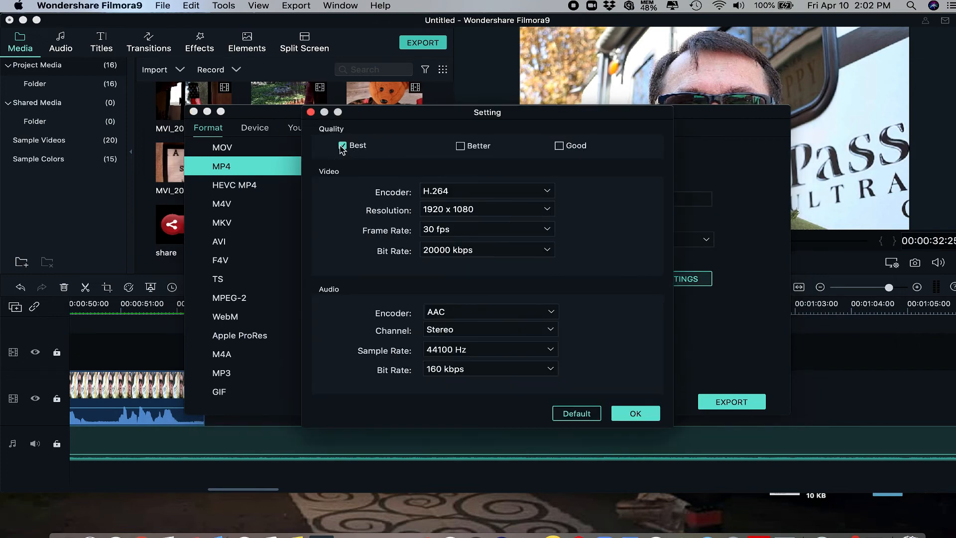
pyautogui.click(625, 413)
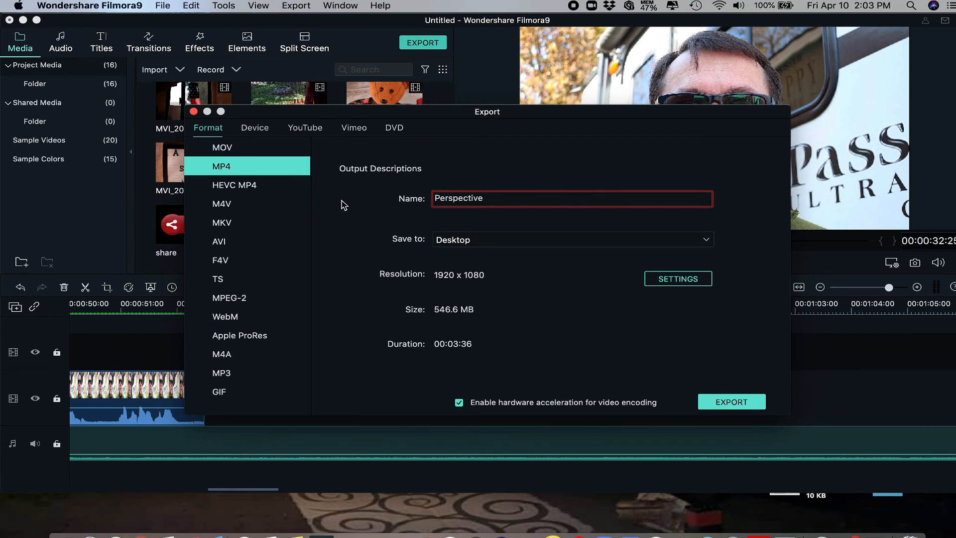
pyautogui.click(193, 112)
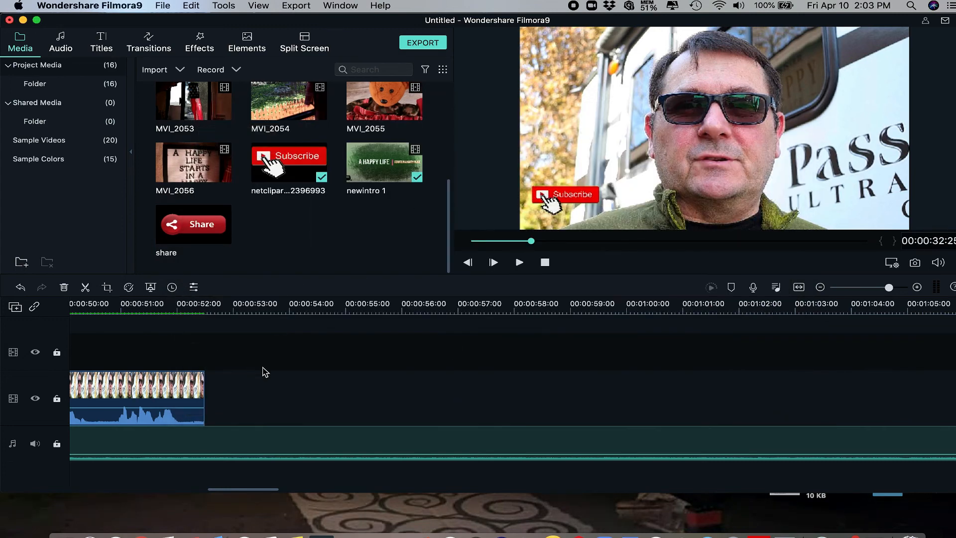
# Step: Place the share button image on a new track above the subscribe overlay, starting where the subscribe clip ends
pyautogui.hscroll(-10, 264, 371)
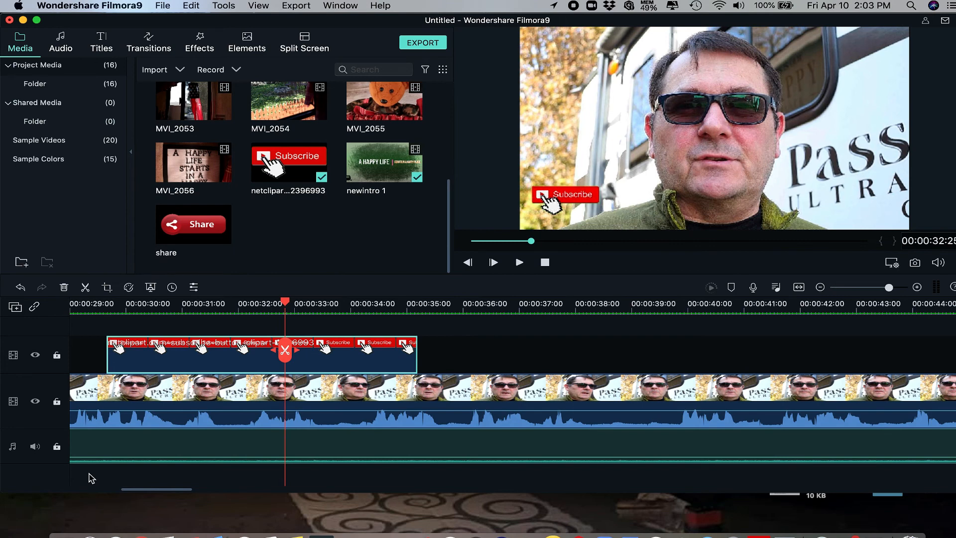
pyautogui.click(194, 227)
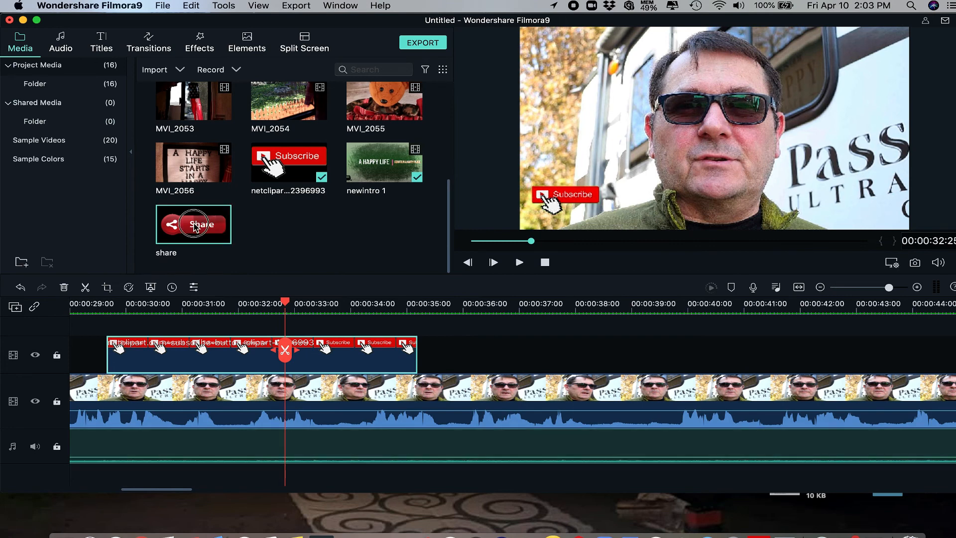
pyautogui.moveTo(194, 222); pyautogui.dragTo(420, 321)
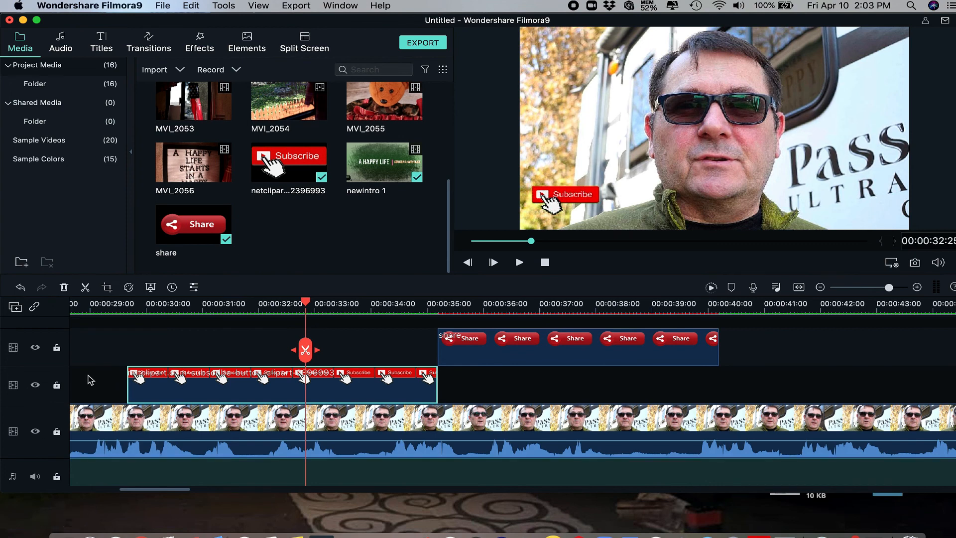
# Step: Reduce the heights of the subscribe and share overlay tracks slightly in the timeline
pyautogui.click(48, 403)
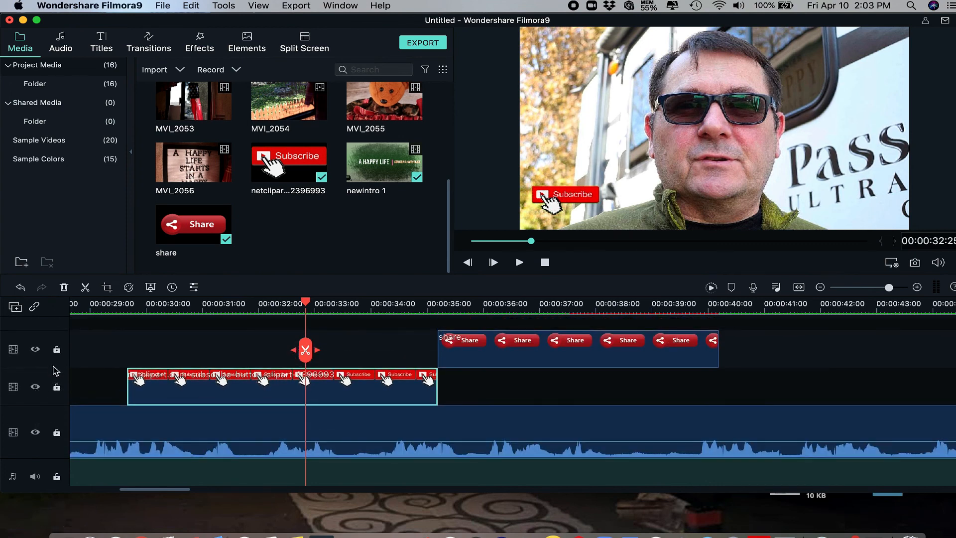
pyautogui.moveTo(53, 369); pyautogui.dragTo(50, 389)
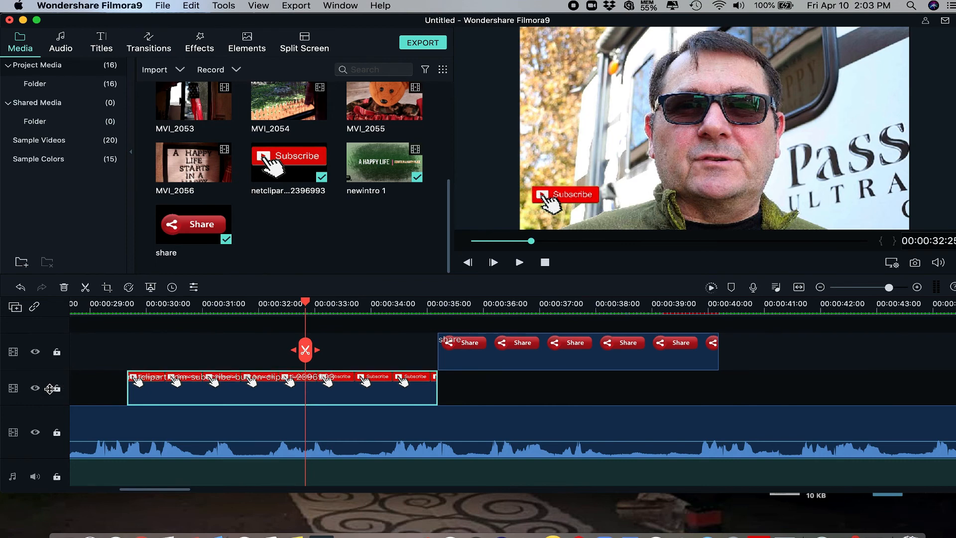
pyautogui.click(57, 332)
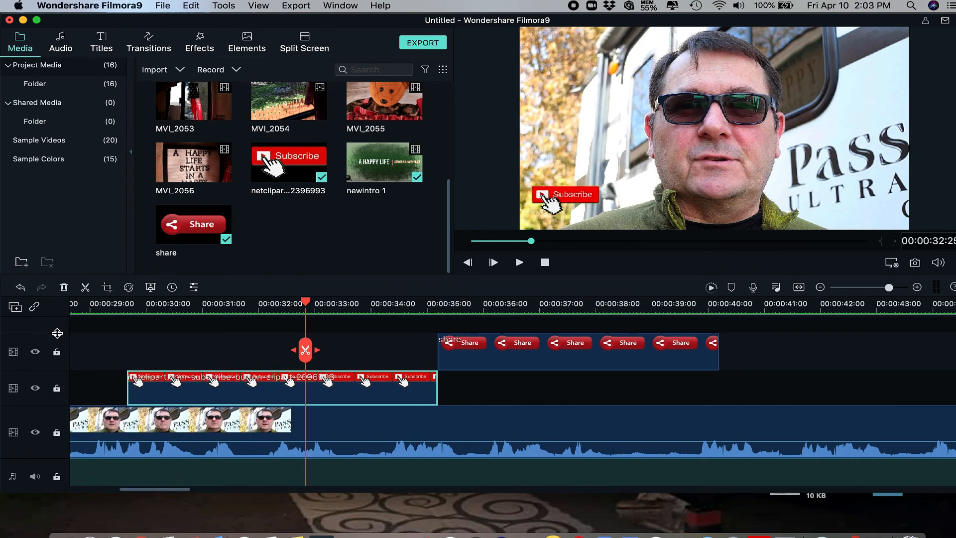
pyautogui.moveTo(57, 333); pyautogui.dragTo(55, 359)
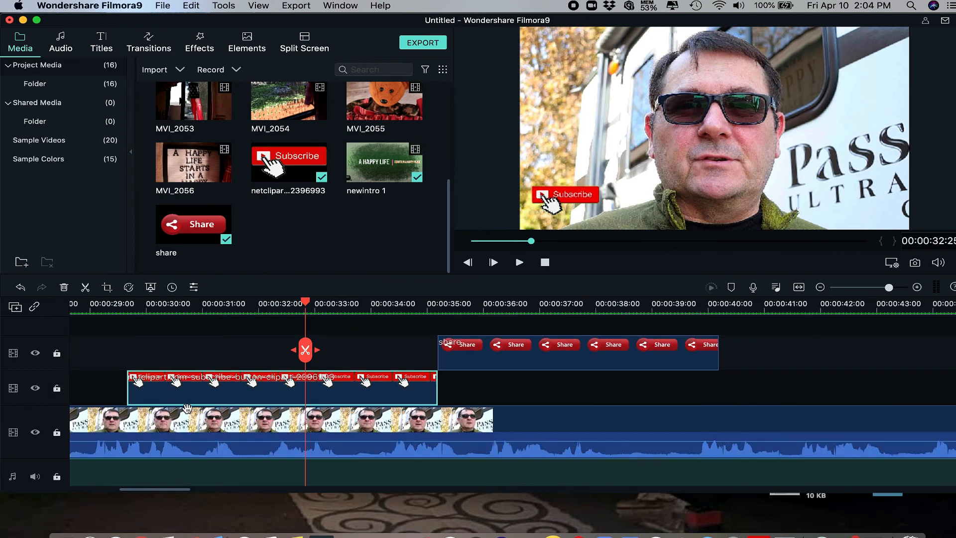
pyautogui.scroll(-2, 188, 409)
pyautogui.hscroll(-2, 187, 409)
pyautogui.scroll(2, 187, 408)
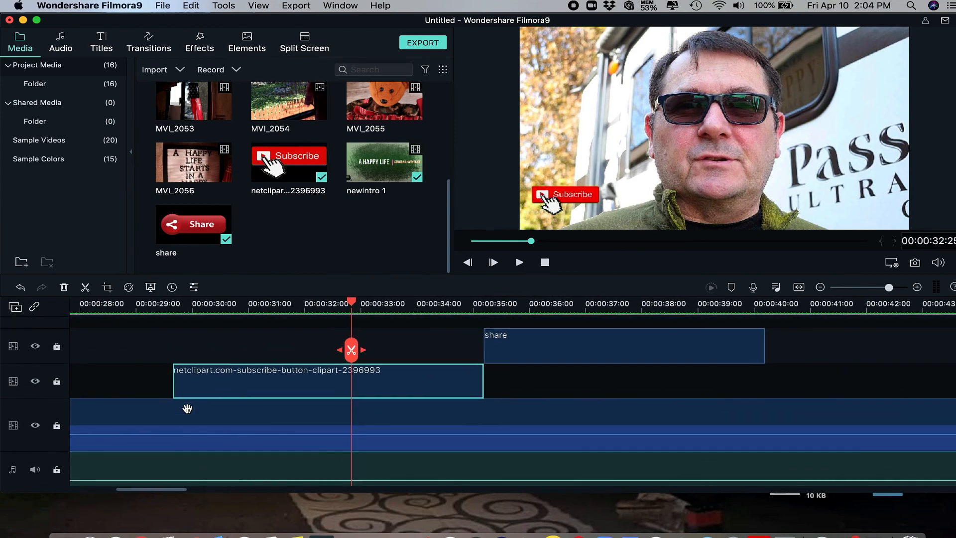
pyautogui.hscroll(-10, 187, 409)
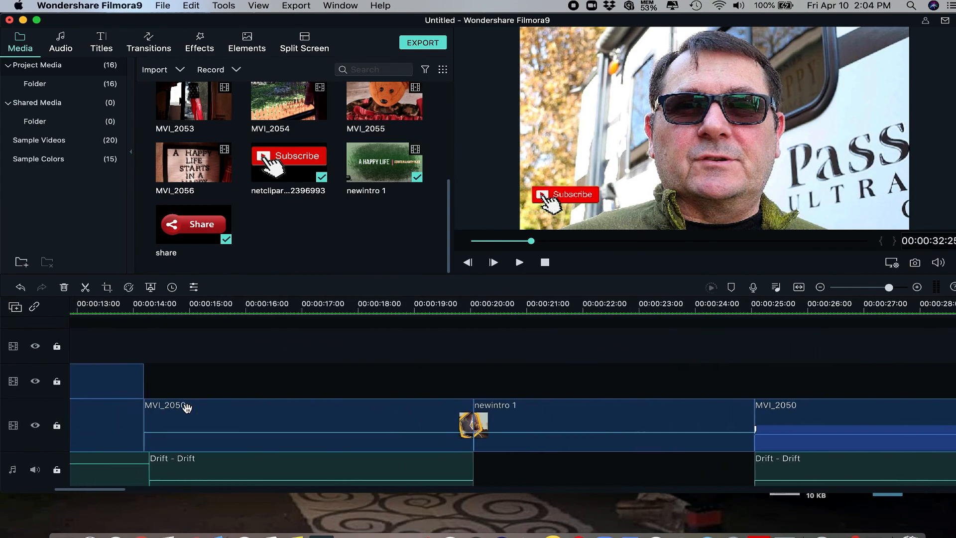
pyautogui.hscroll(10, 187, 408)
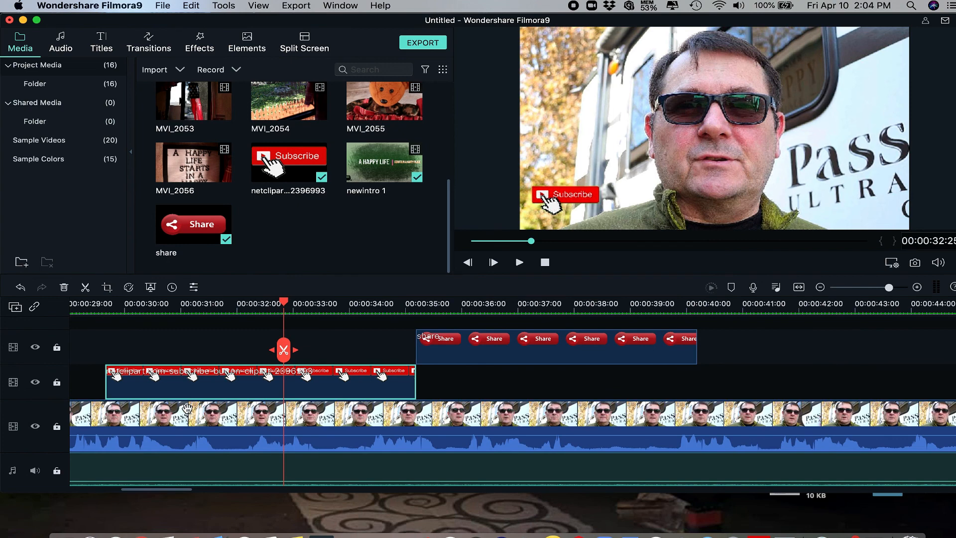